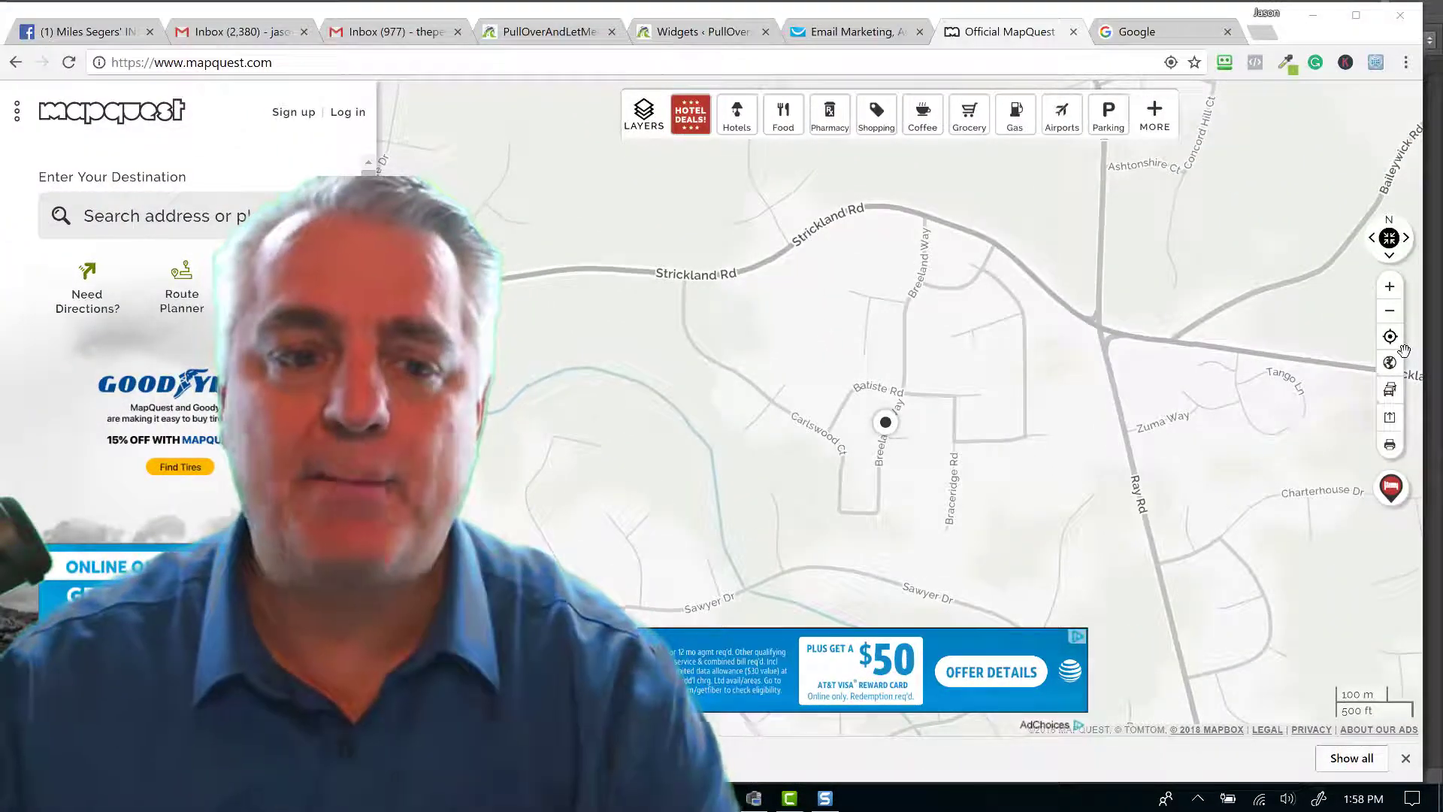
# Step: Request driving directions from Raleigh, NC to Richmond, VA
pyautogui.click(87, 290)
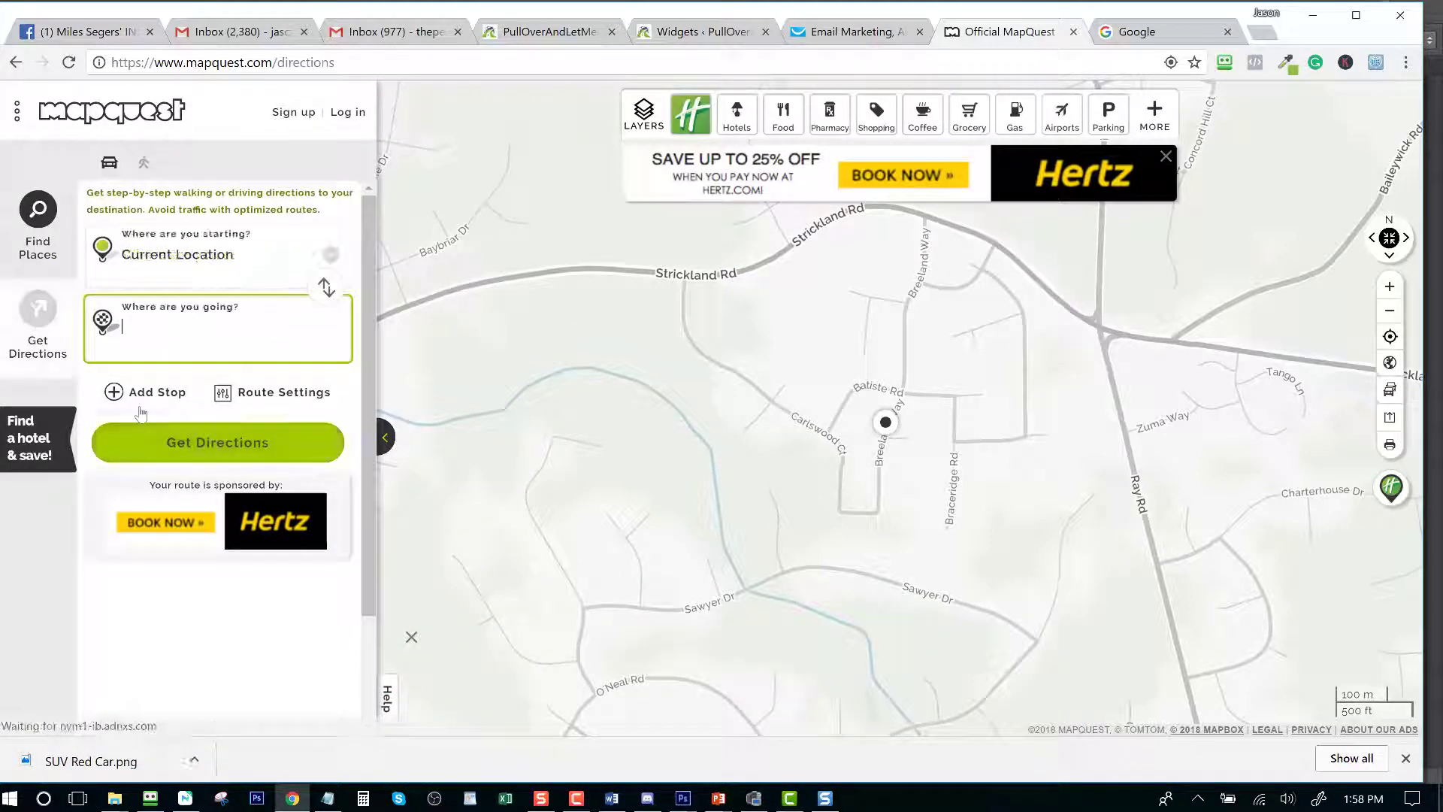
pyautogui.click(177, 272)
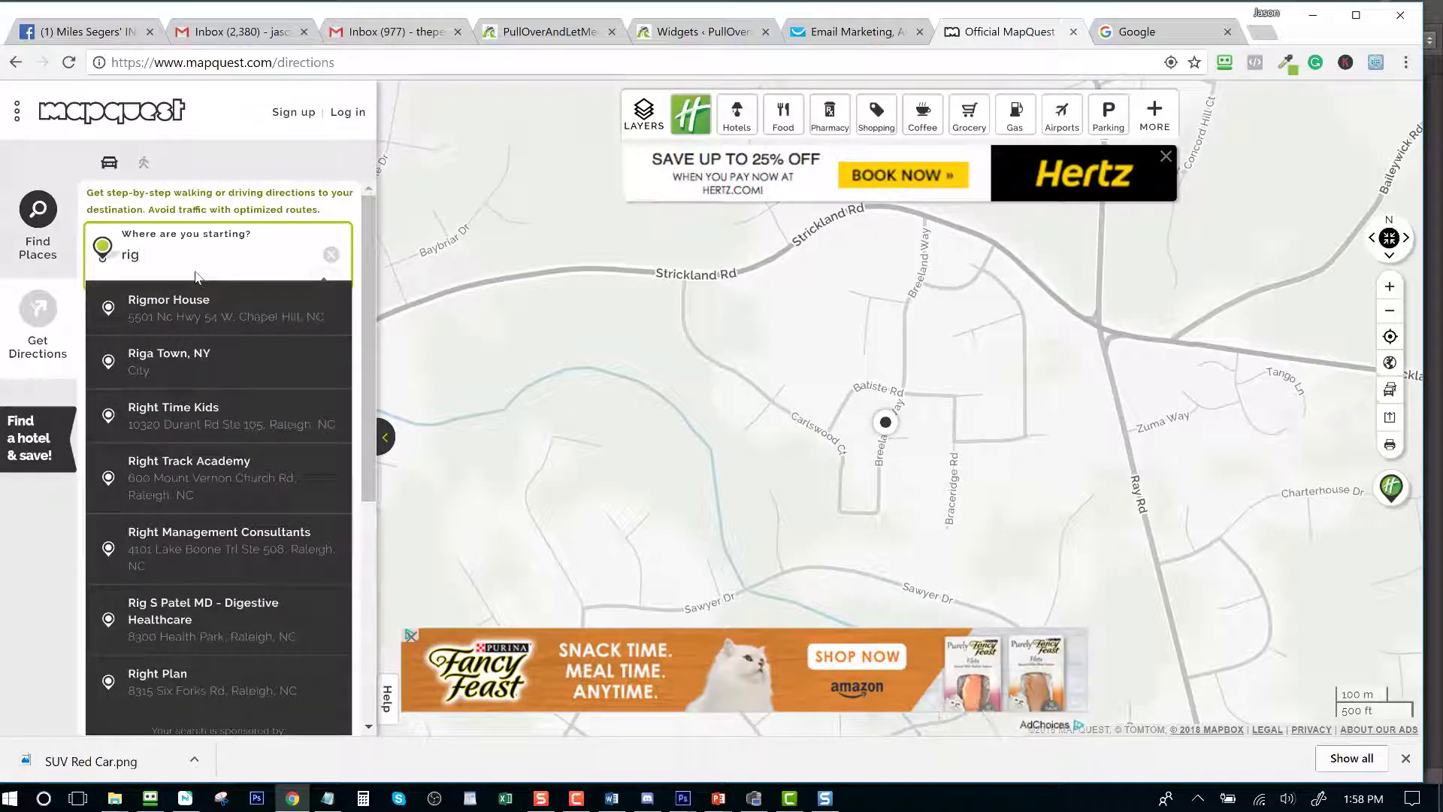
pyautogui.press('BackSpace')
pyautogui.write('r')
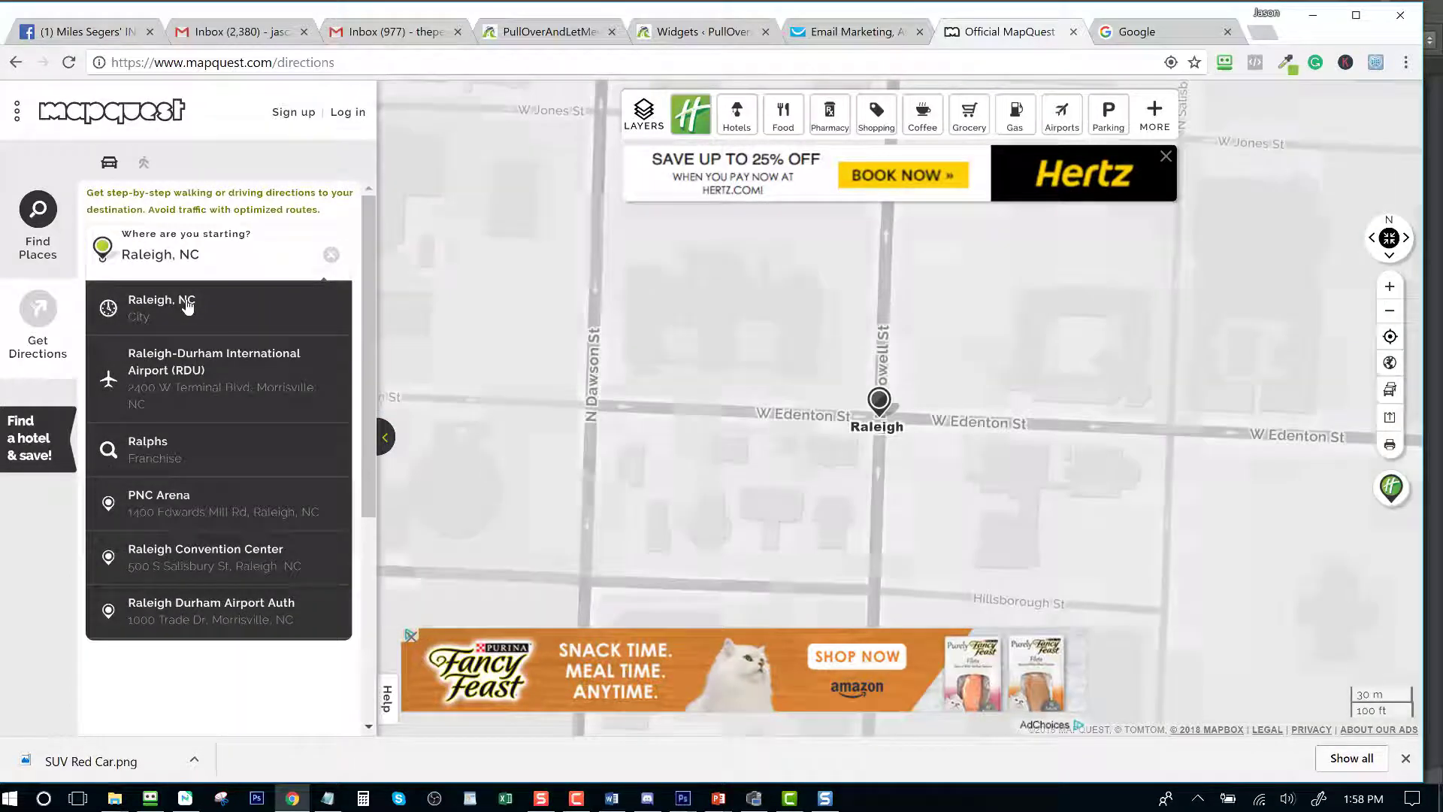
pyautogui.click(187, 305)
pyautogui.click(177, 328)
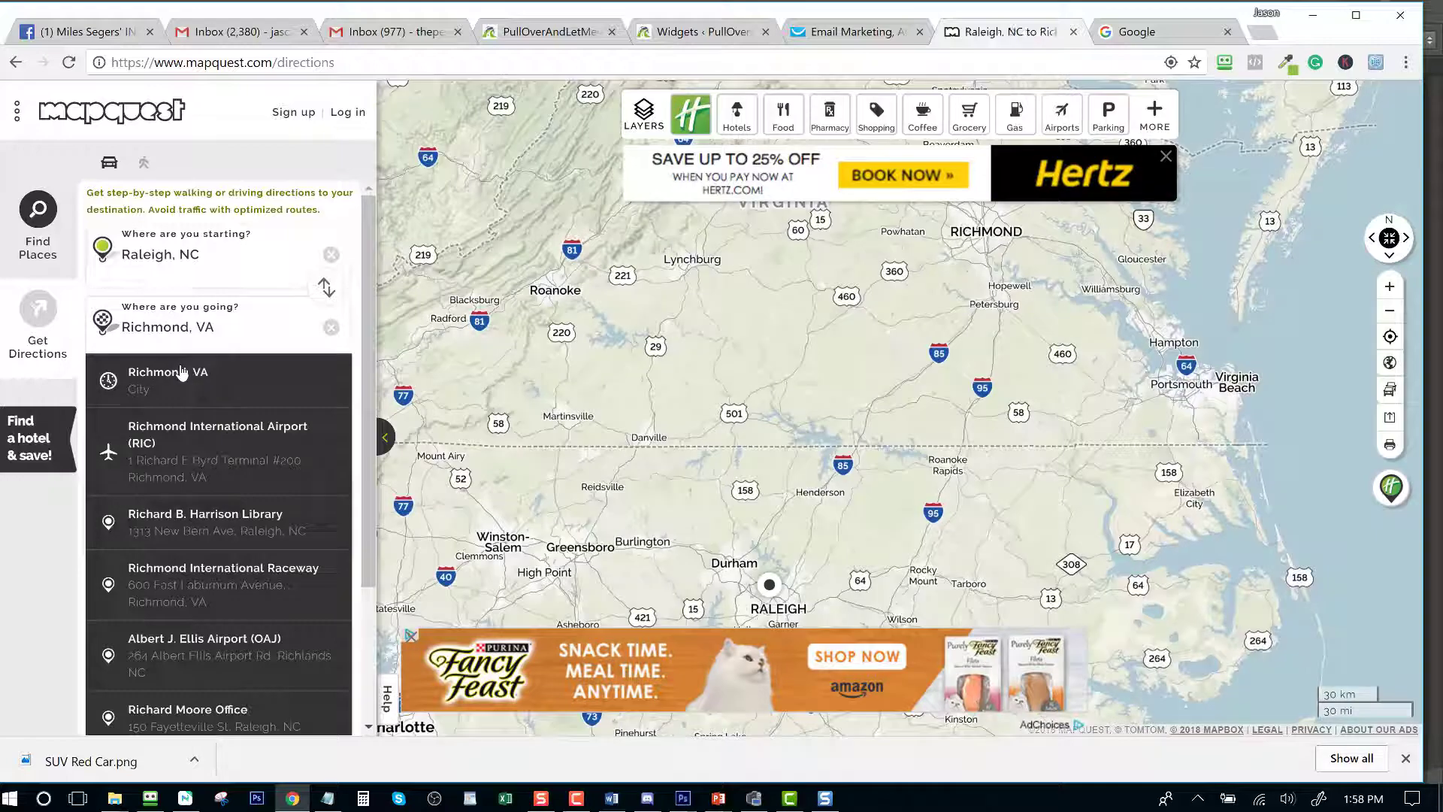
pyautogui.click(181, 371)
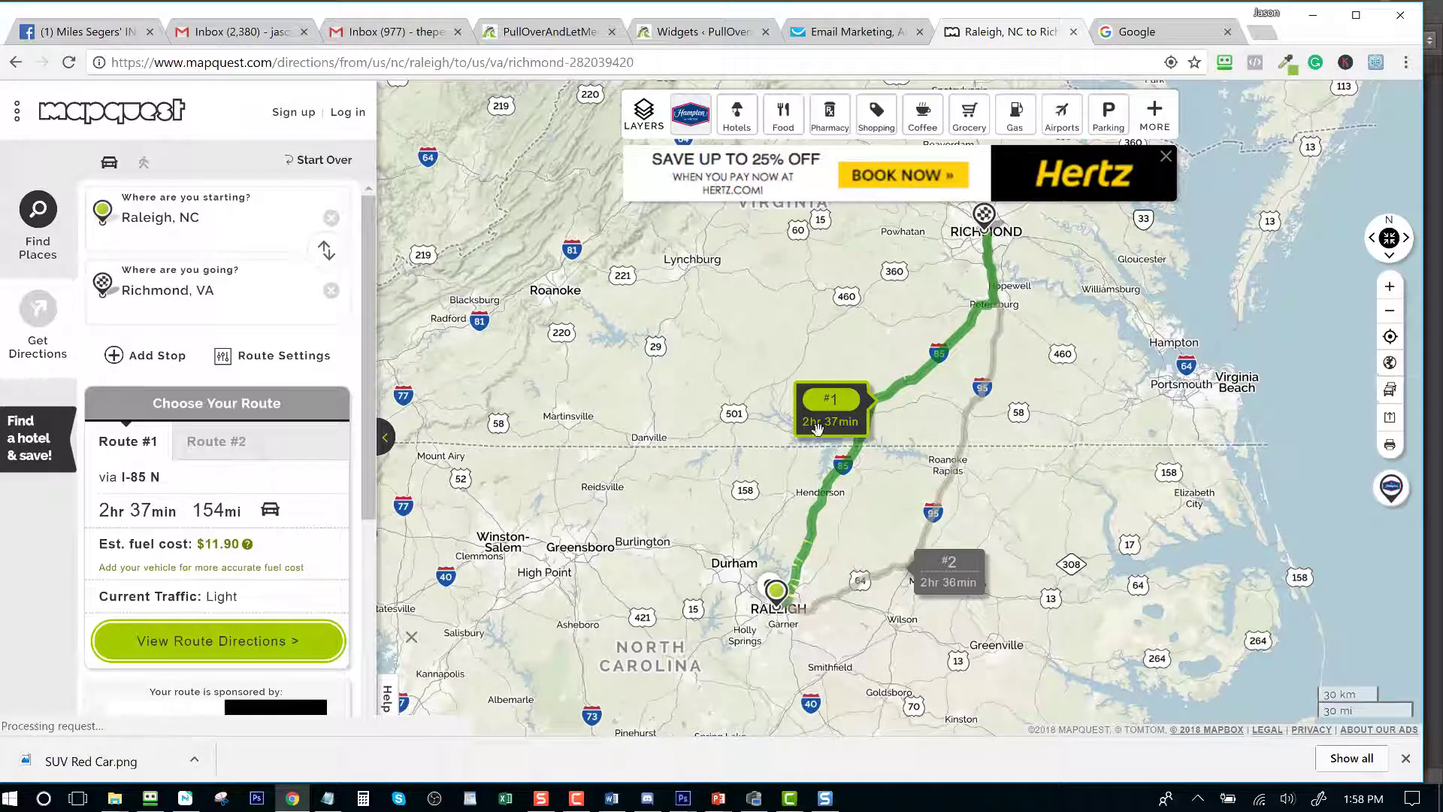
# Step: Show route #1 (I-85 N, 154 mi), dismiss the ad, and zoom in then back out
pyautogui.click(817, 425)
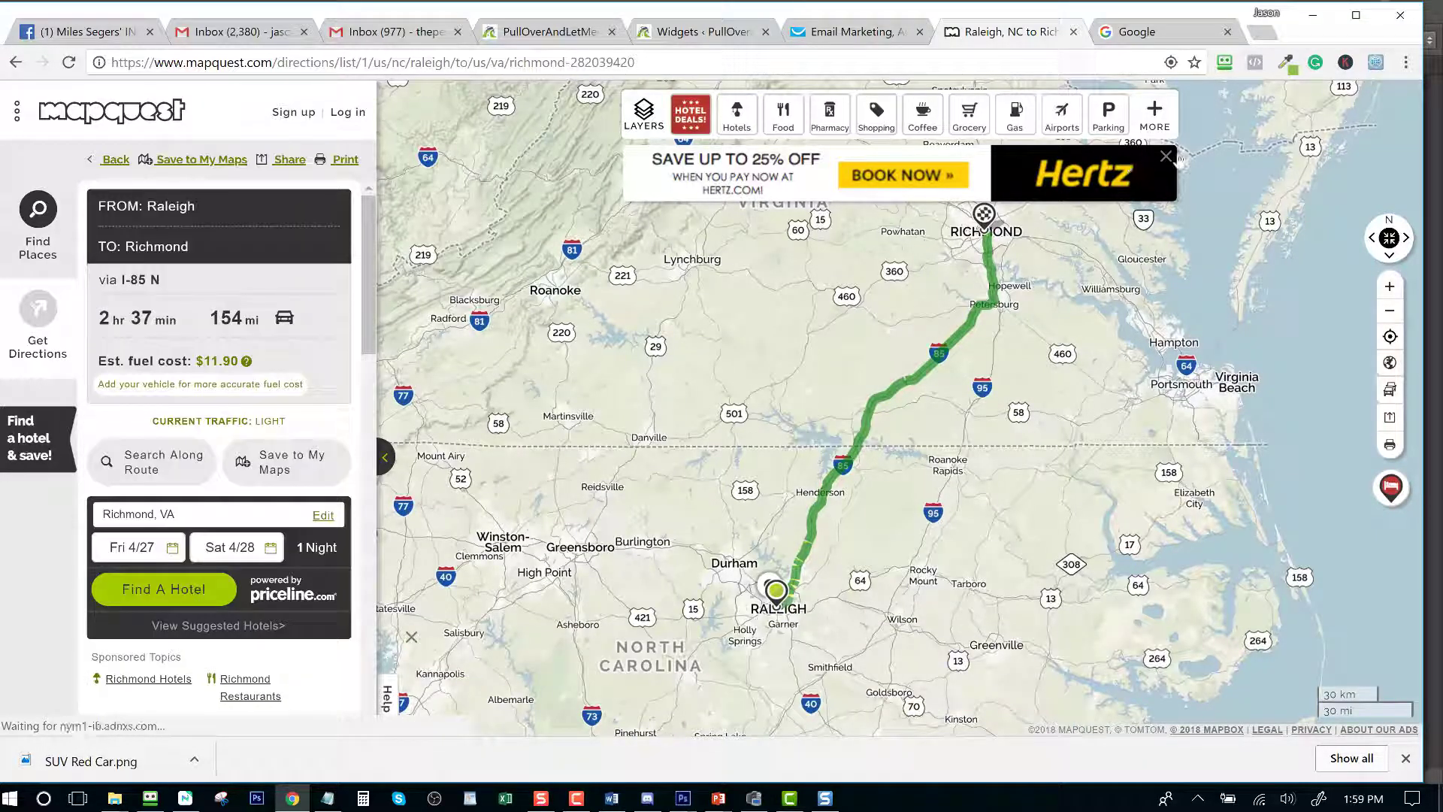
pyautogui.click(415, 636)
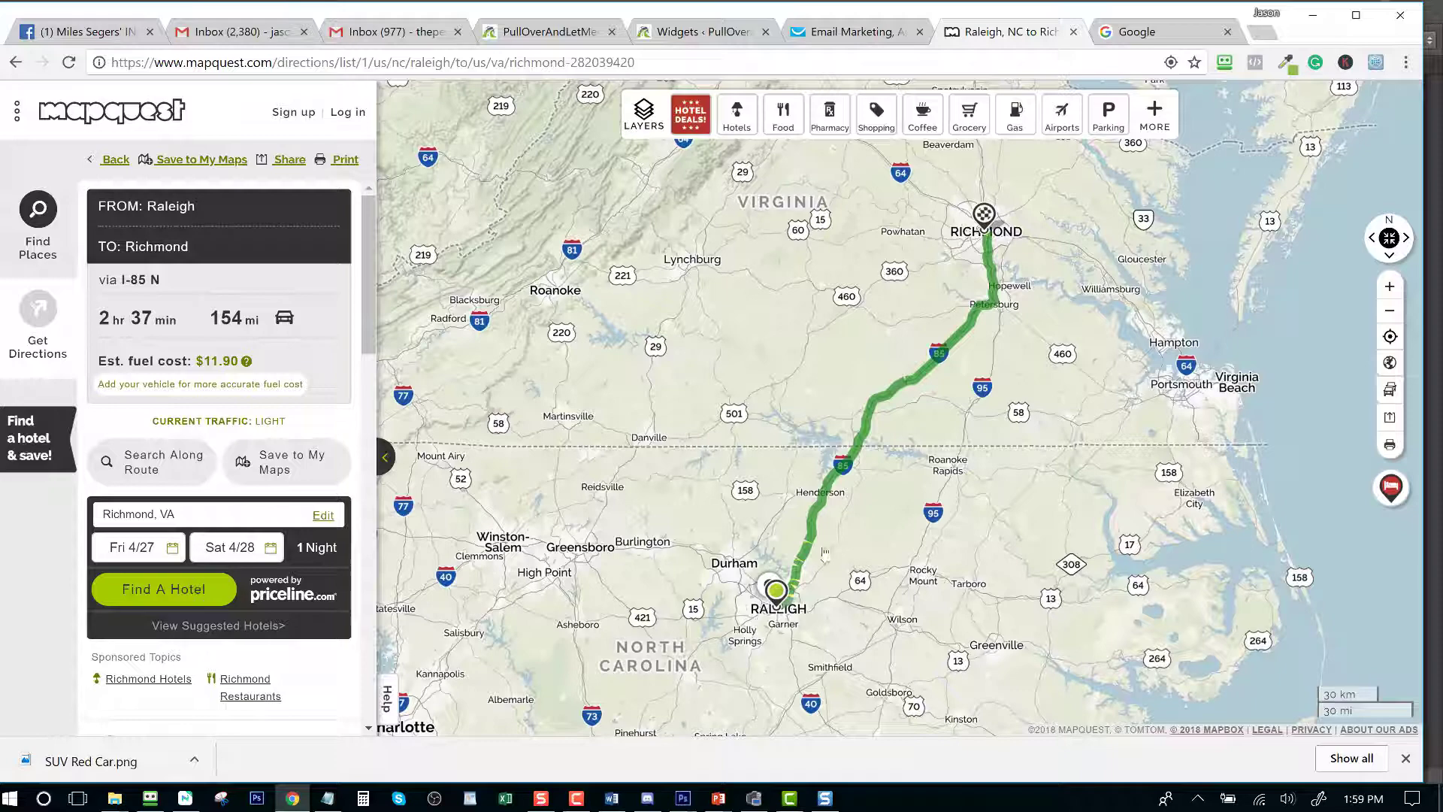
pyautogui.click(1391, 288)
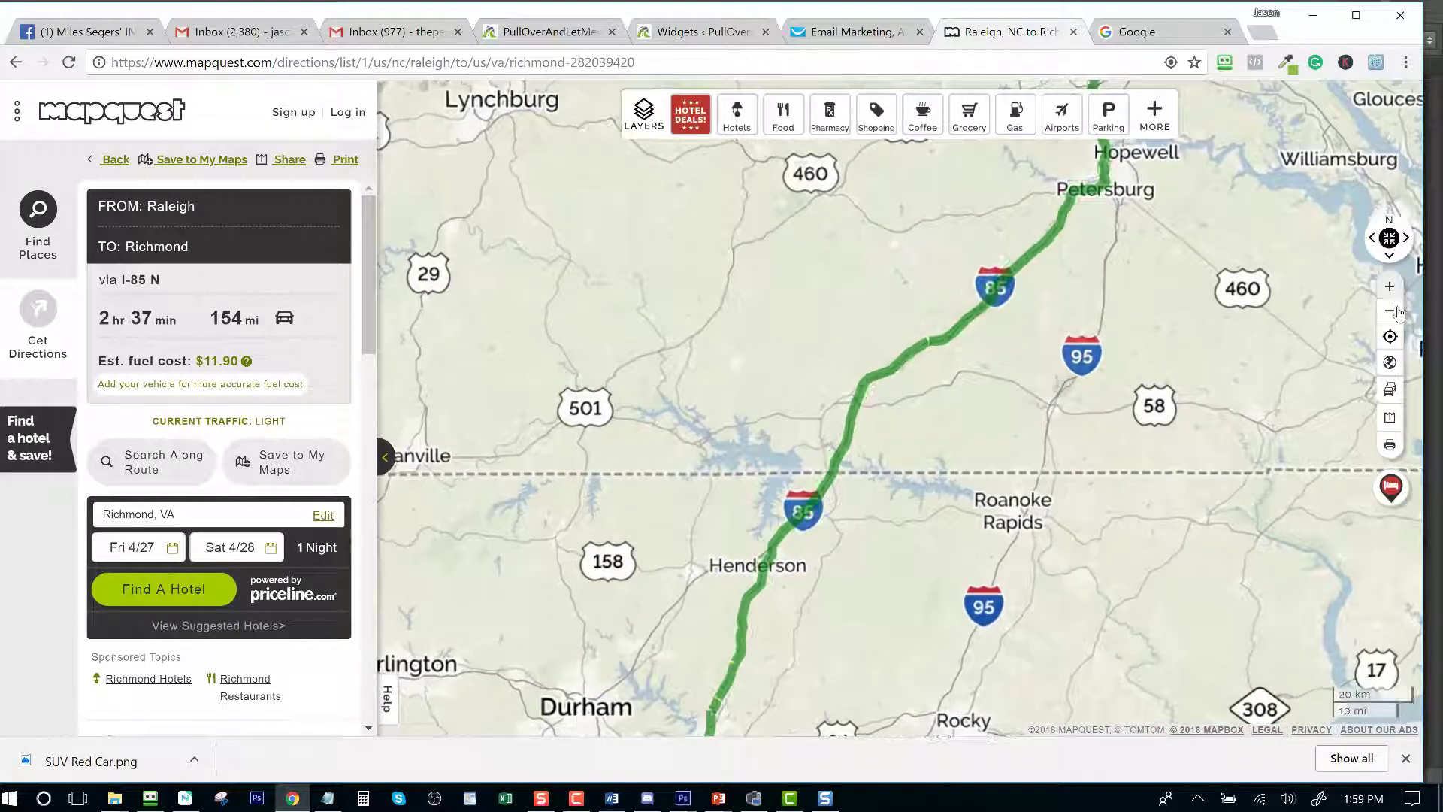
pyautogui.click(1391, 311)
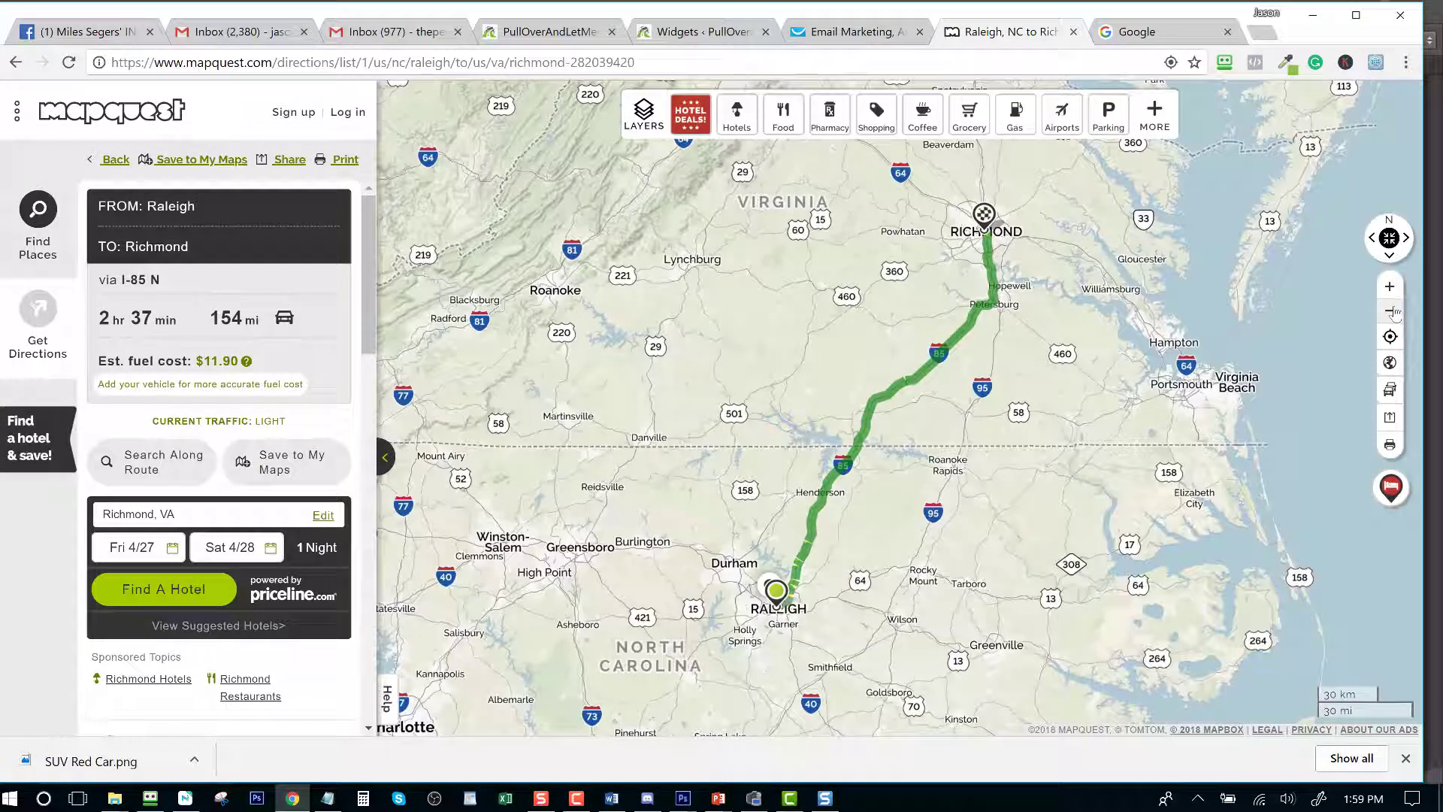
# Step: Capture a Snagit region around the MapQuest route map
pyautogui.click(540, 798)
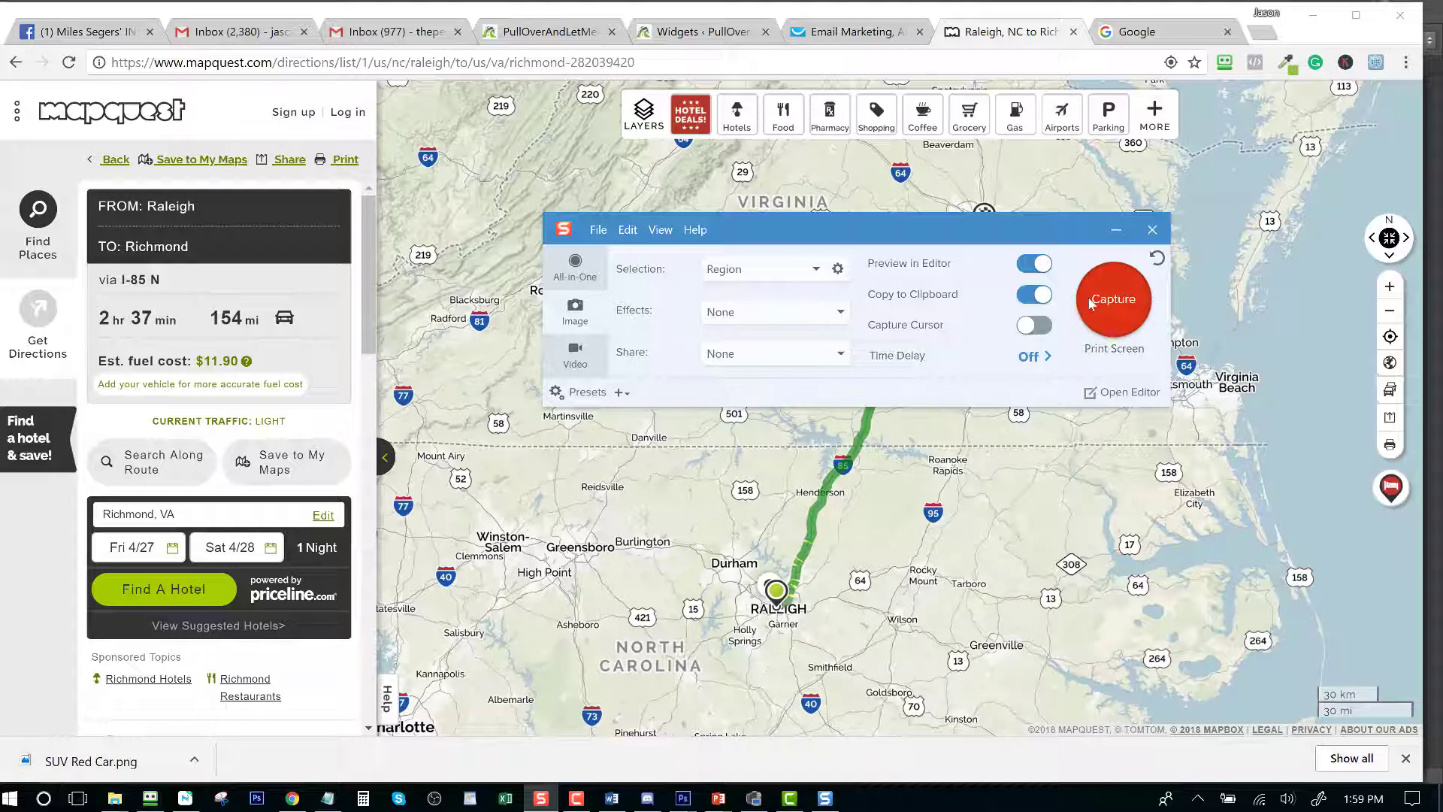
pyautogui.click(1112, 297)
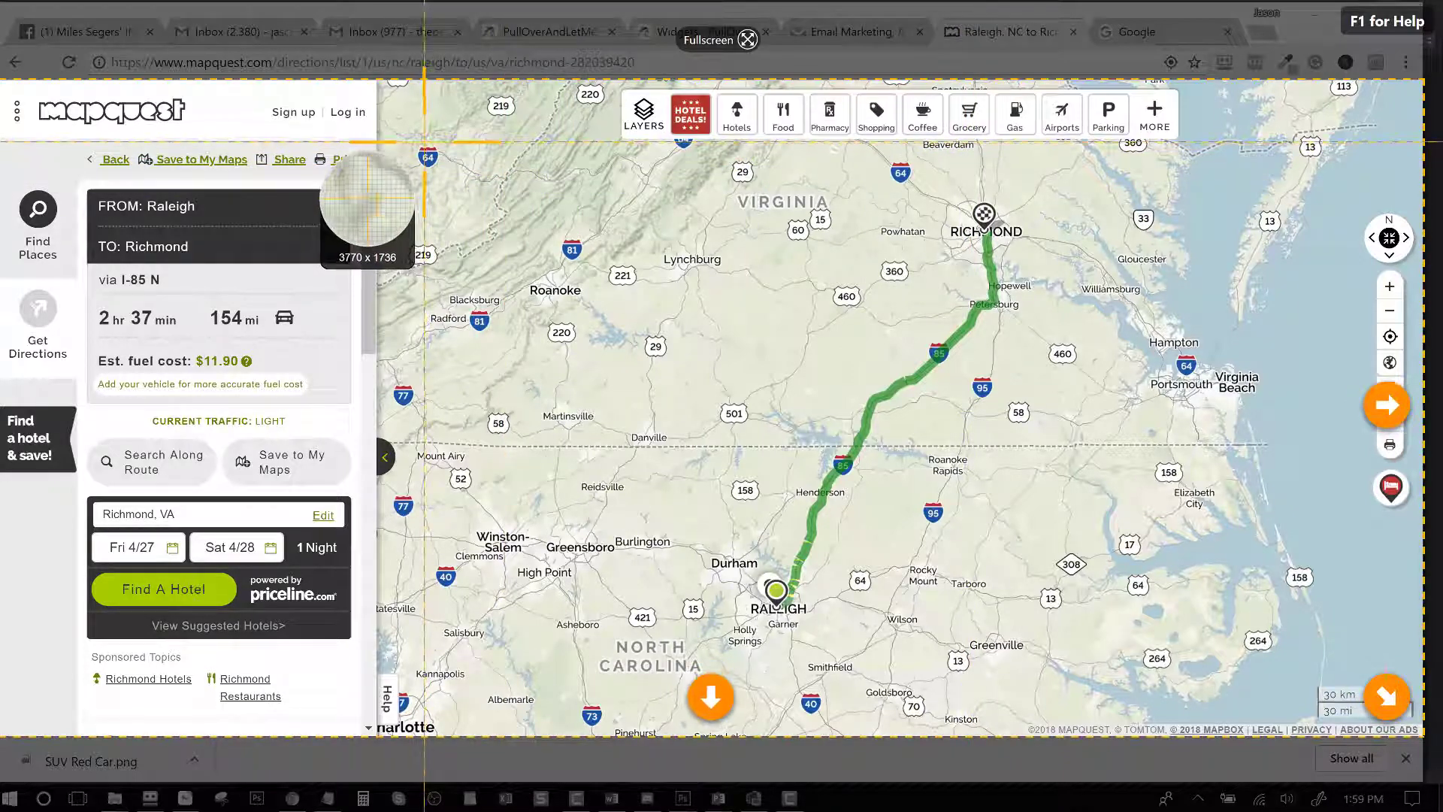
pyautogui.moveTo(425, 141); pyautogui.dragTo(1381, 678)
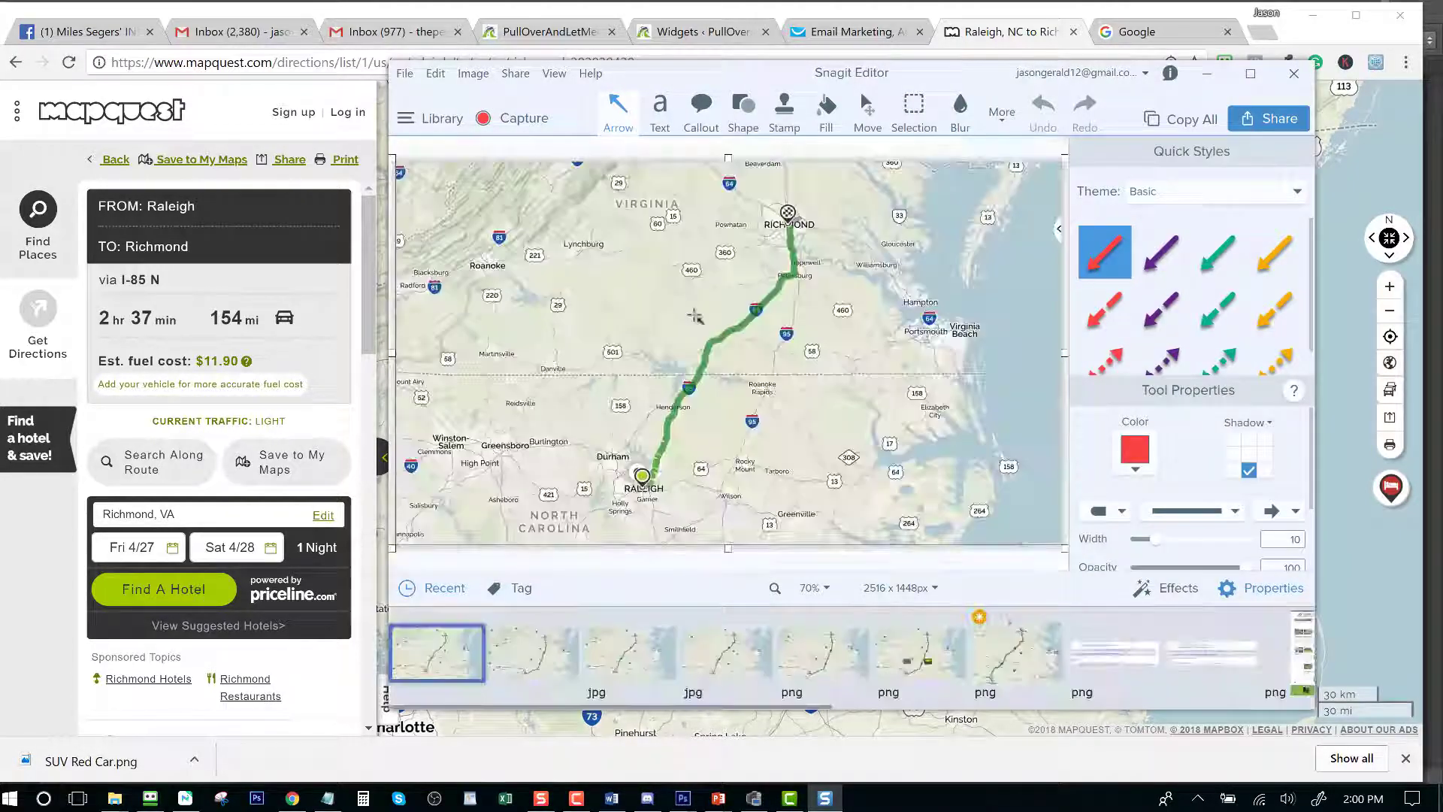
# Step: Save the capture as 'Map from Raliegh to Richmond 5.jpg' and minimize Snagit Editor
pyautogui.click(406, 79)
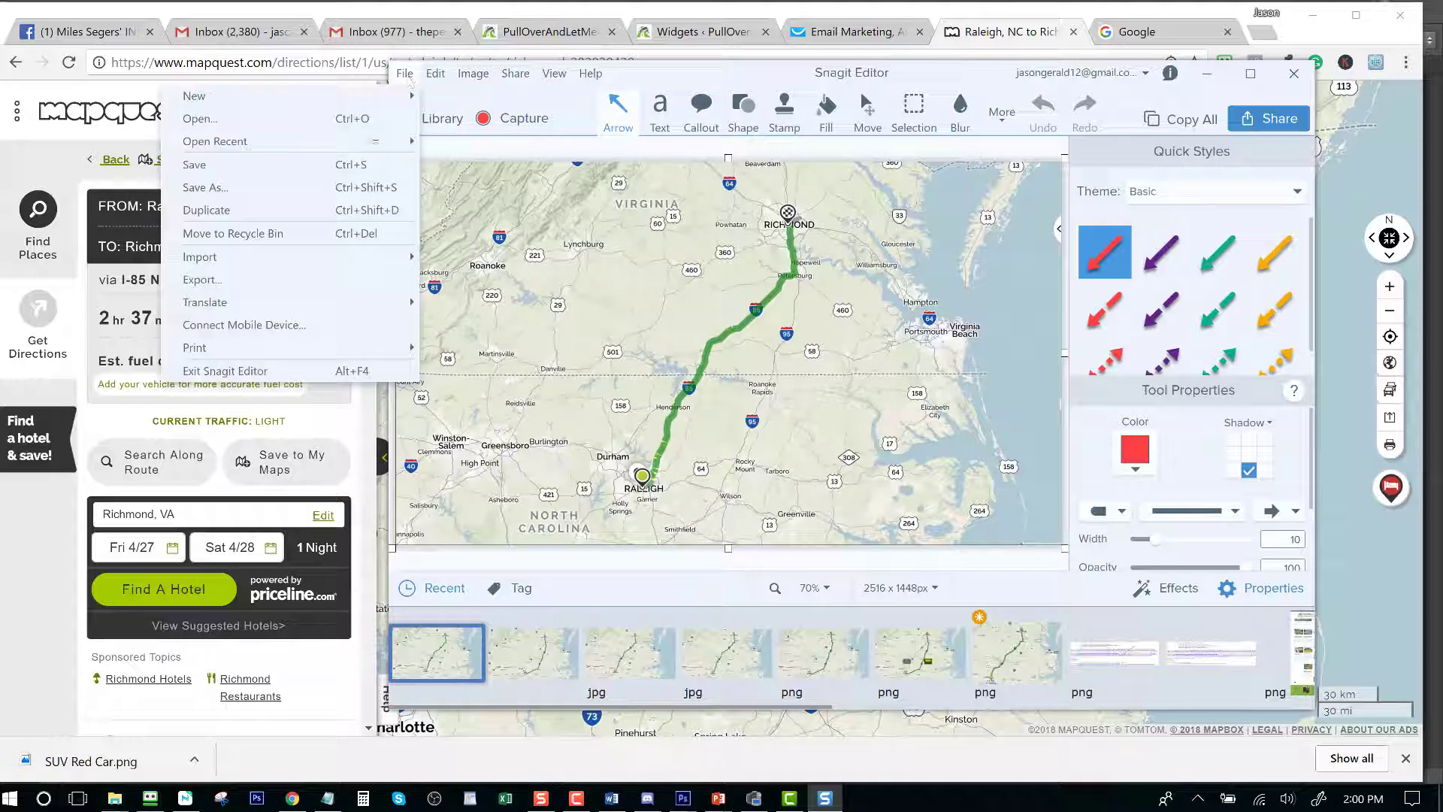
pyautogui.click(268, 204)
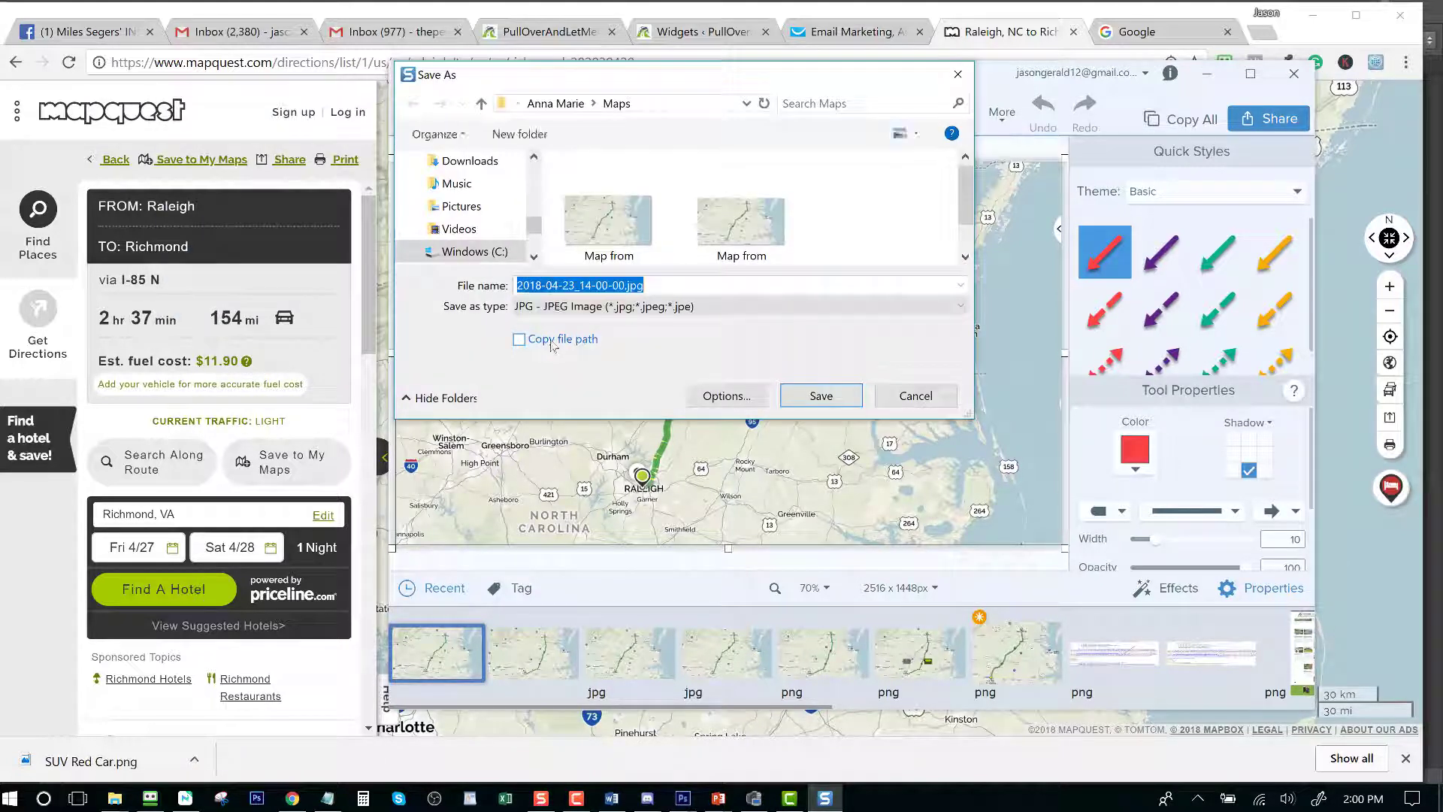
pyautogui.click(742, 197)
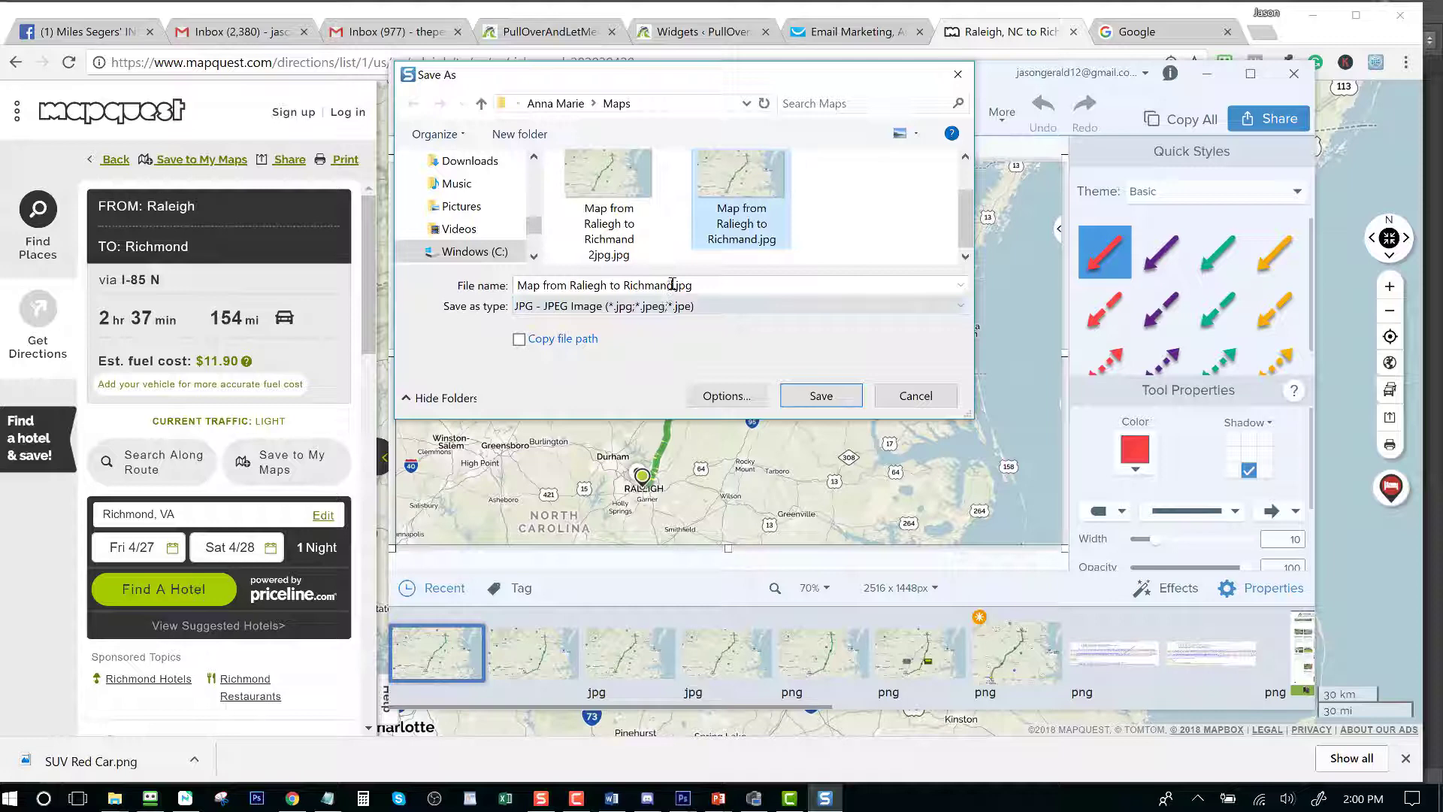
pyautogui.click(671, 285)
pyautogui.click(671, 285)
pyautogui.write('.')
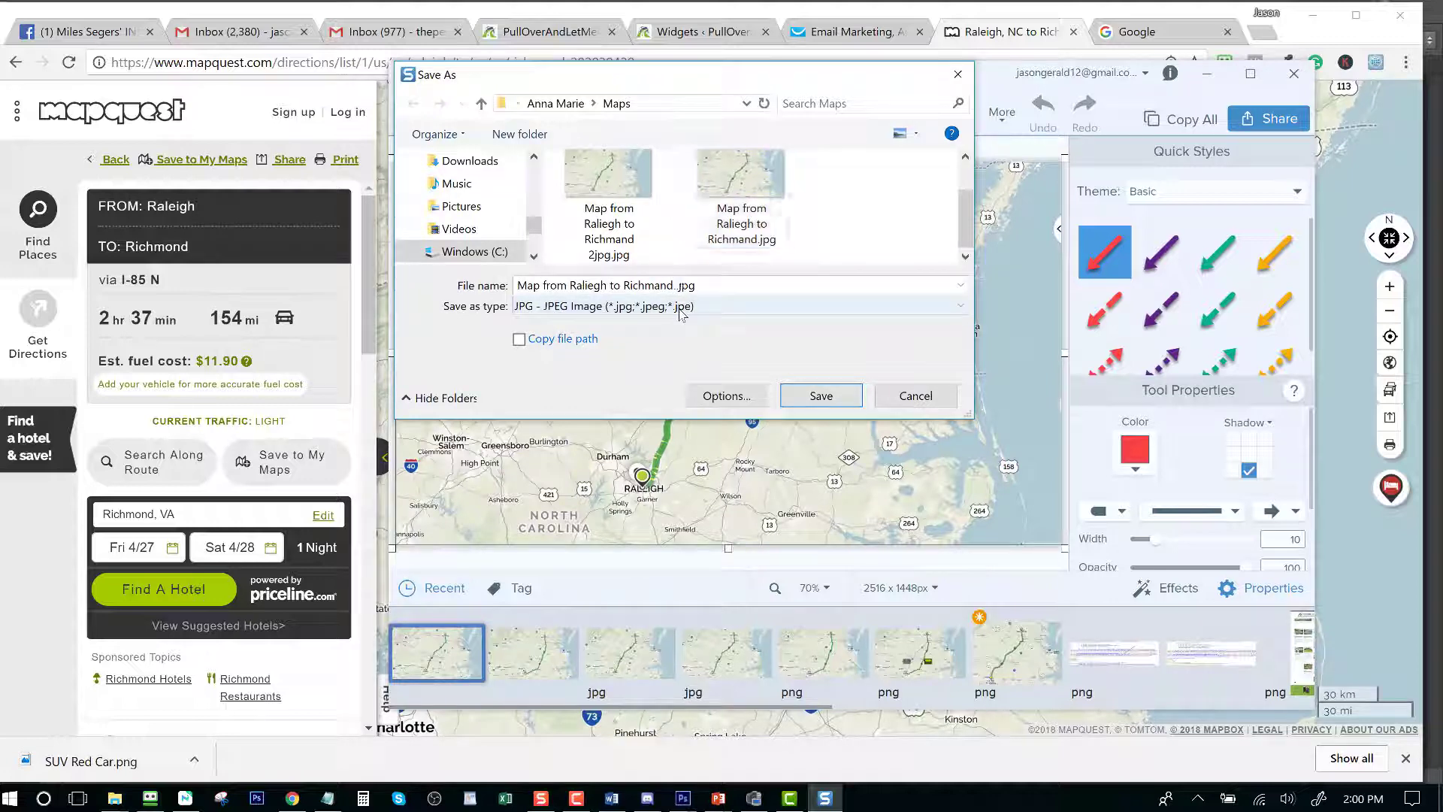
pyautogui.click(826, 400)
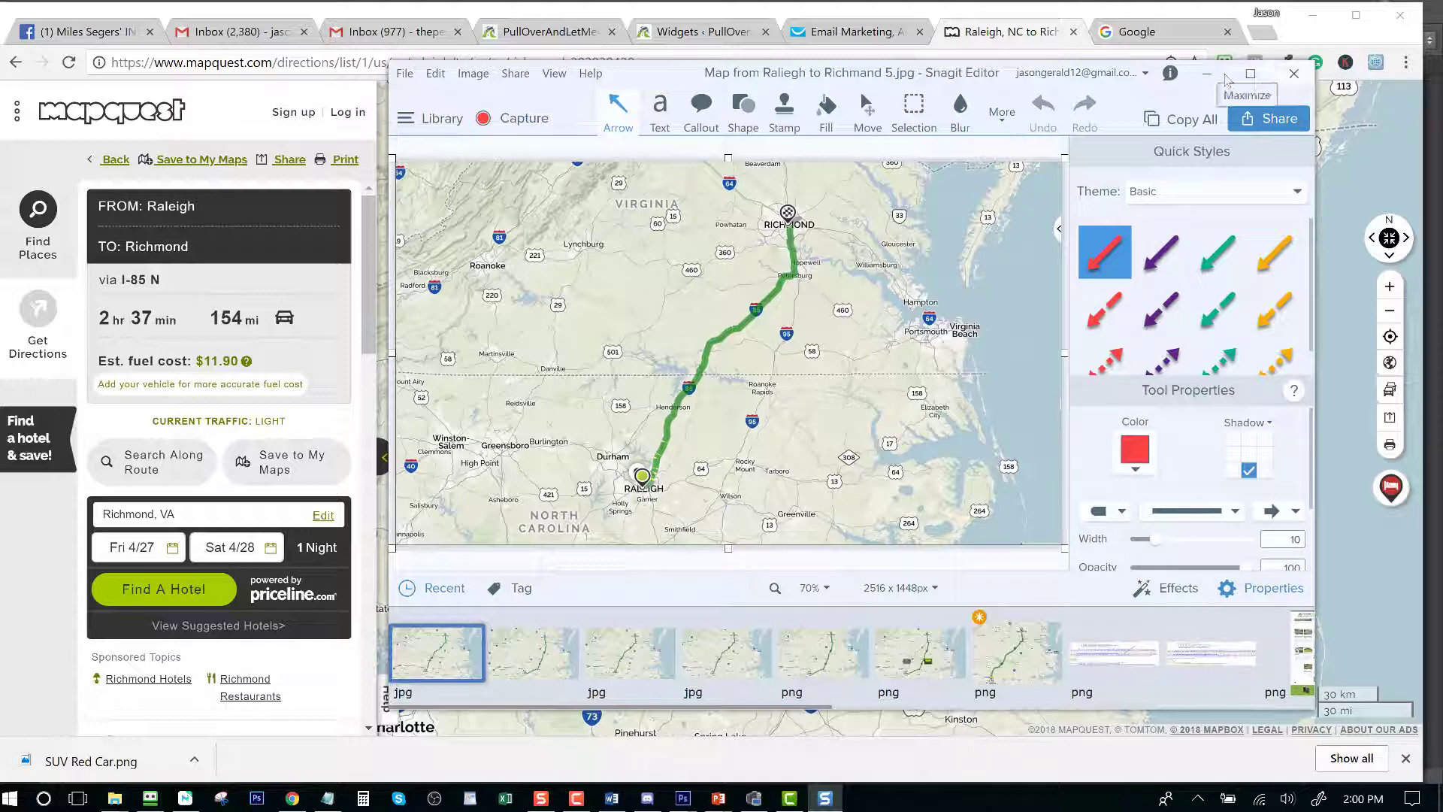
pyautogui.click(1207, 74)
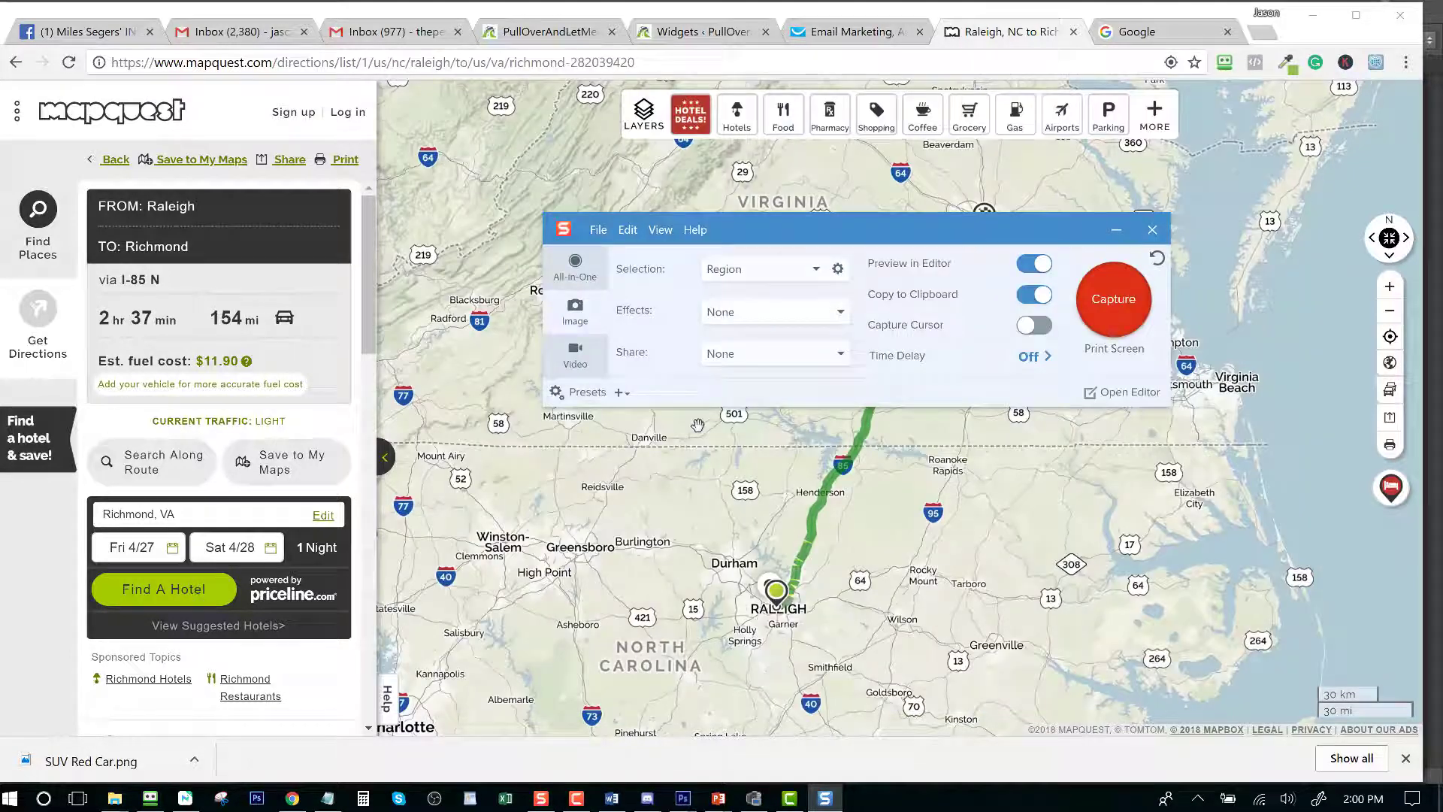
# Step: Close the Snagit capture window and search Google Images for 'suv red car png'
pyautogui.click(1154, 230)
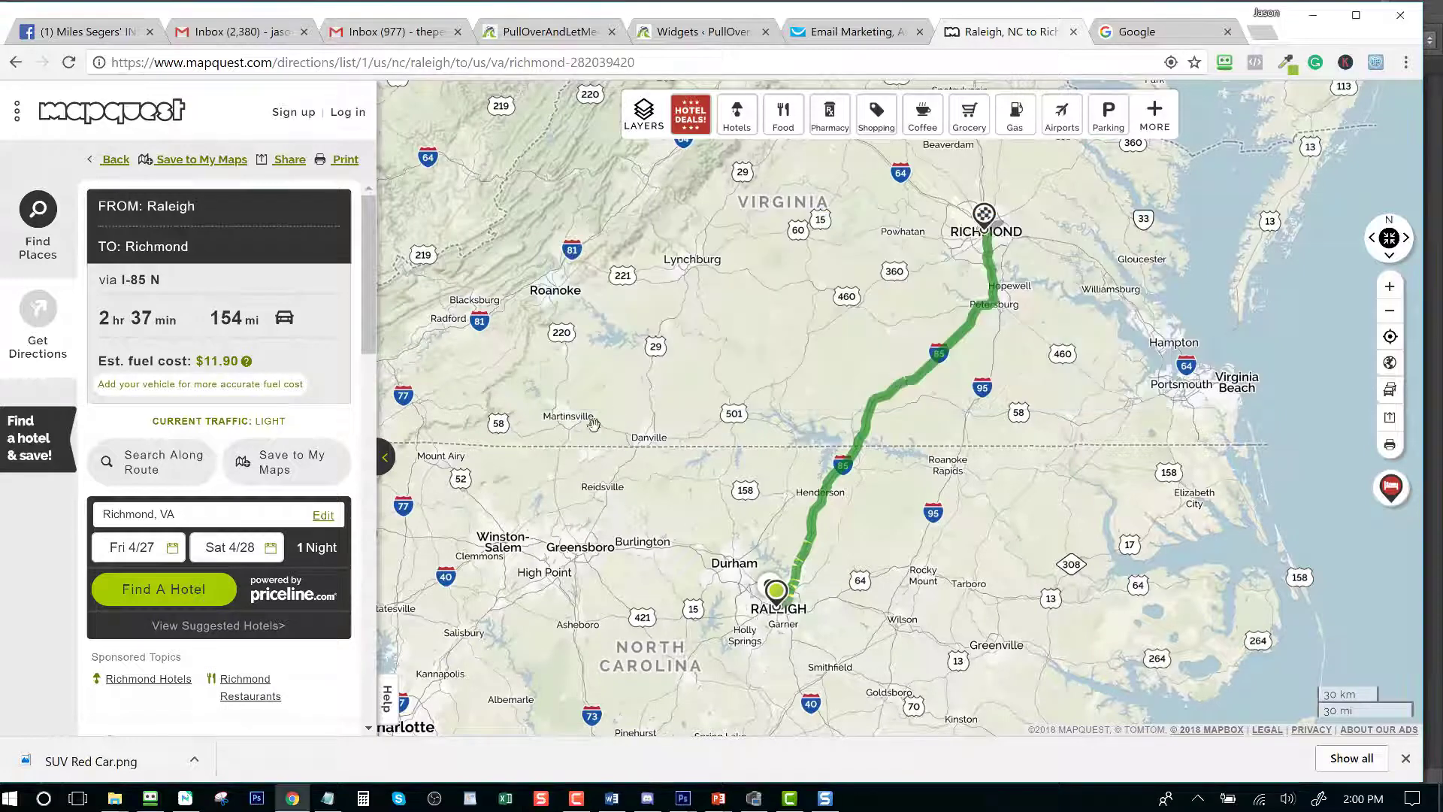
pyautogui.click(1143, 31)
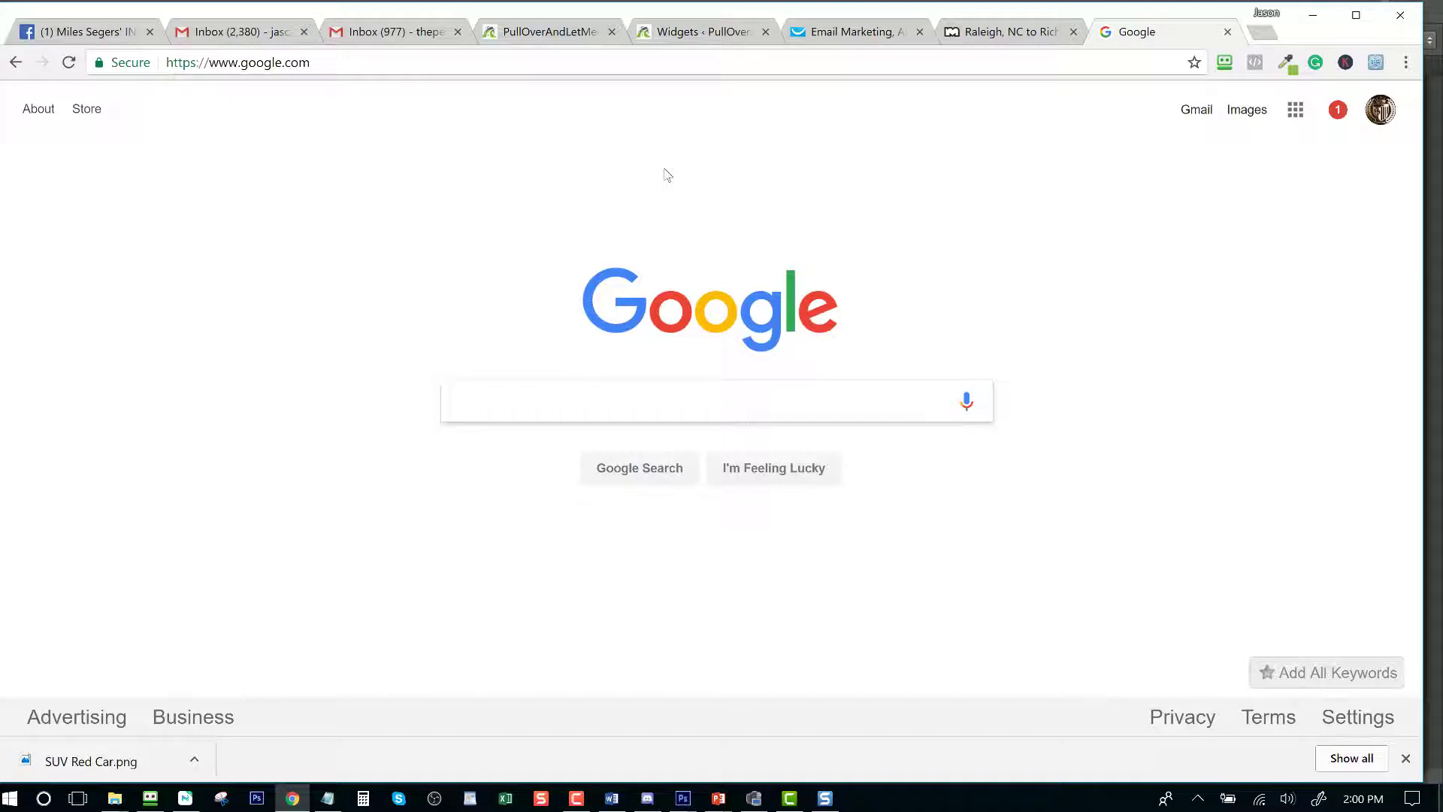
pyautogui.write('S')
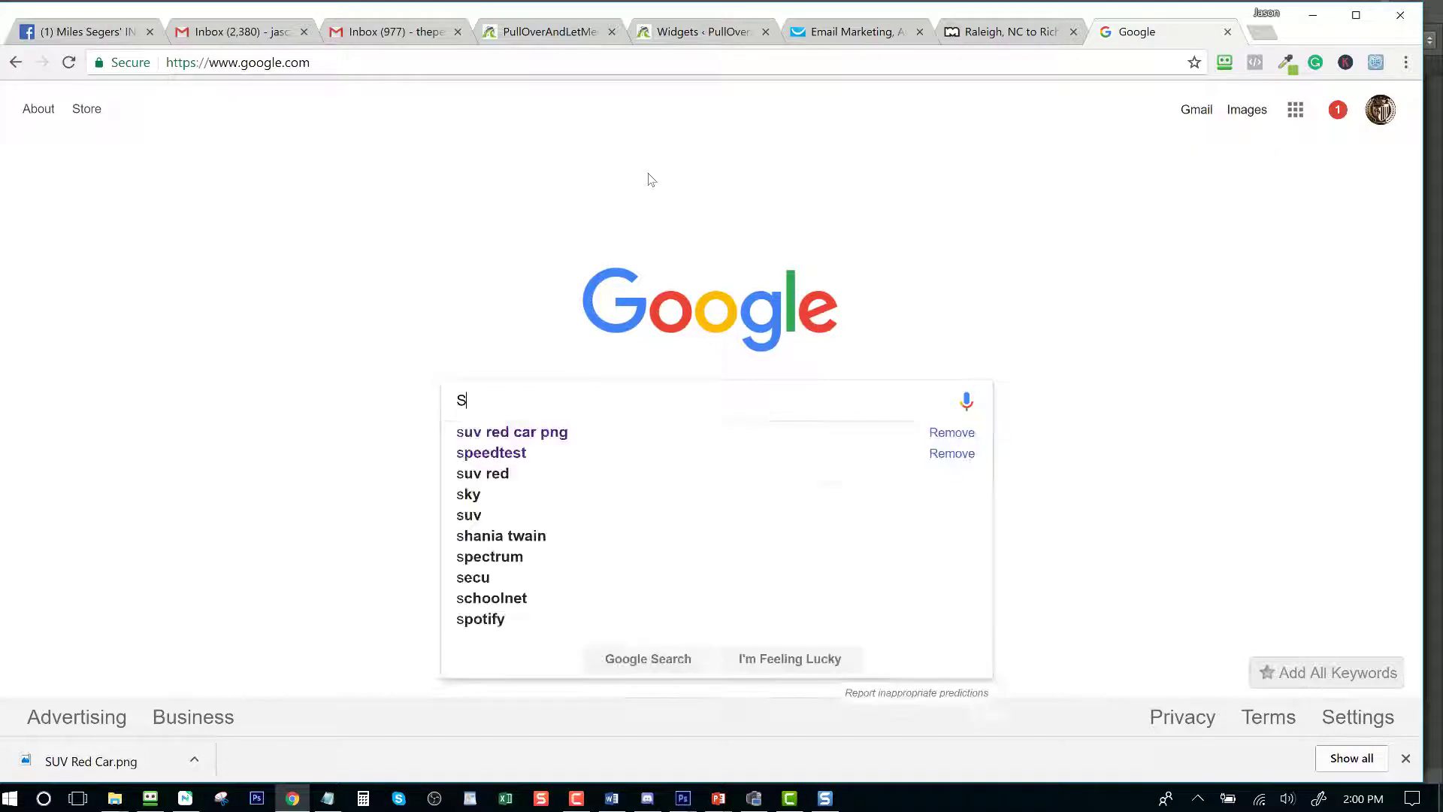
pyautogui.write('UV Re')
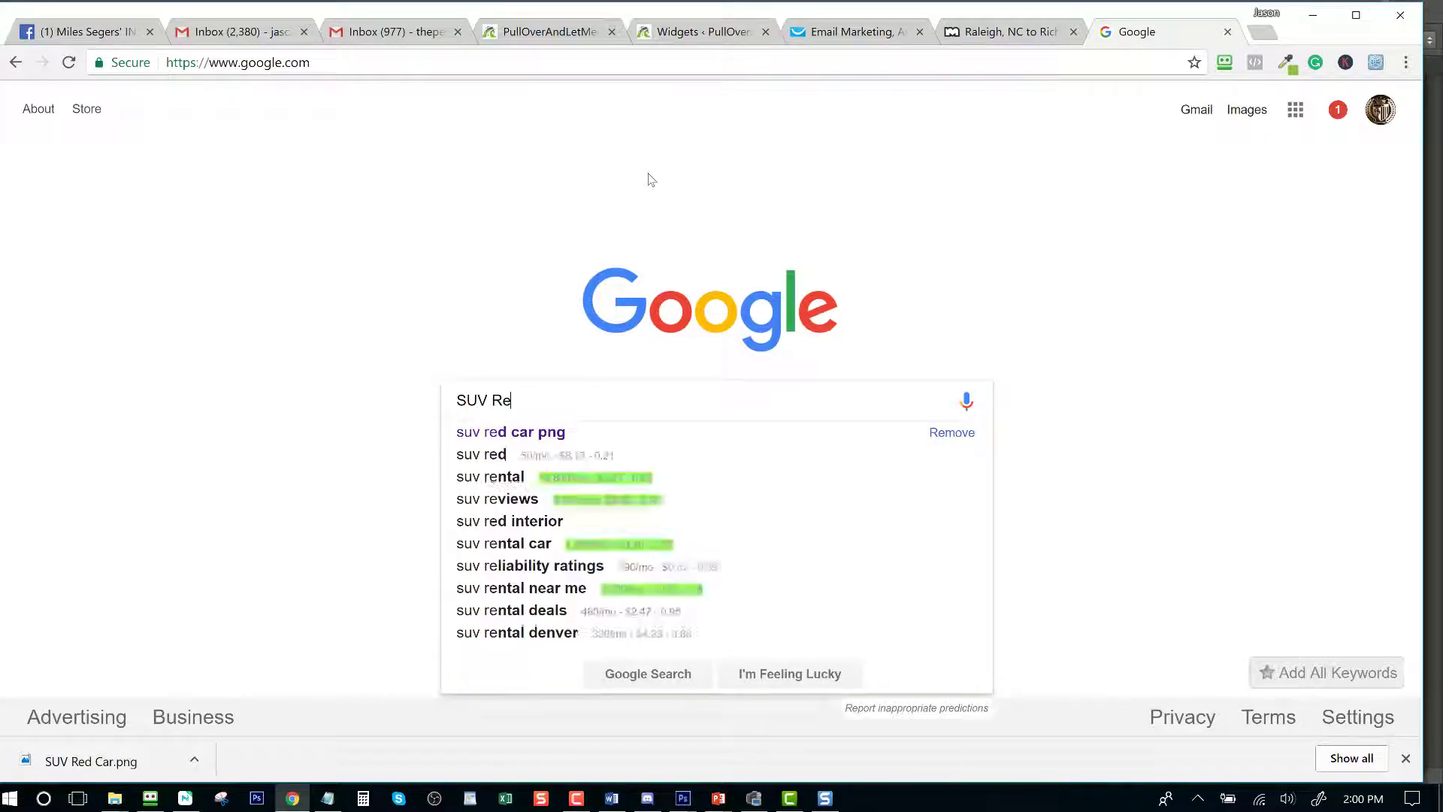
pyautogui.click(532, 433)
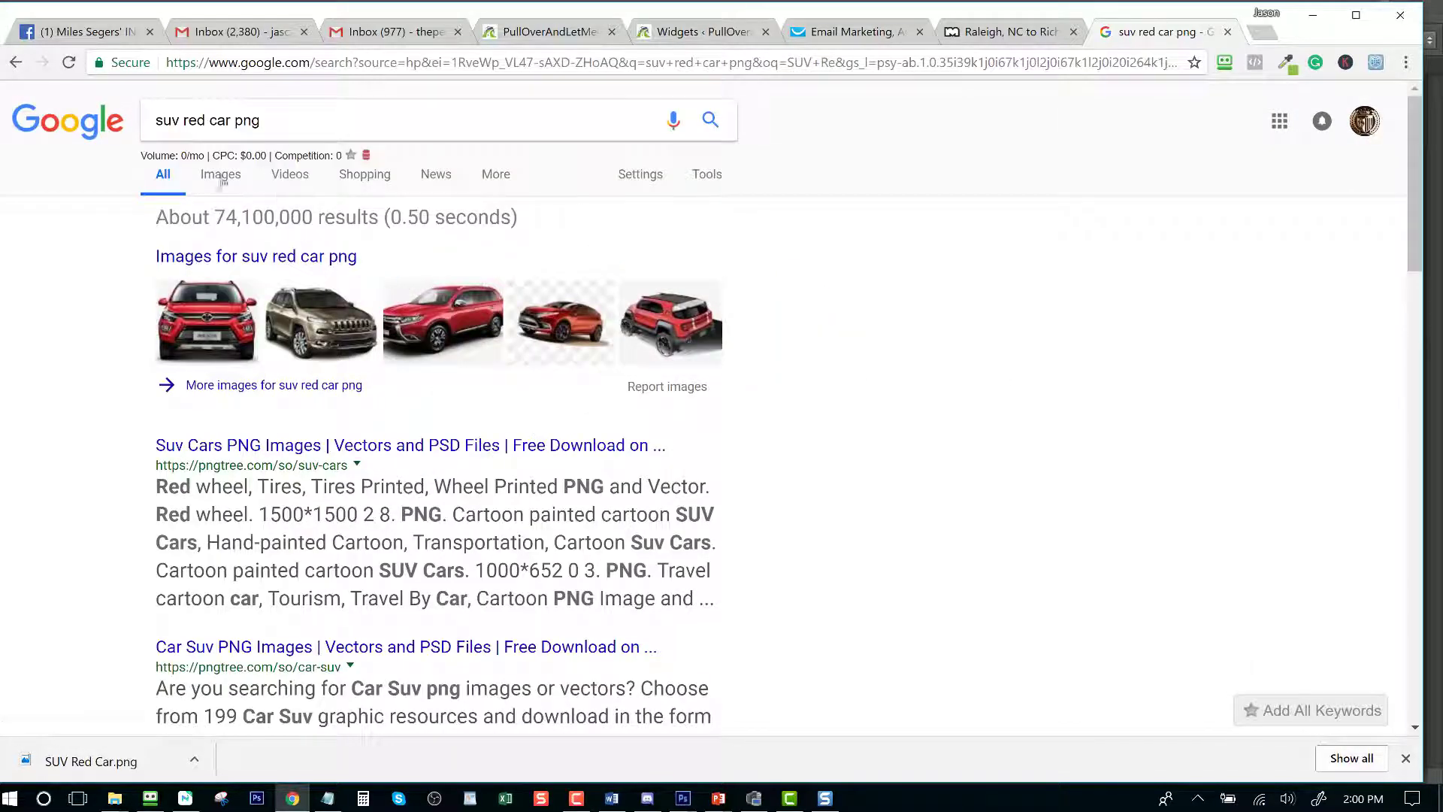
pyautogui.click(216, 175)
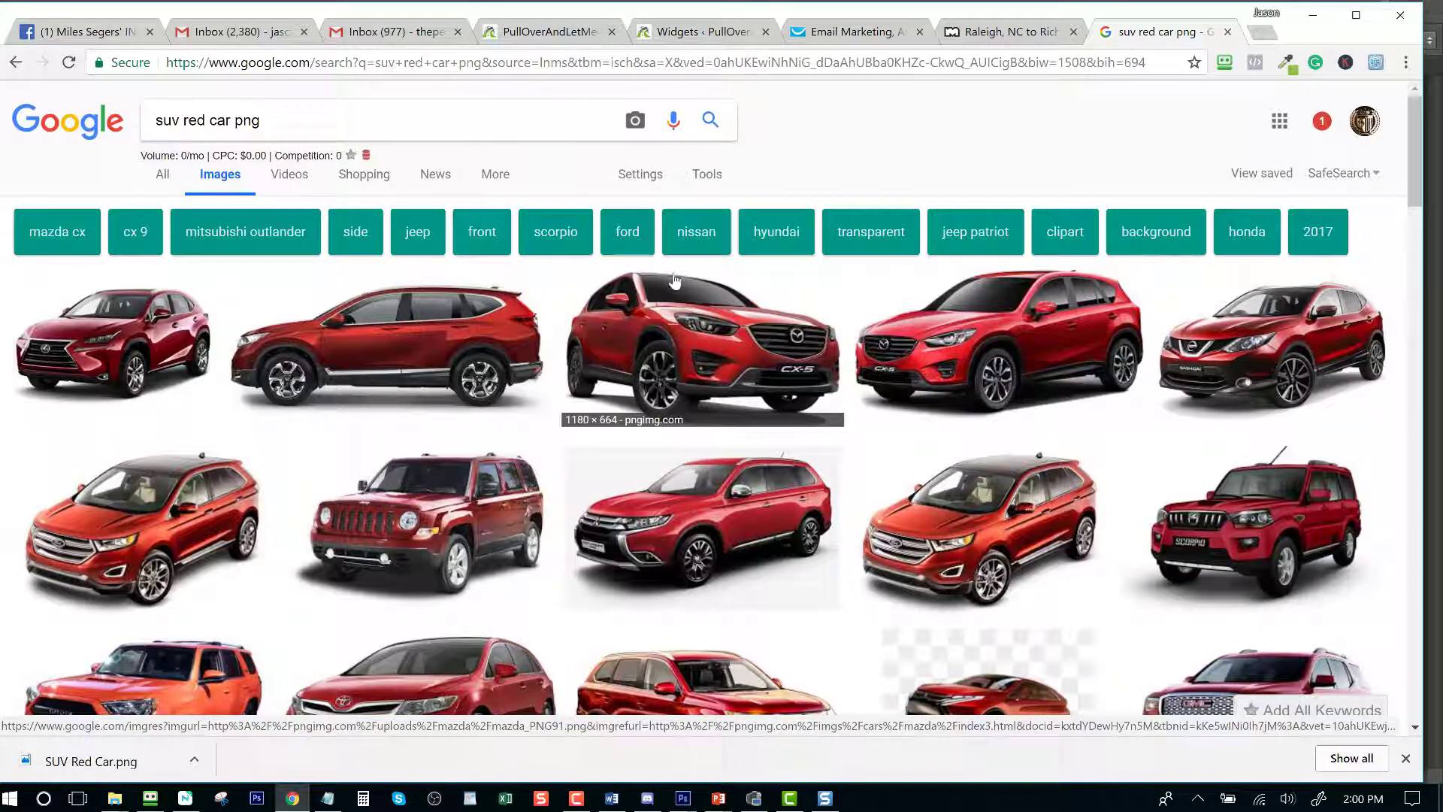
pyautogui.click(640, 175)
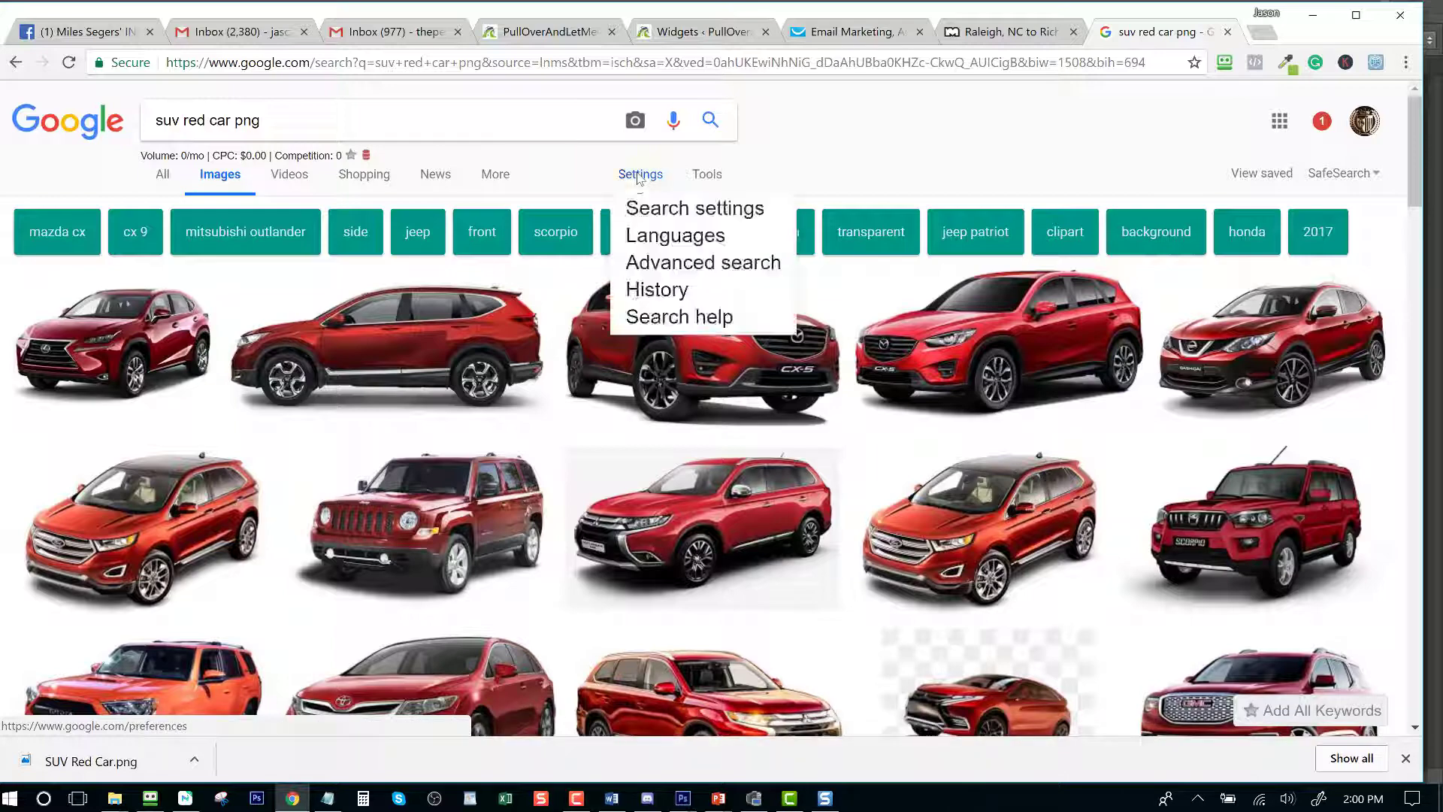
pyautogui.click(677, 262)
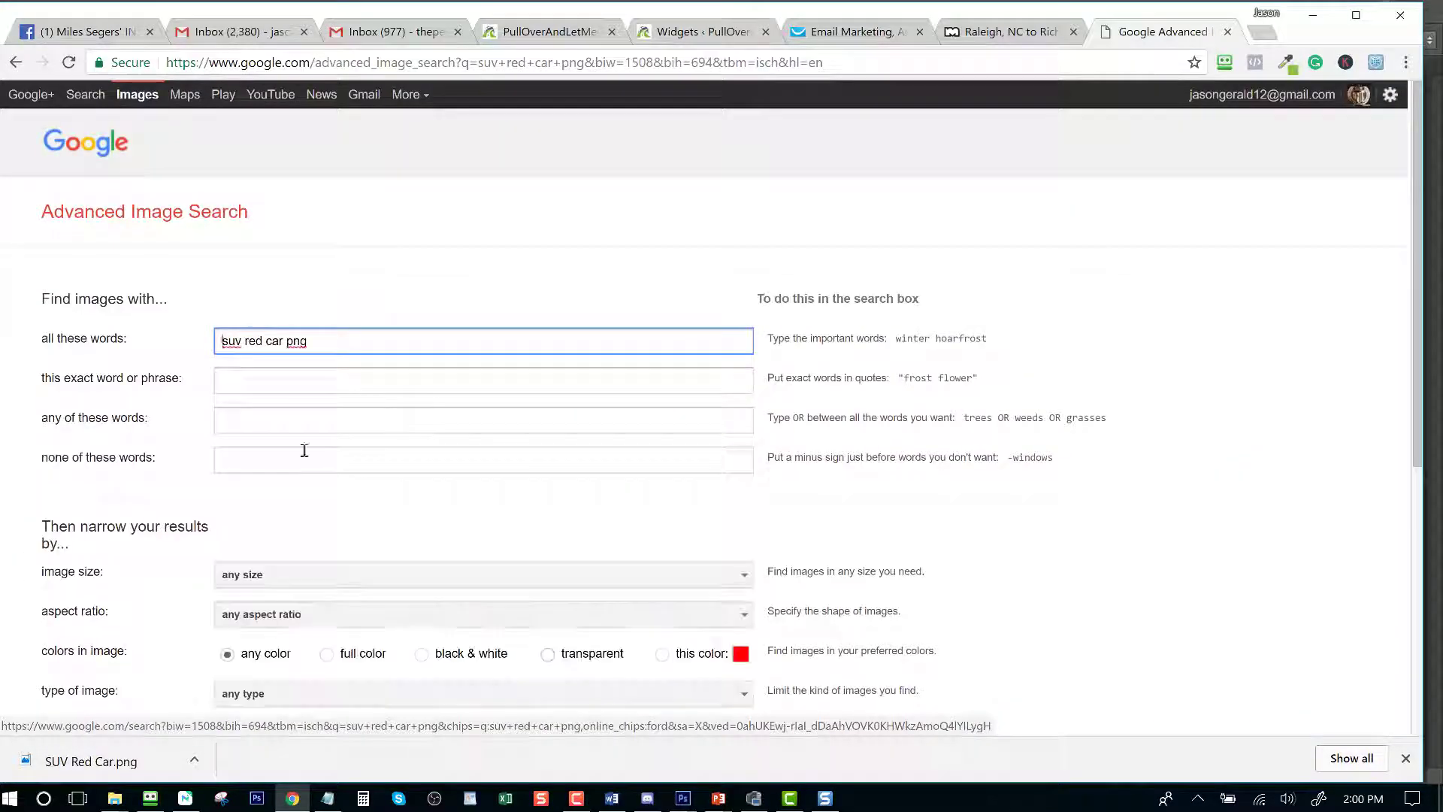
pyautogui.scroll(-5, 301, 451)
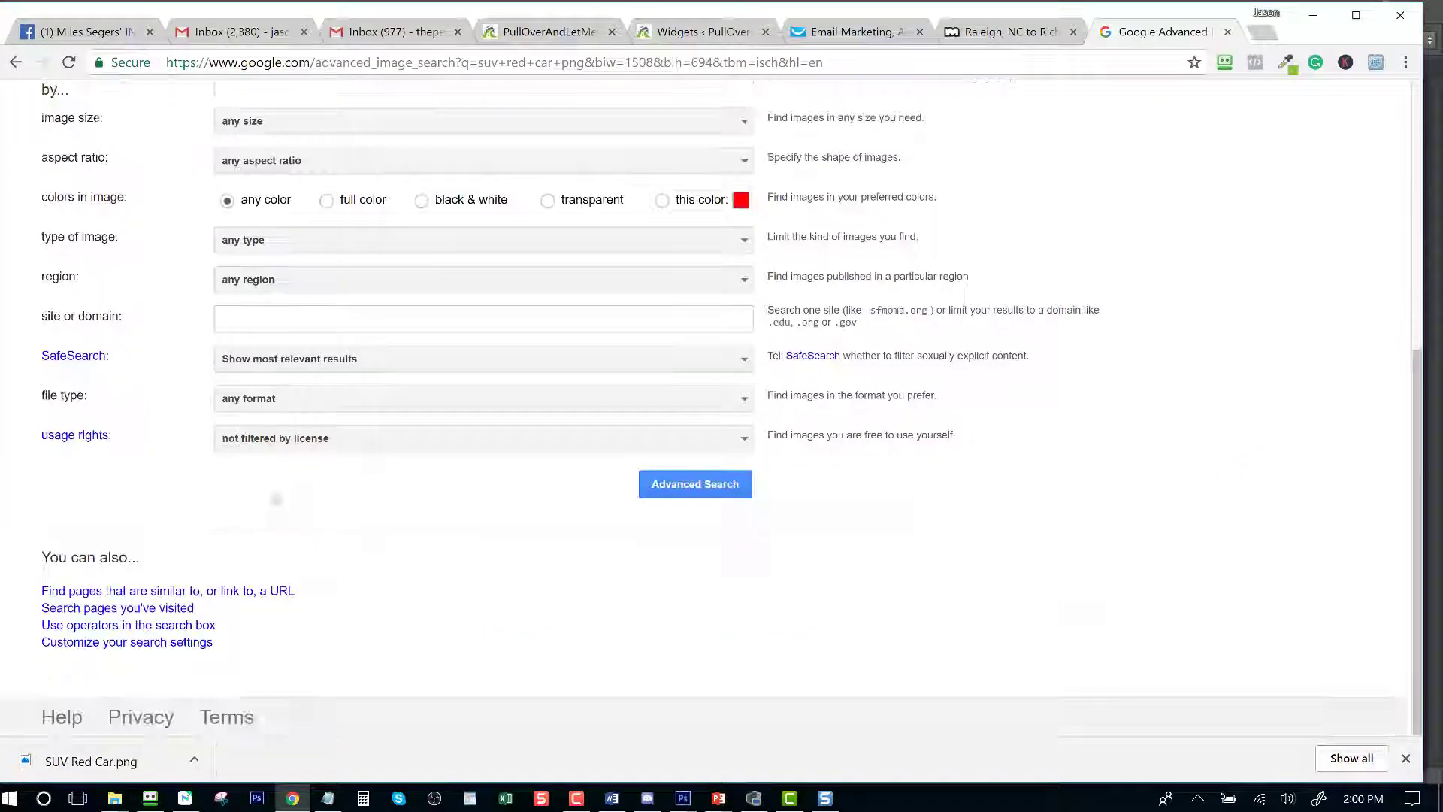
pyautogui.click(342, 445)
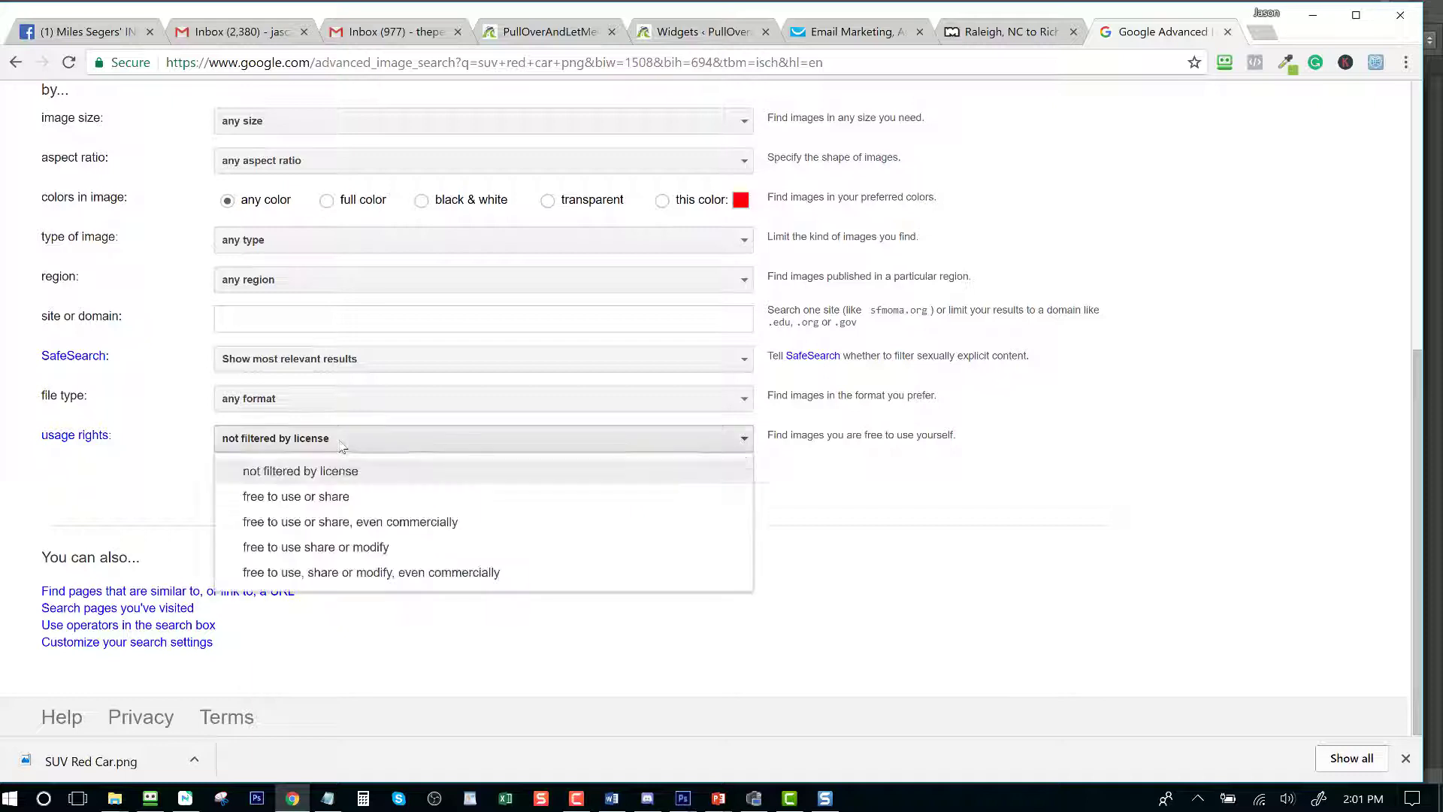
pyautogui.click(336, 550)
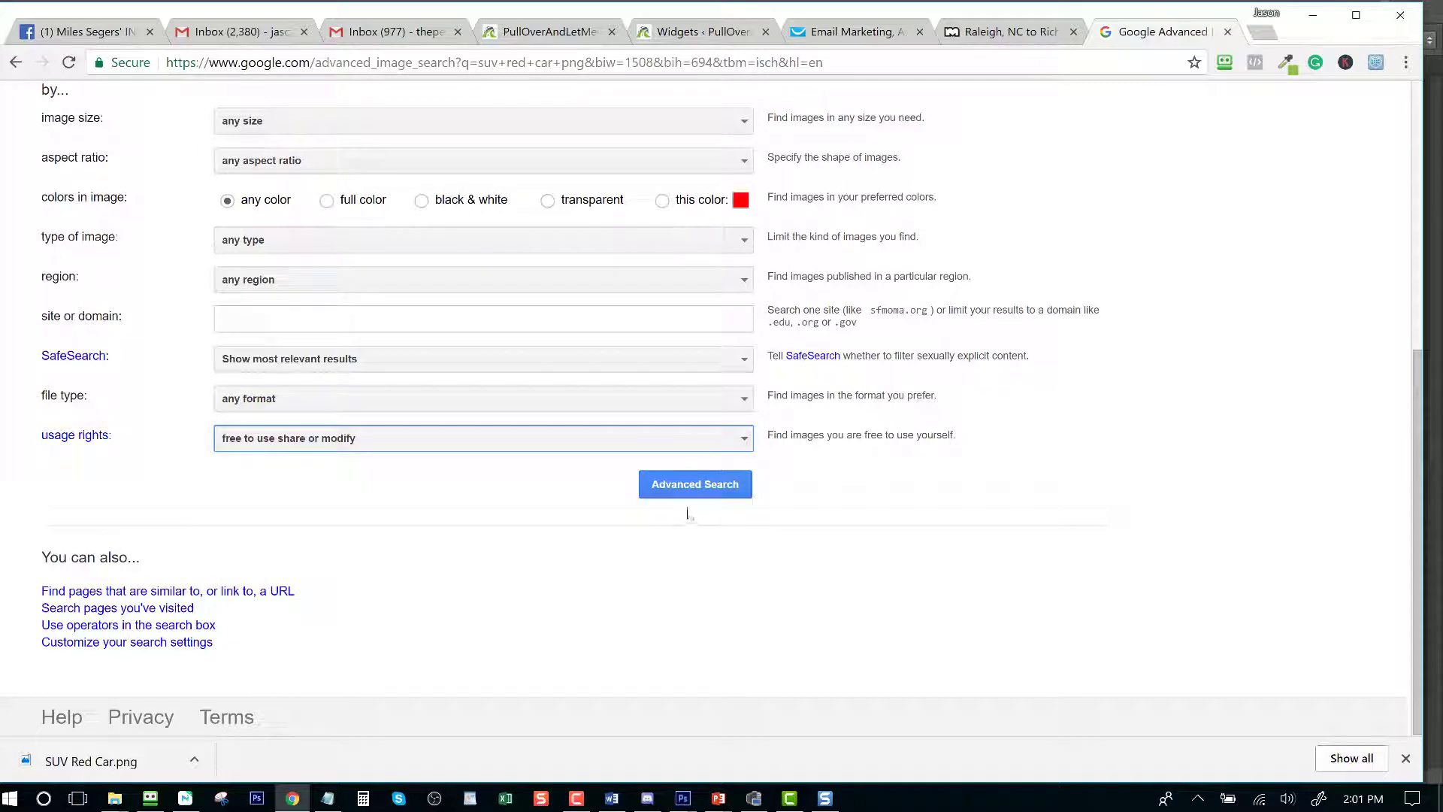
pyautogui.click(693, 489)
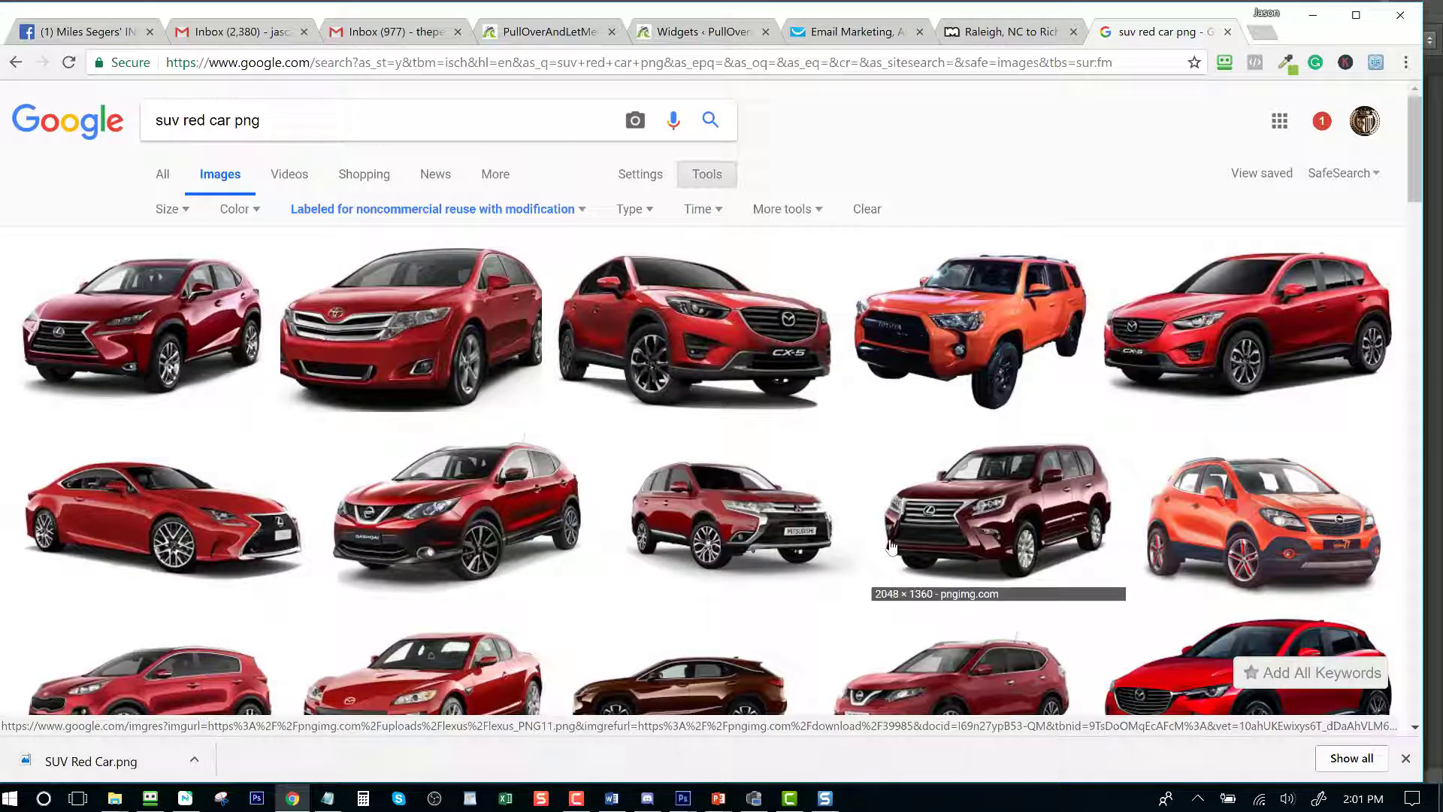
pyautogui.scroll(-1, 892, 545)
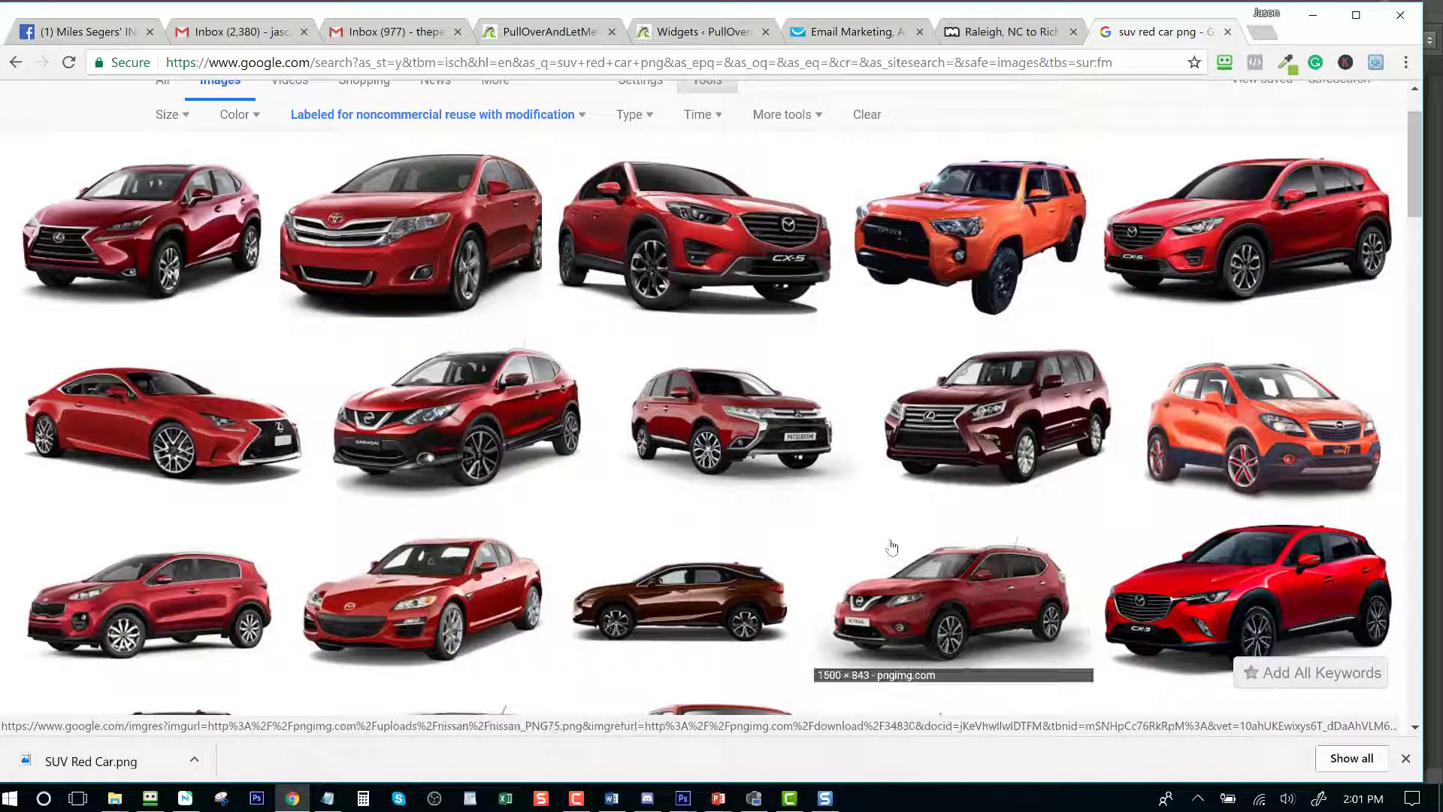
pyautogui.scroll(1, 895, 541)
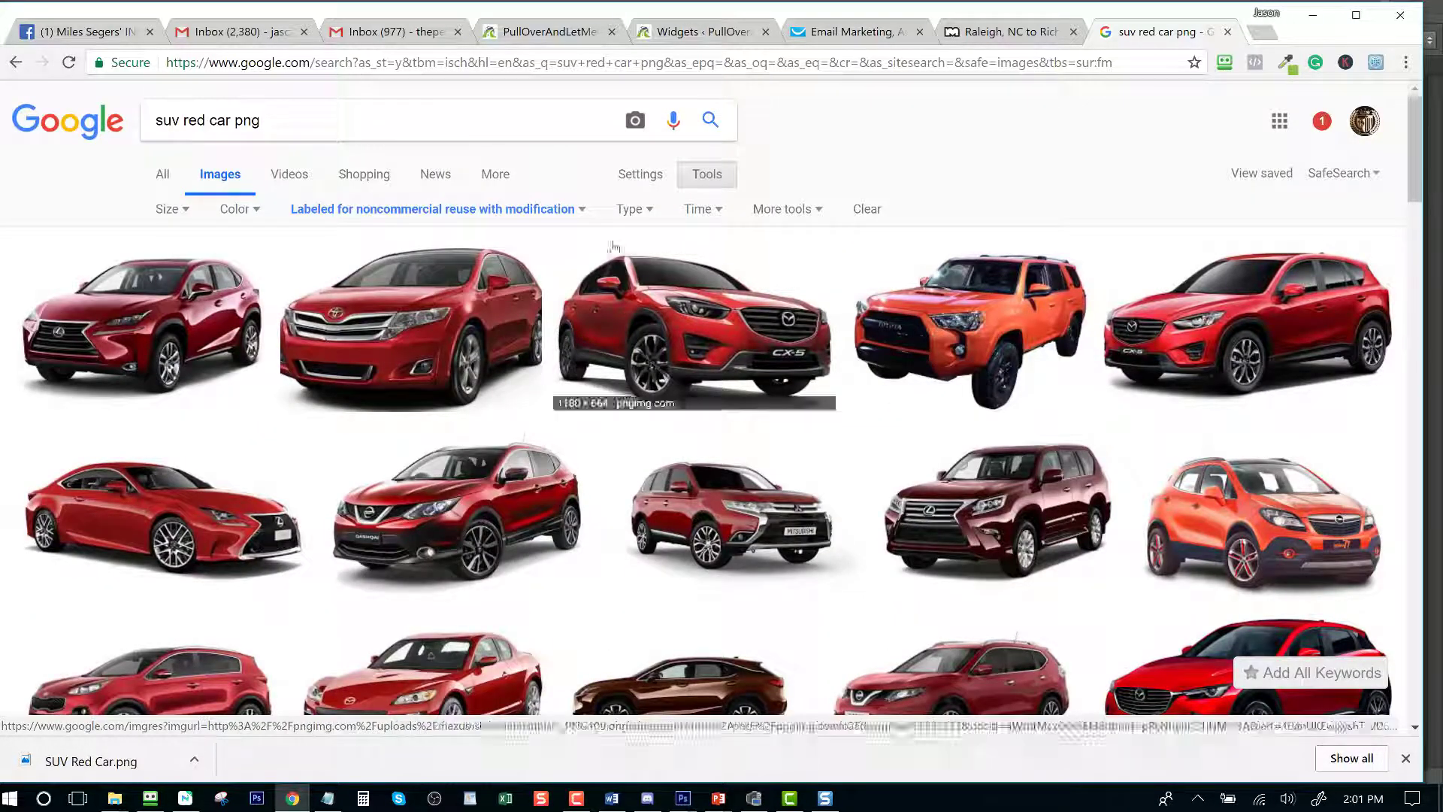
pyautogui.moveTo(260, 120); pyautogui.dragTo(232, 125)
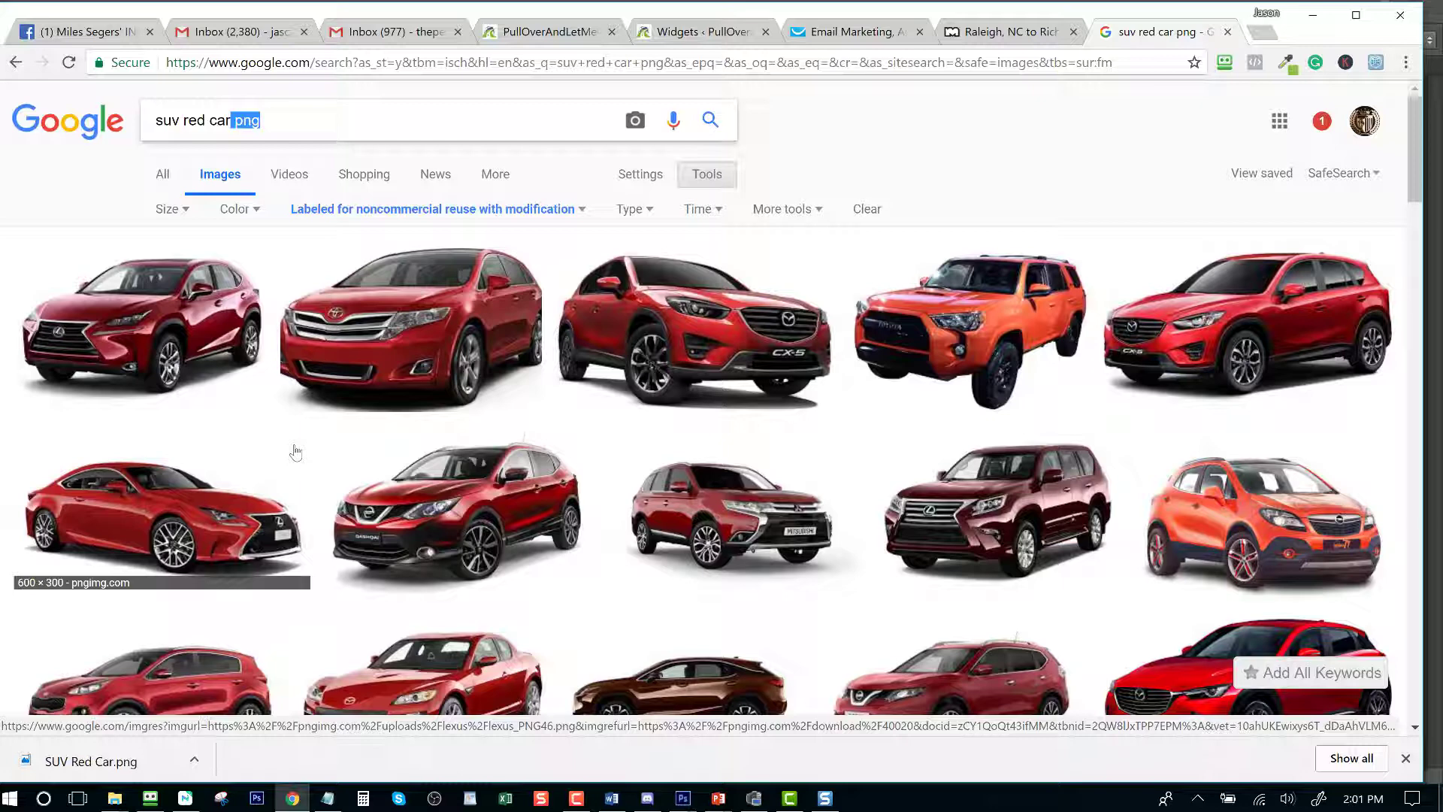
# Step: Preview the red Mazda CX-5, Toyota and Nissan images, then close the preview
pyautogui.click(599, 293)
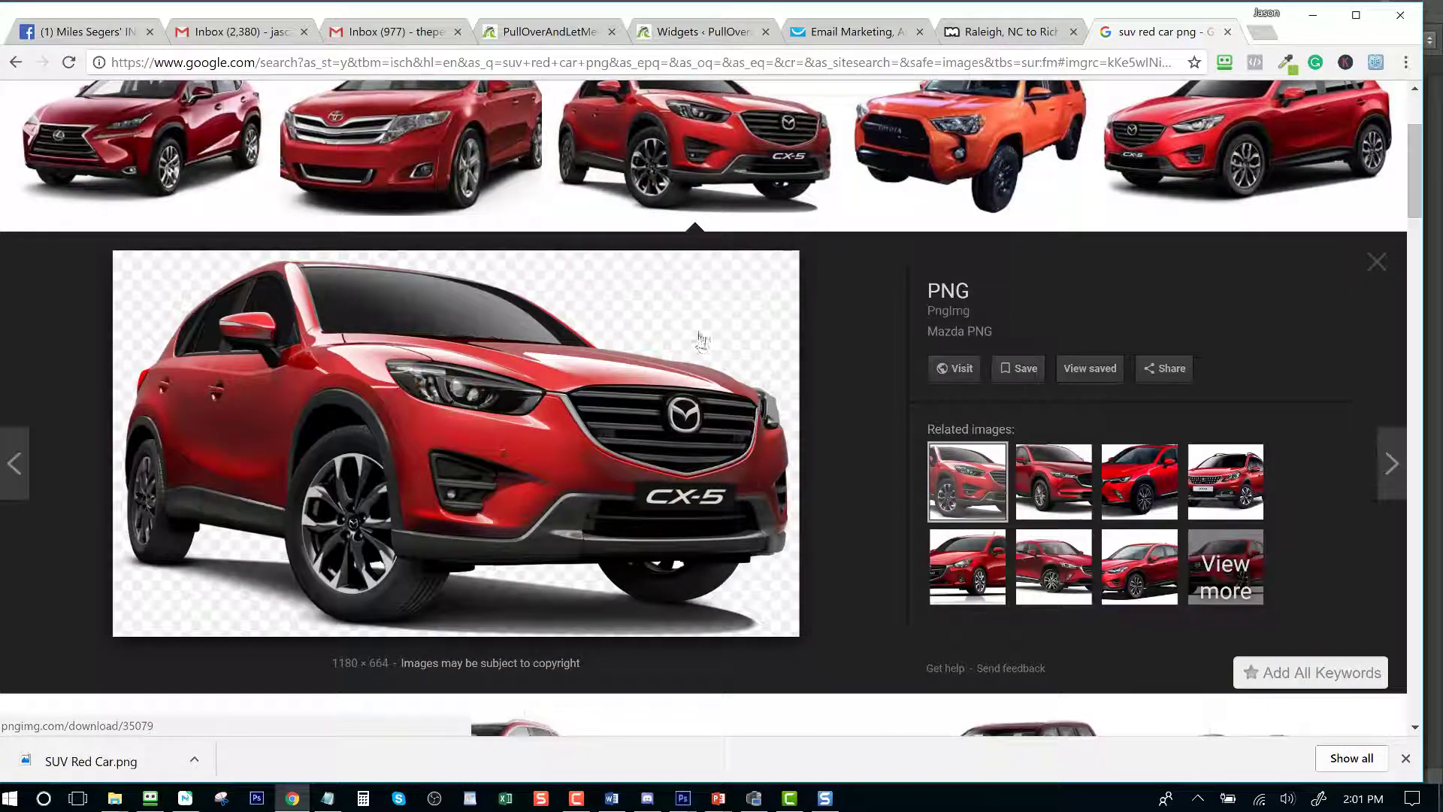
pyautogui.click(436, 173)
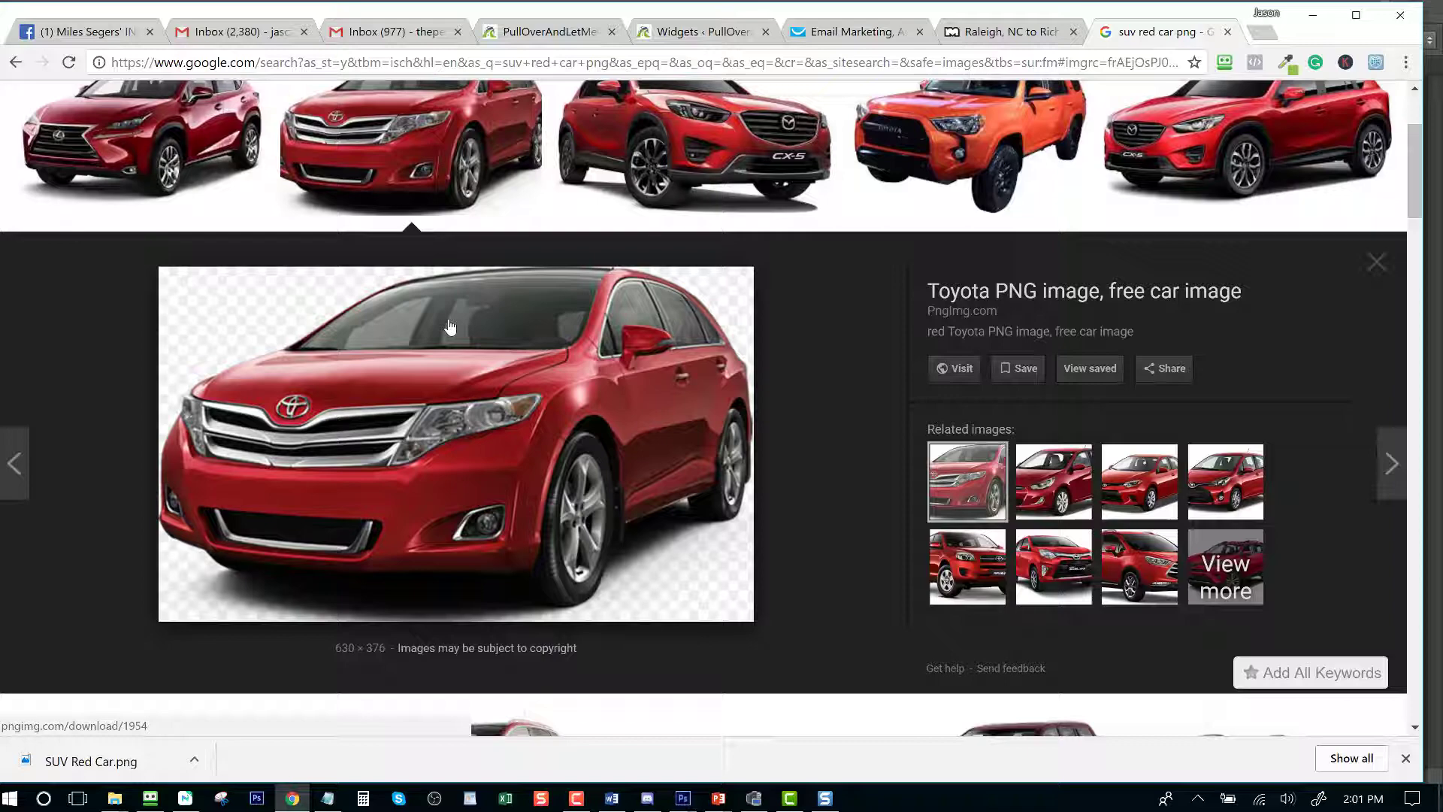
pyautogui.scroll(-3, 526, 251)
pyautogui.click(496, 594)
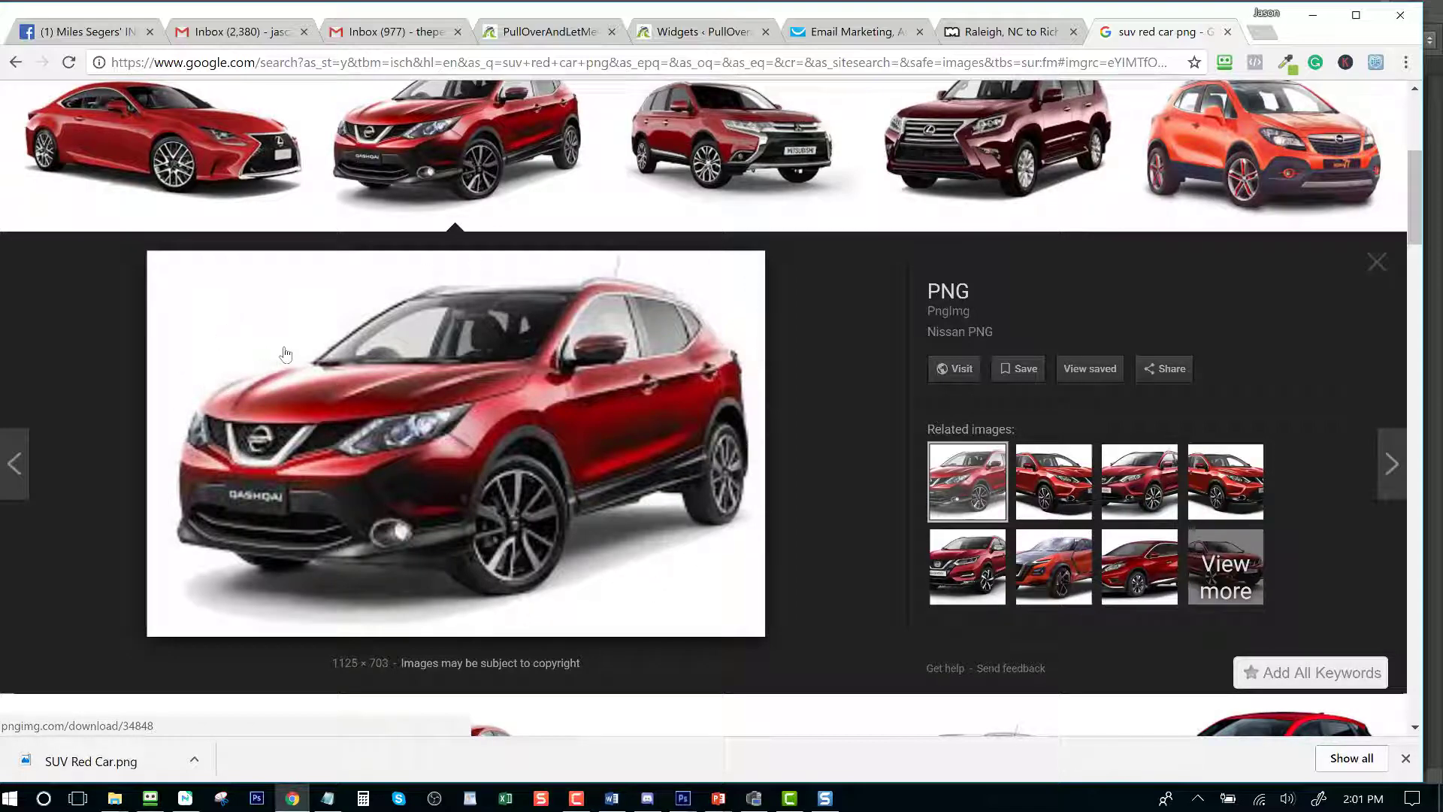
pyautogui.scroll(2, 286, 354)
pyautogui.click(410, 165)
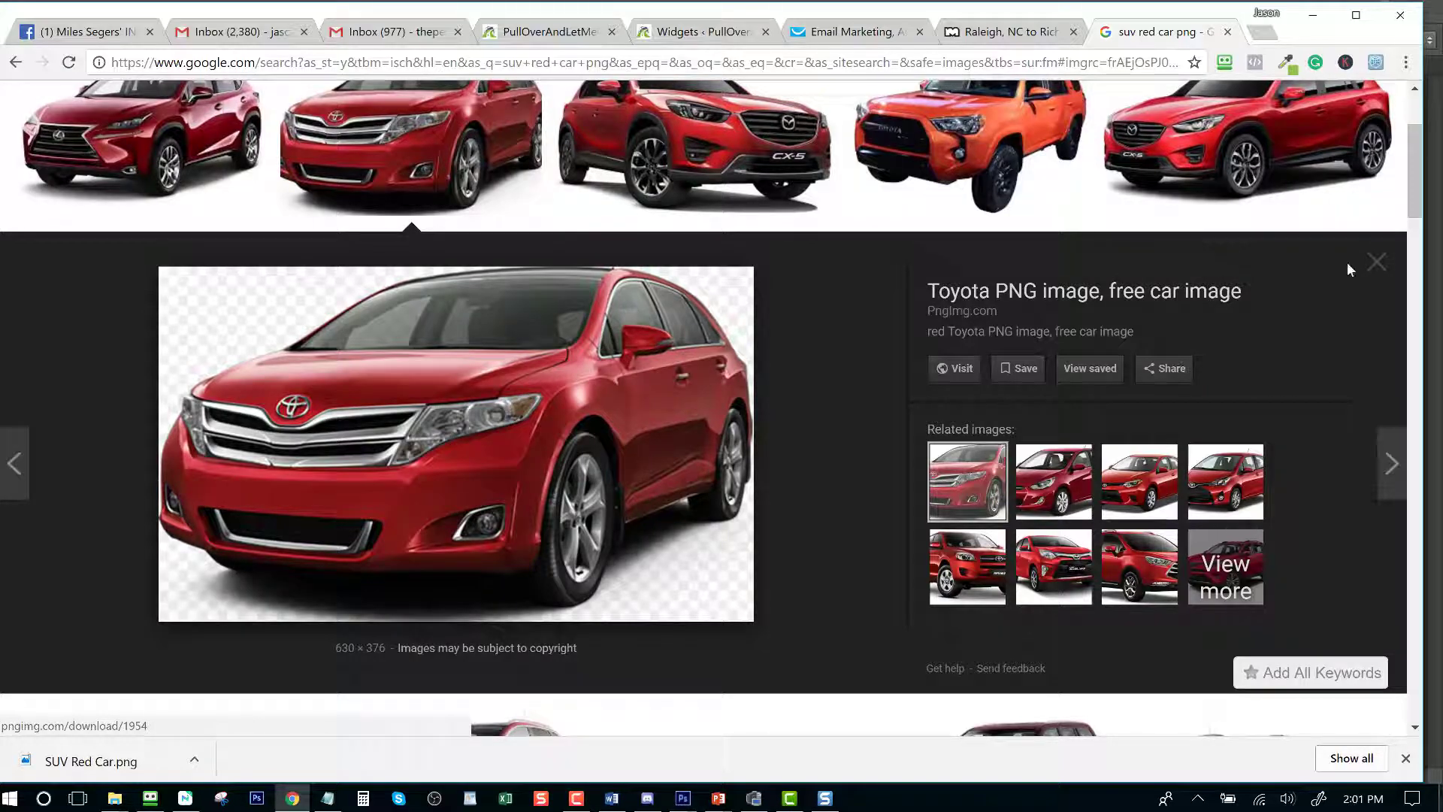
pyautogui.click(1377, 262)
# Step: Preview the red hatchback, cancel saving it, and return to the Camtasia project
pyautogui.scroll(-3, 930, 468)
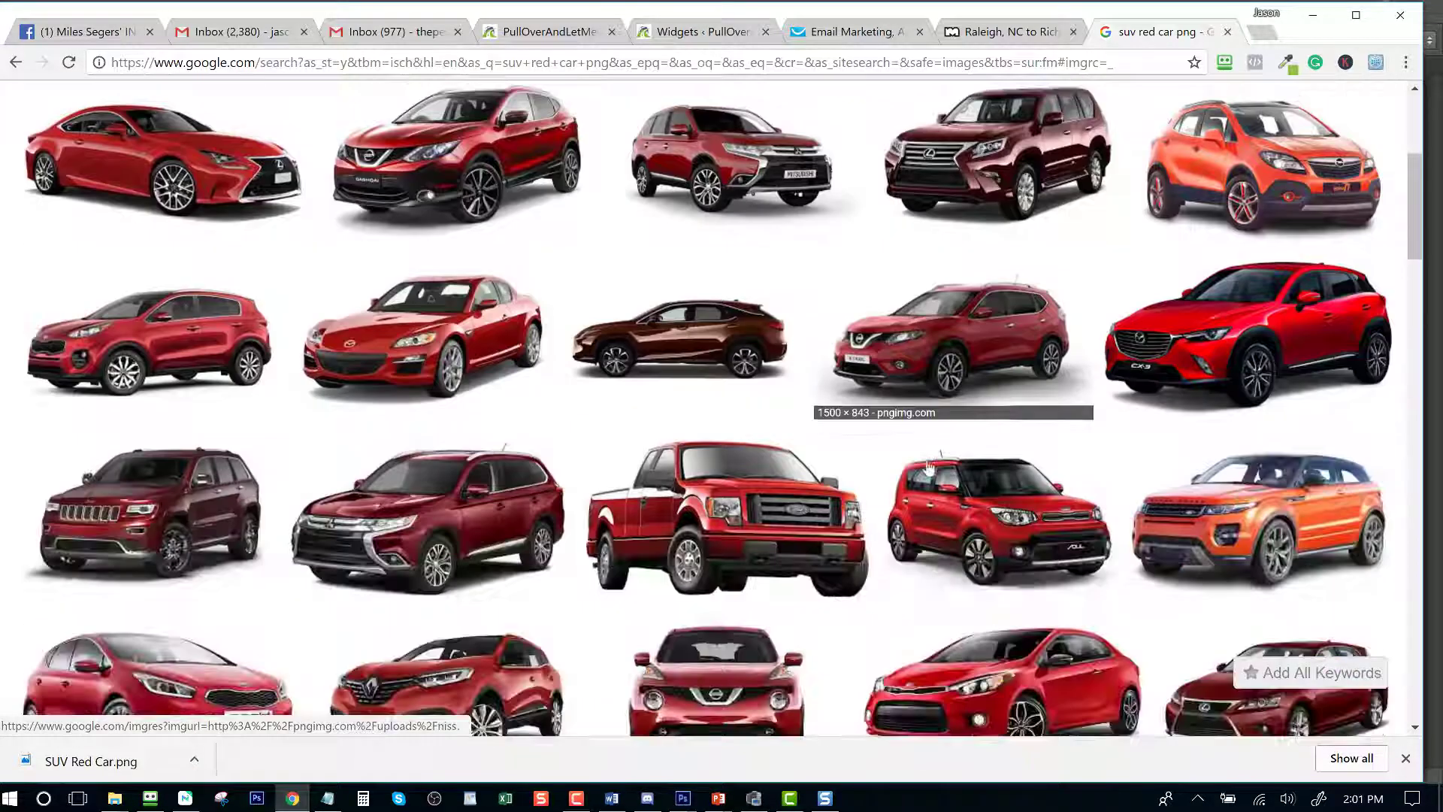
pyautogui.scroll(-5, 930, 467)
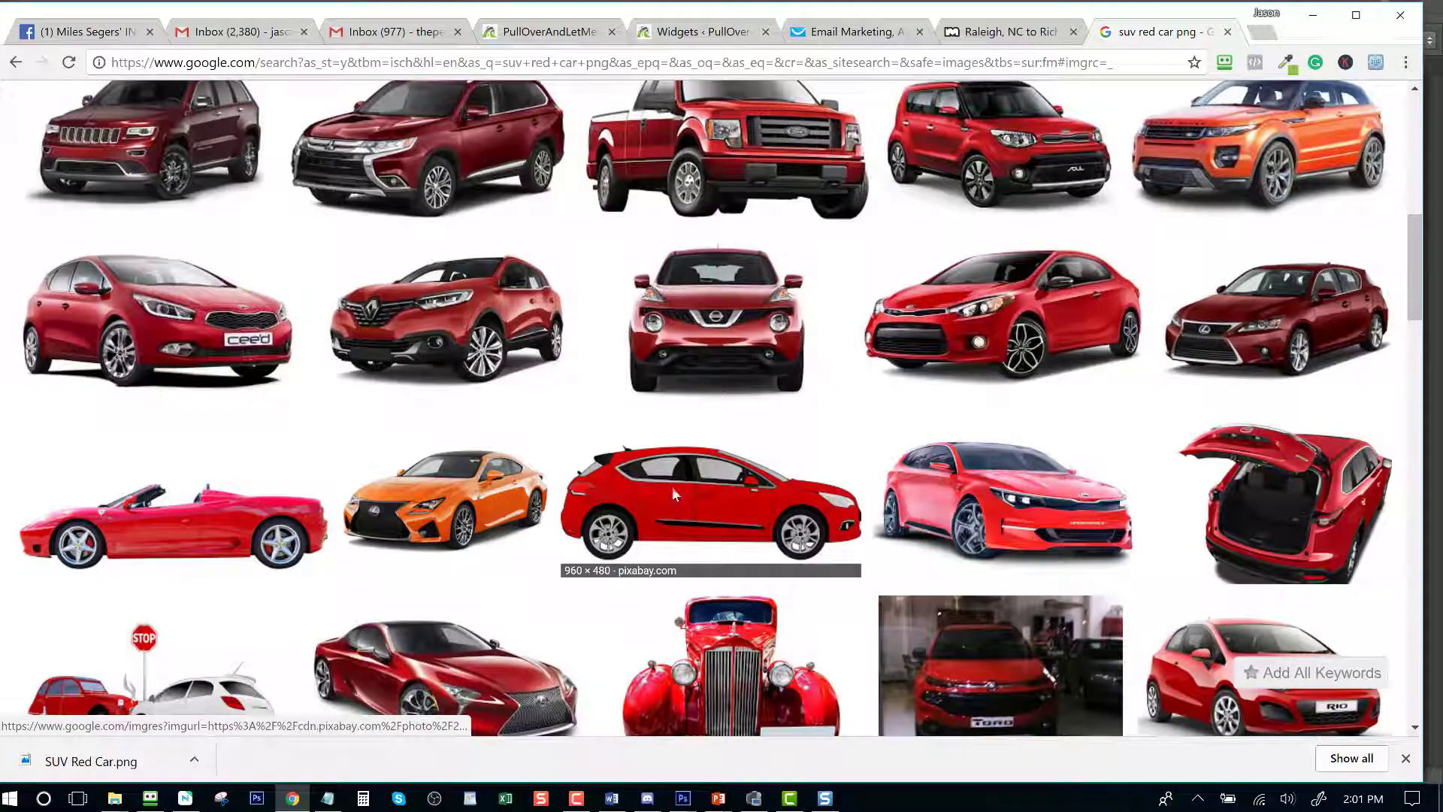
pyautogui.click(672, 494)
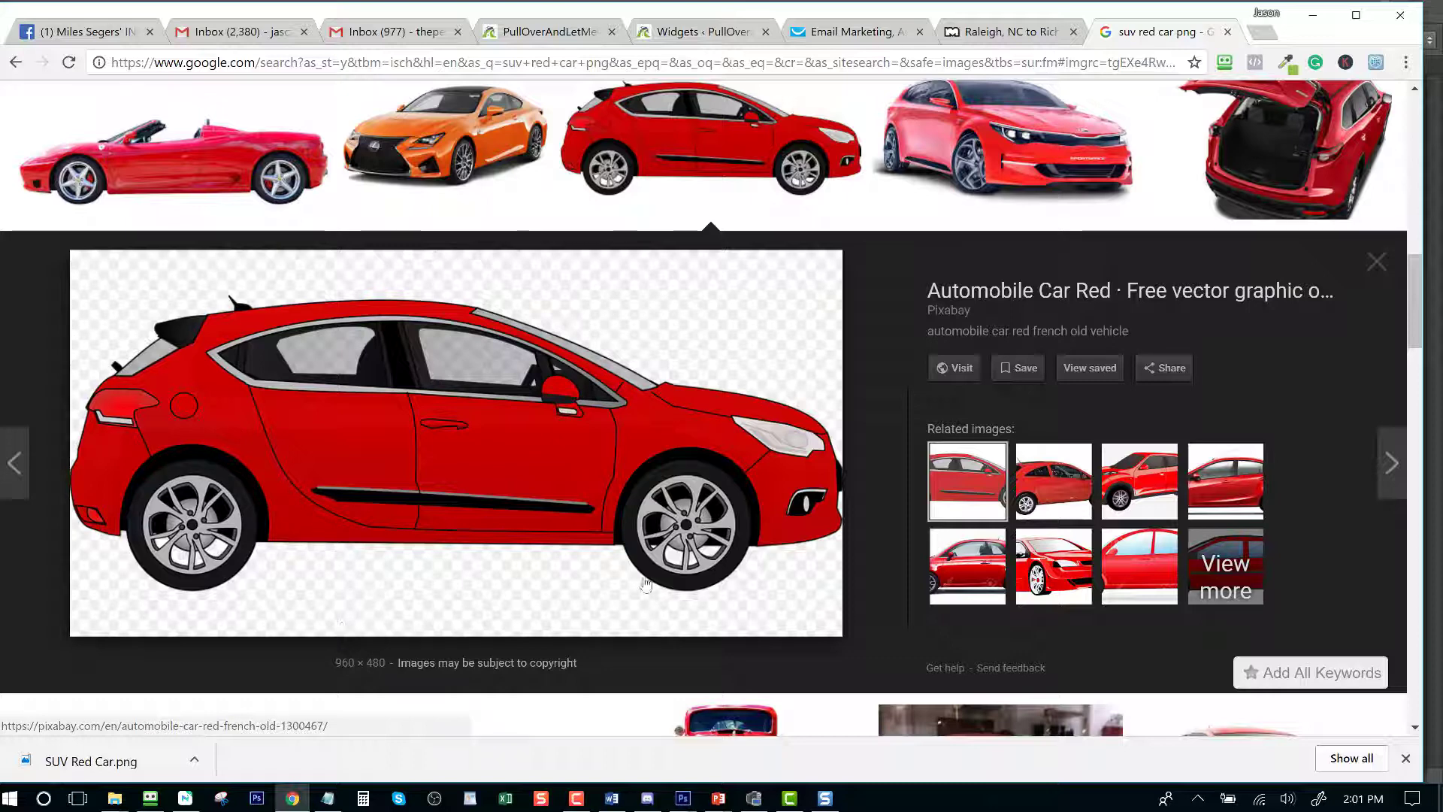
pyautogui.rightClick(479, 467)
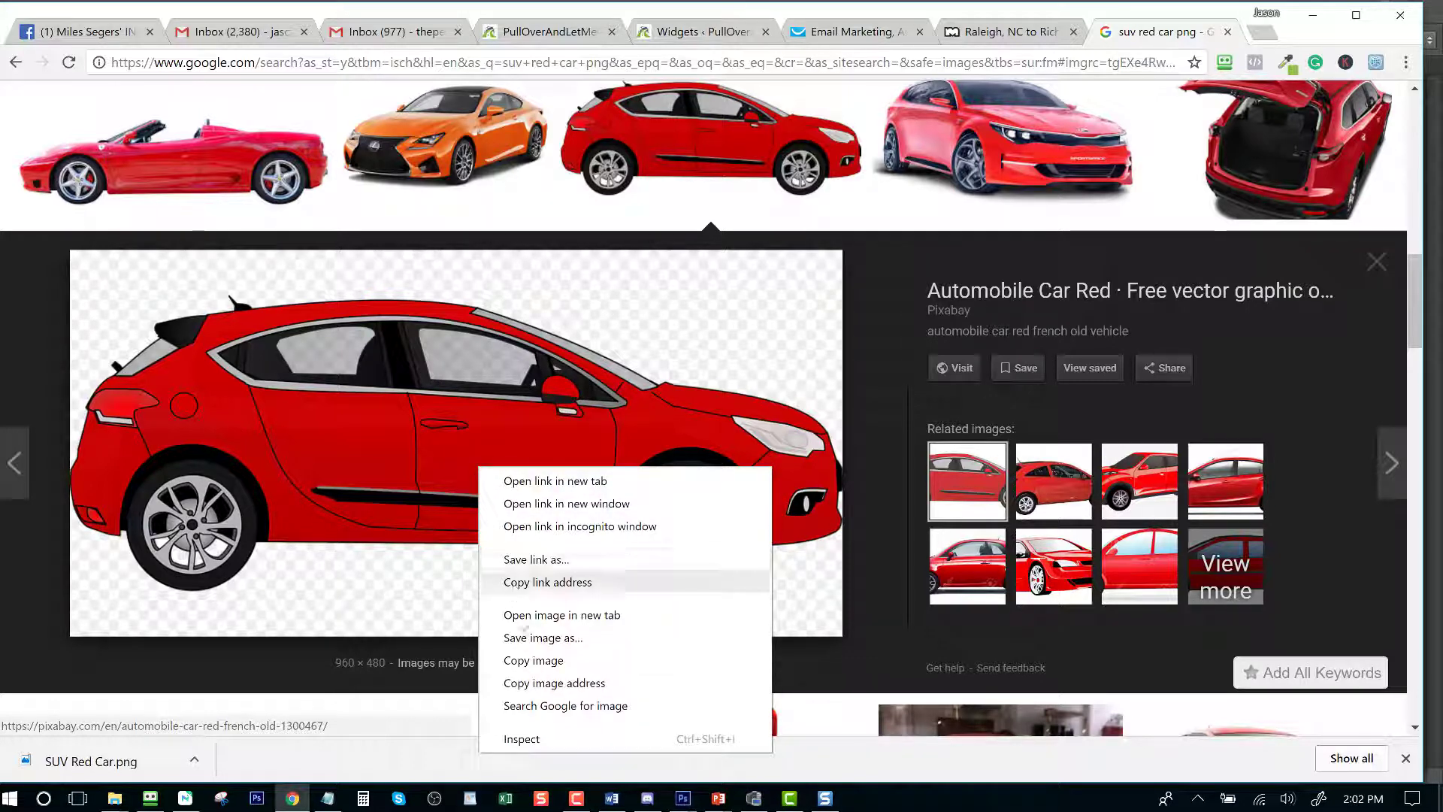
pyautogui.click(539, 639)
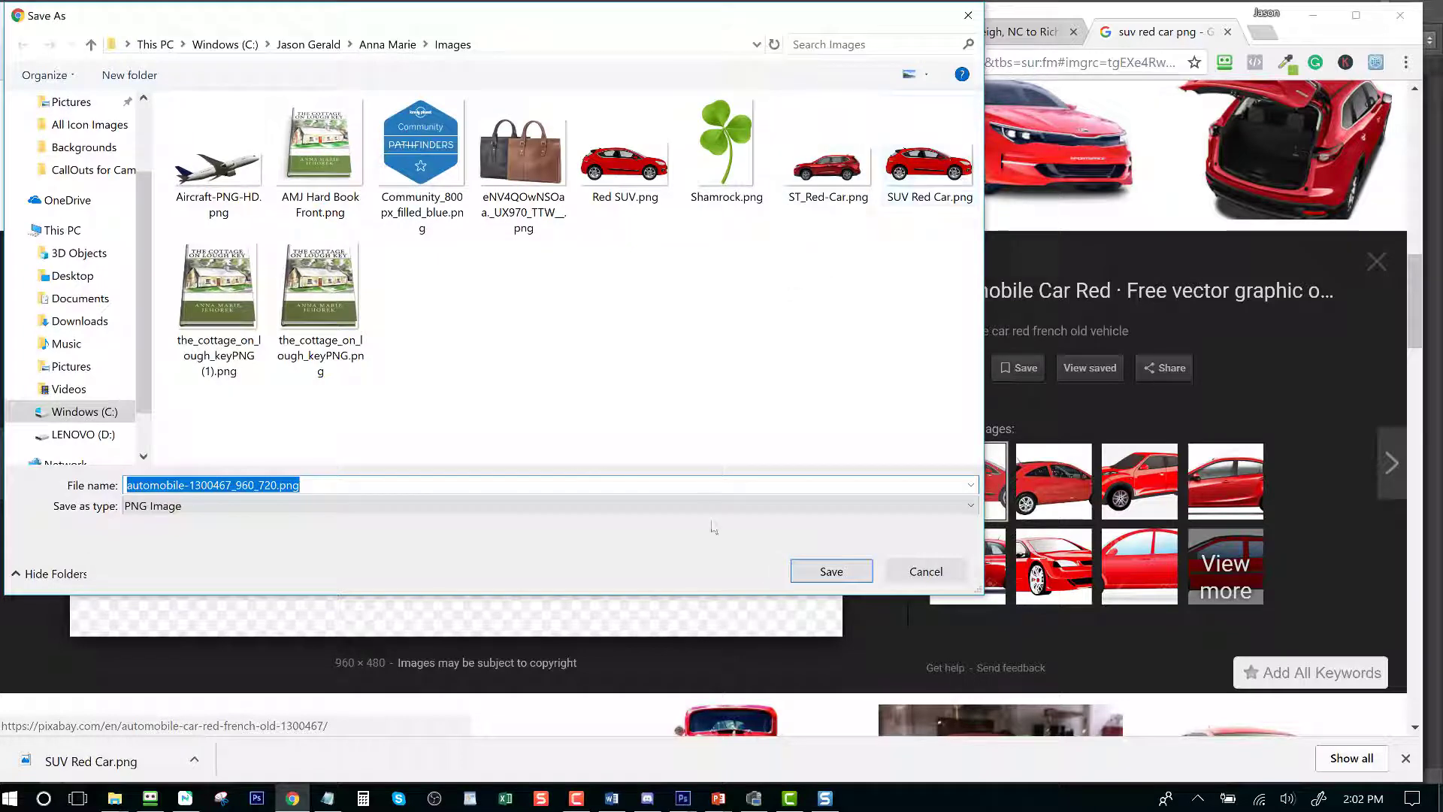
pyautogui.click(926, 572)
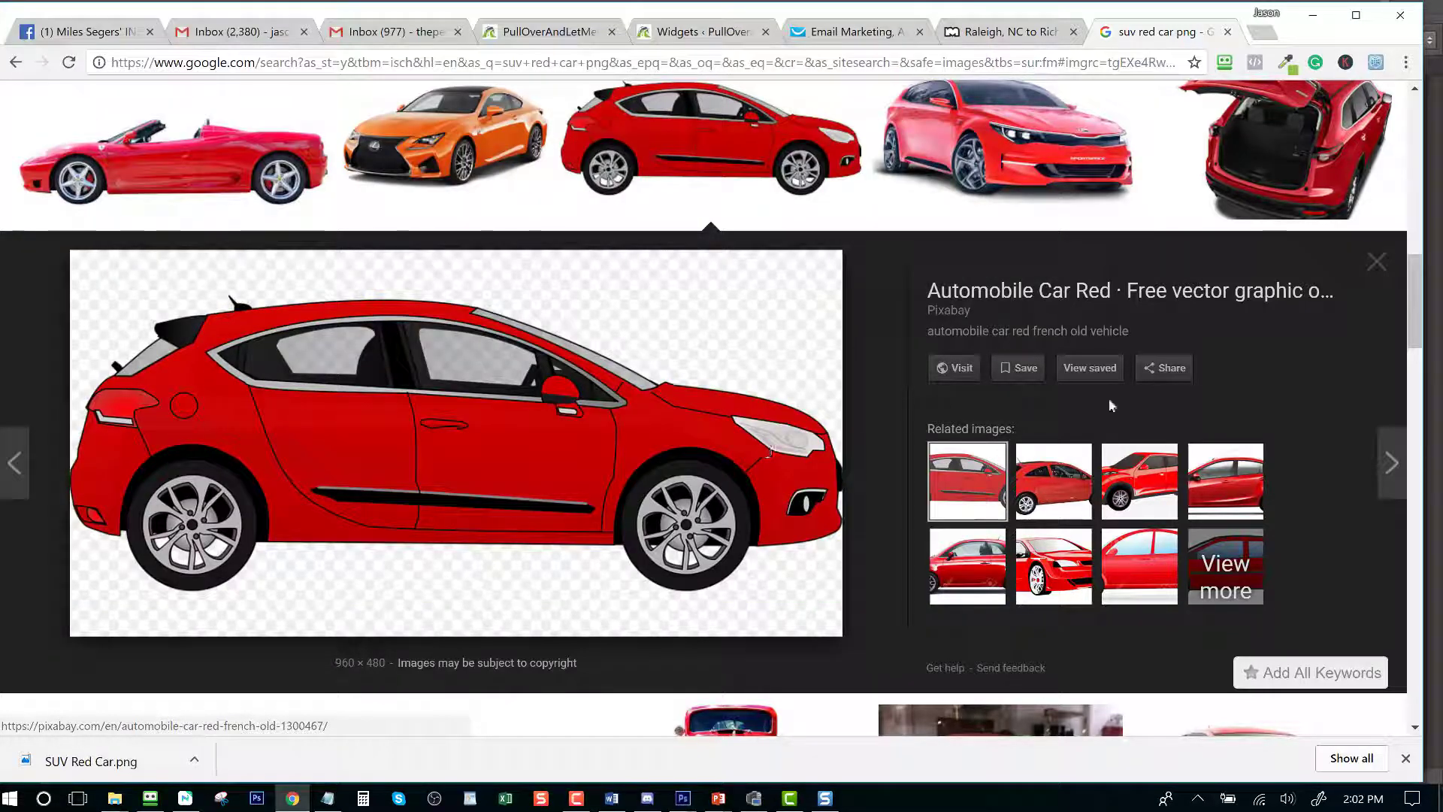
pyautogui.click(1383, 263)
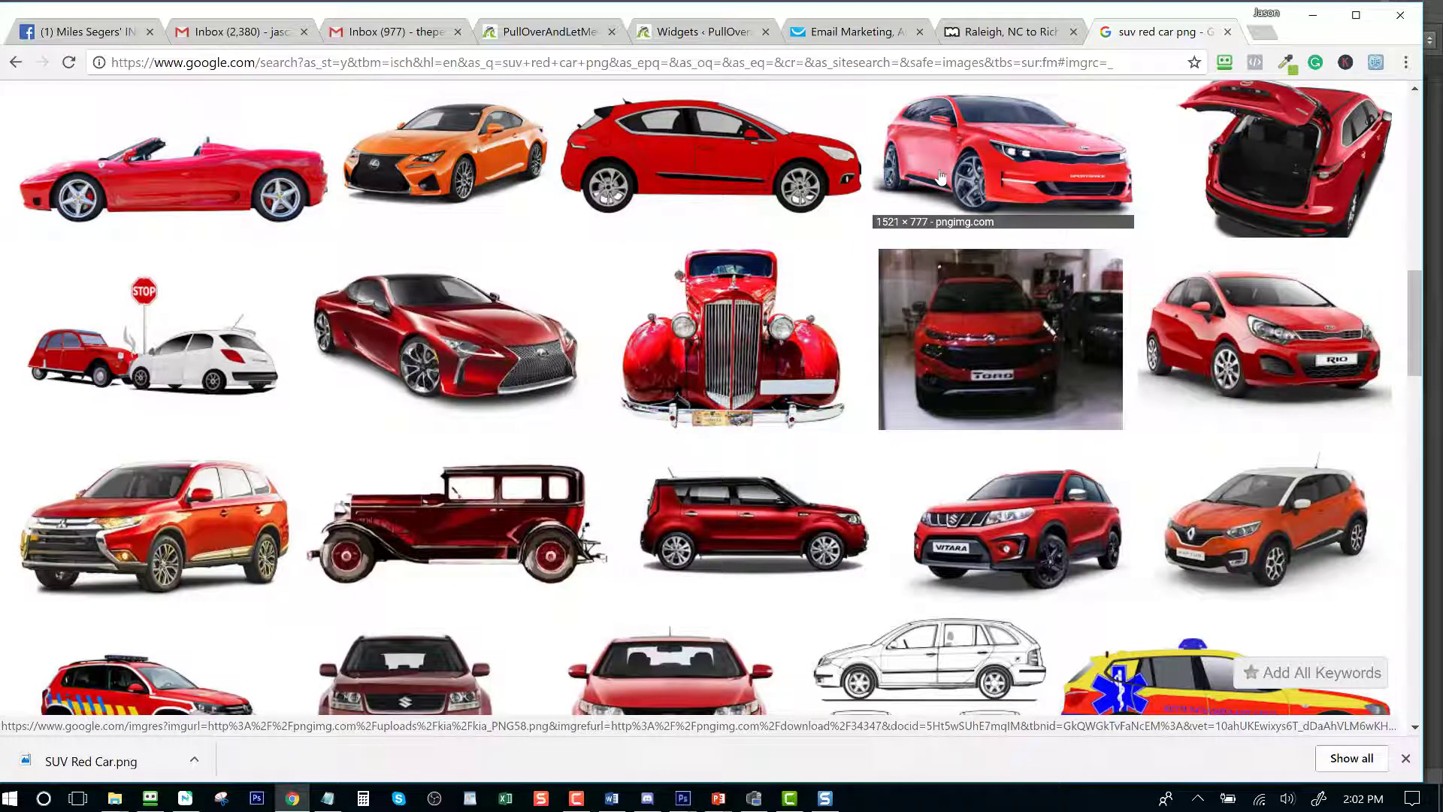
pyautogui.click(789, 798)
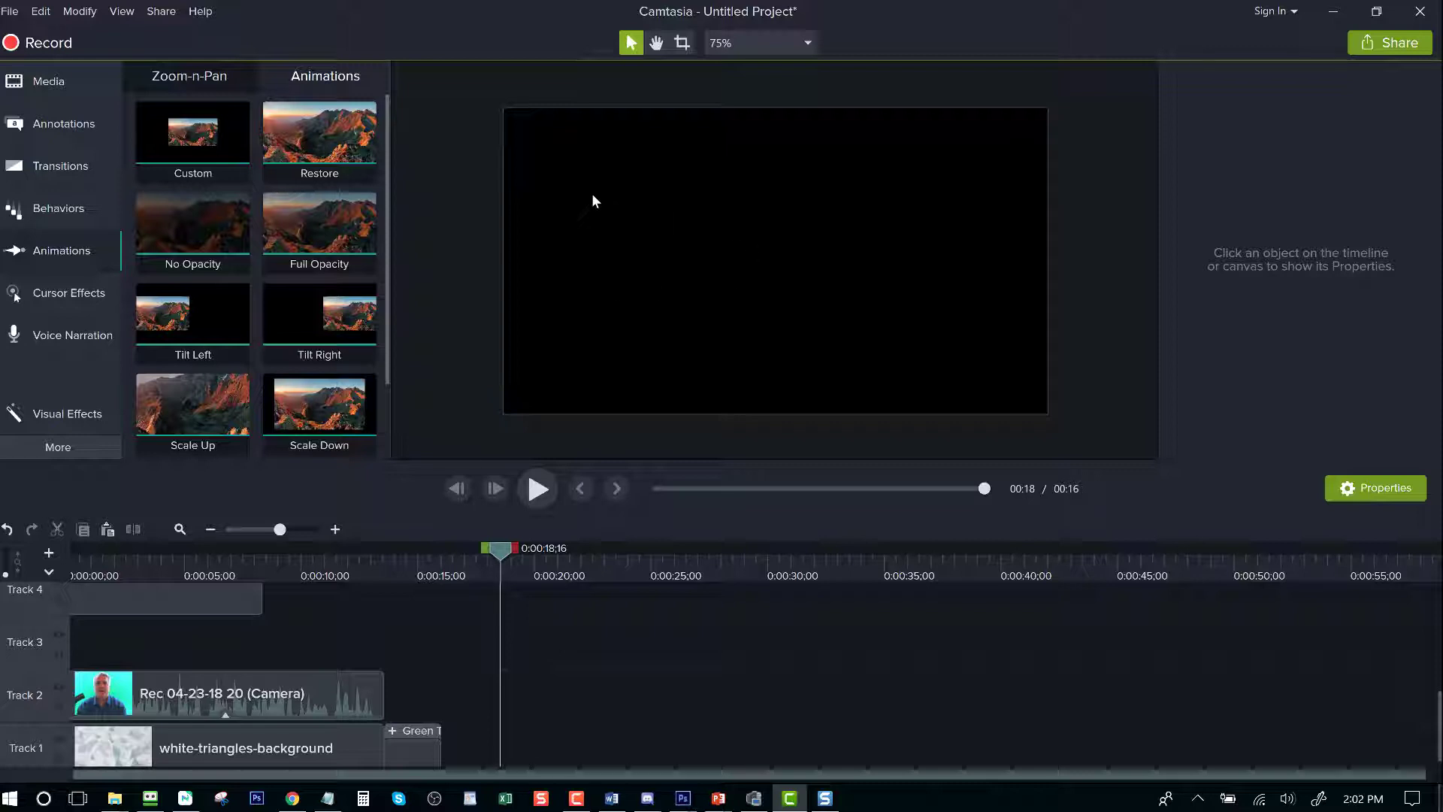
# Step: Import 'Map from Raliegh to Richmond 5.jpg' from the Maps folder into the Media Bin
pyautogui.click(39, 79)
pyautogui.click(38, 80)
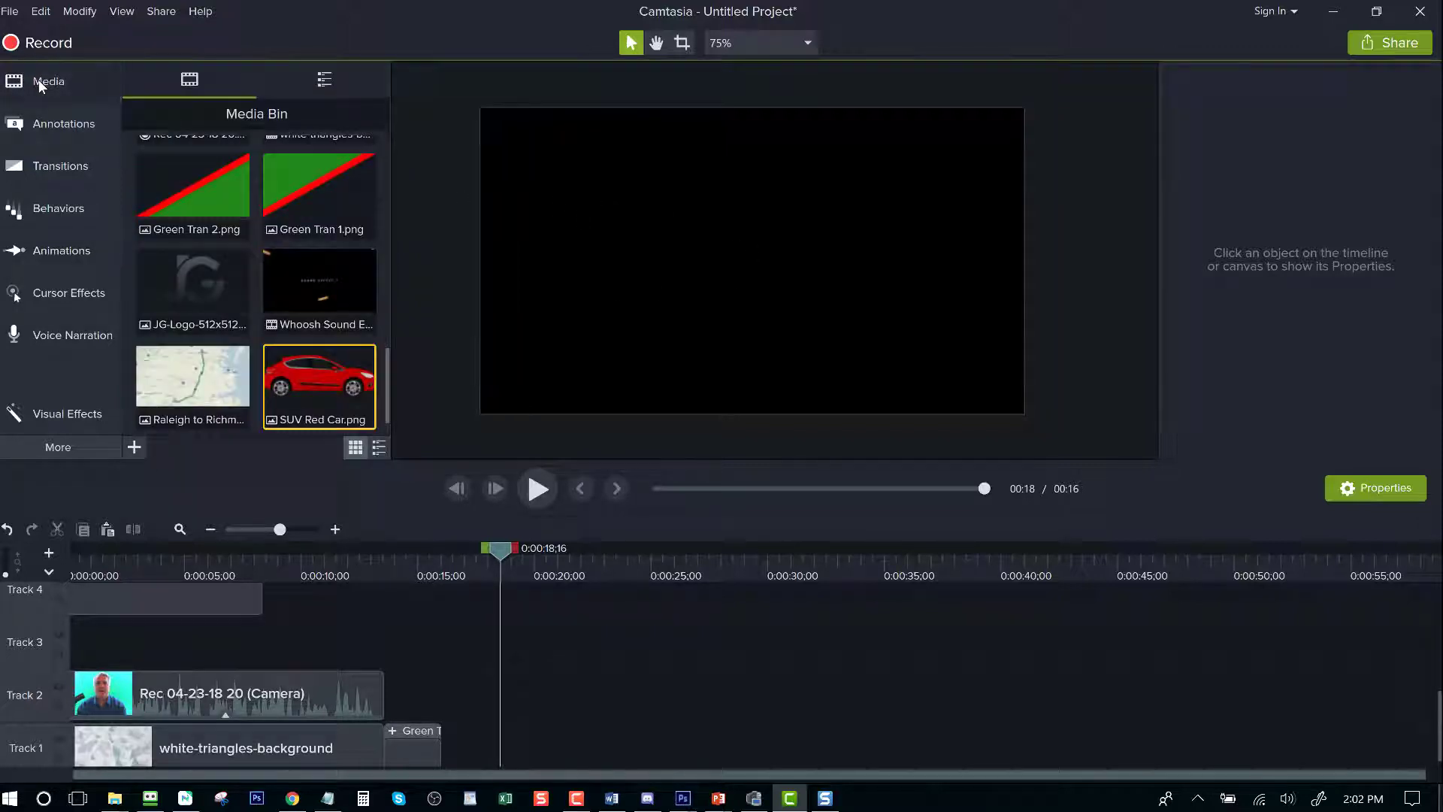
pyautogui.click(38, 80)
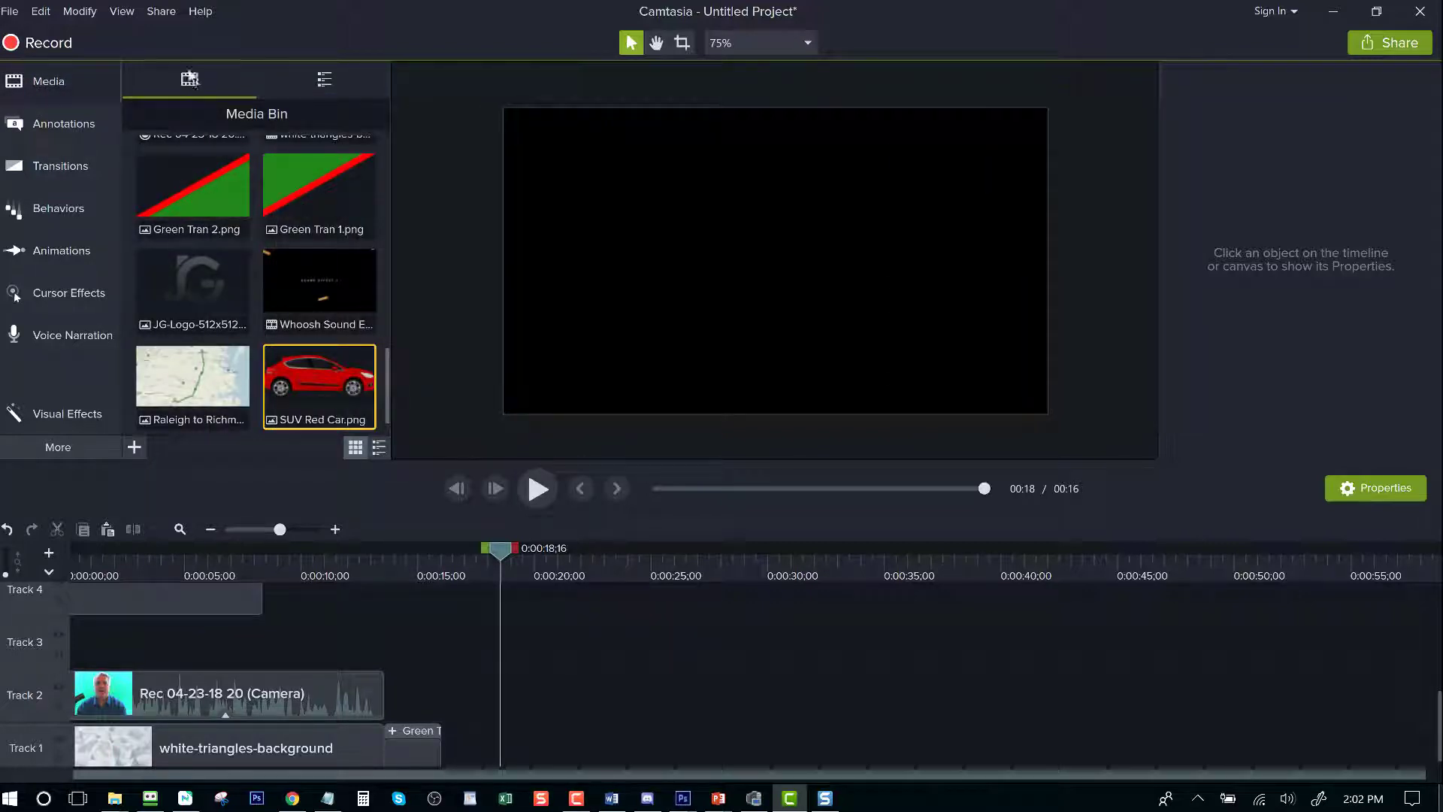
pyautogui.click(134, 446)
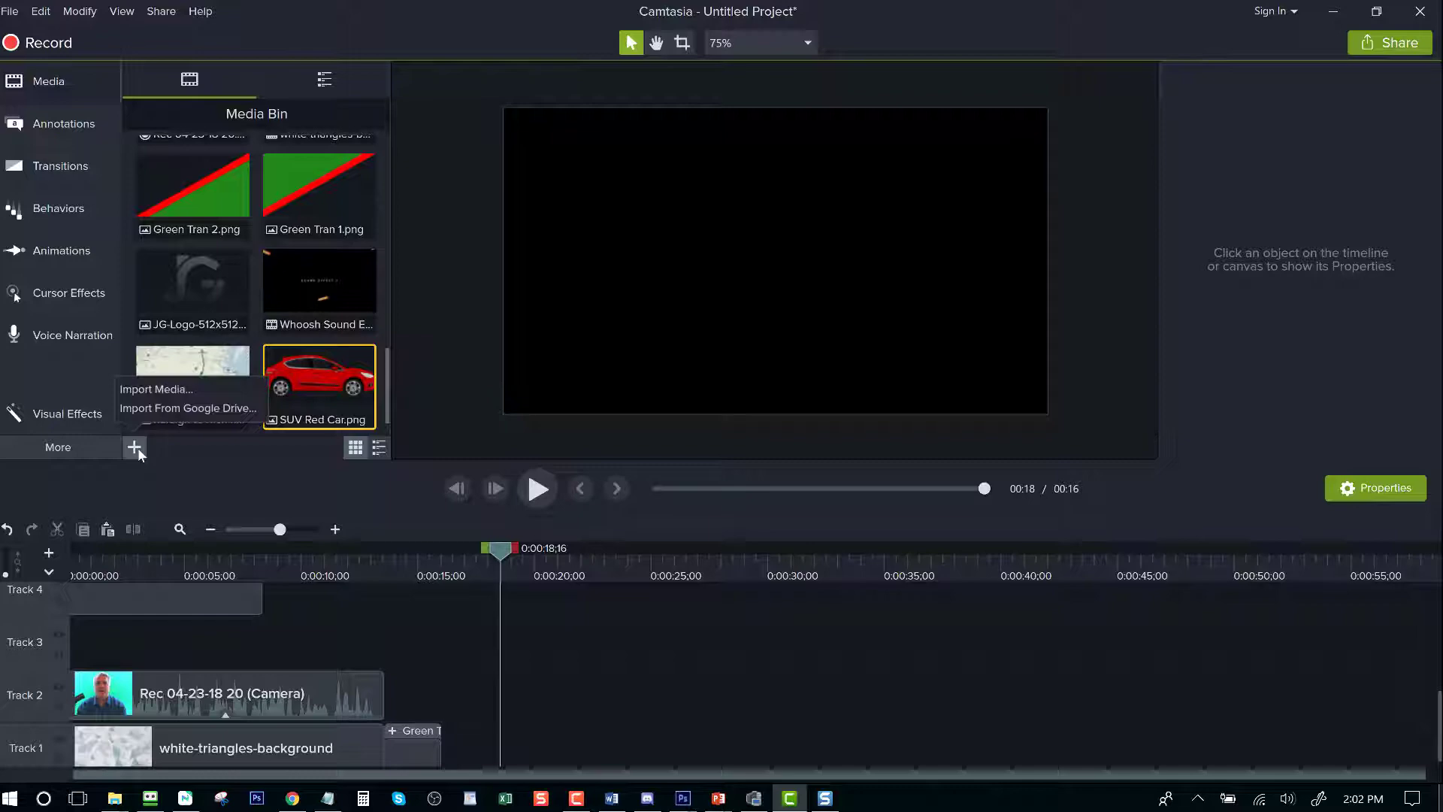
pyautogui.click(154, 390)
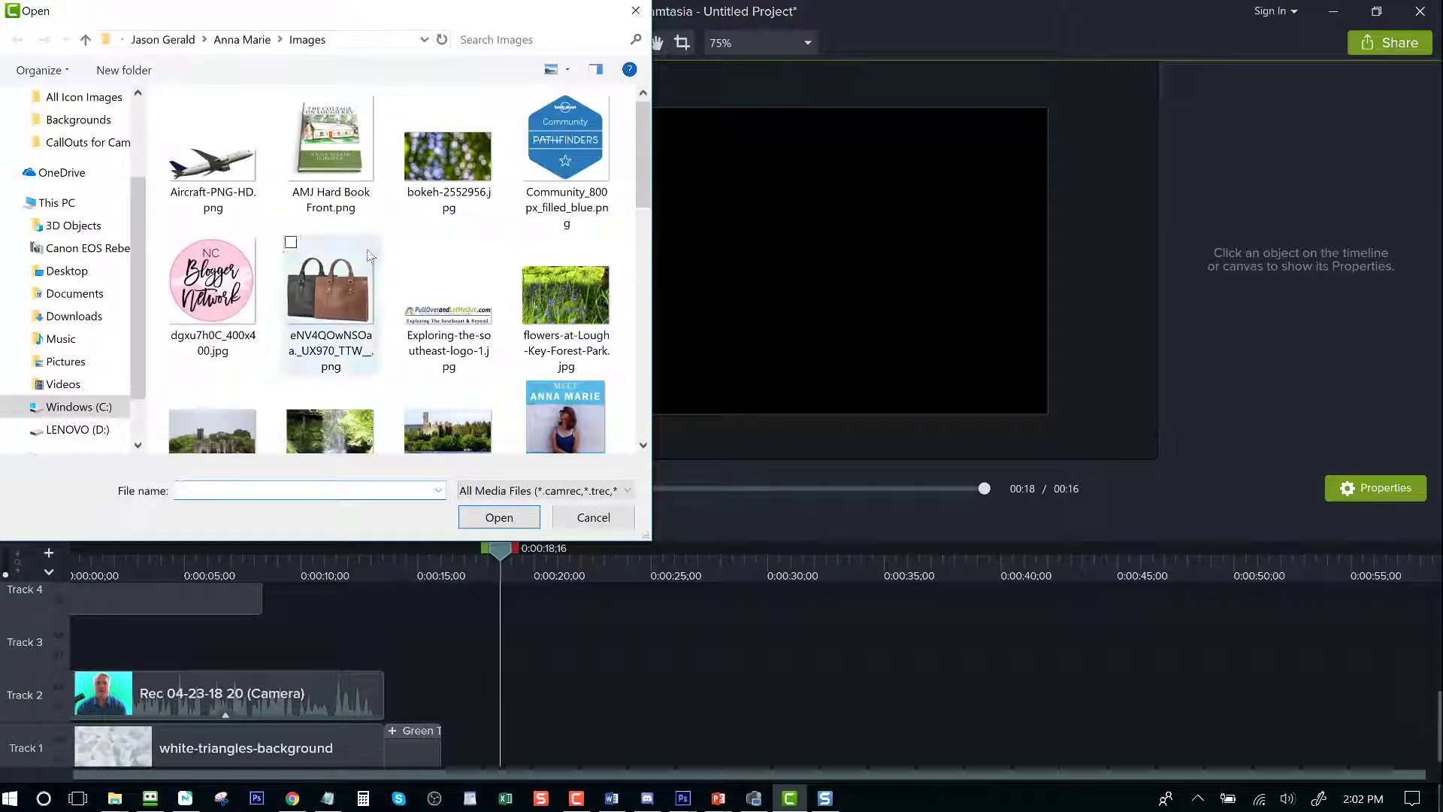
pyautogui.click(242, 40)
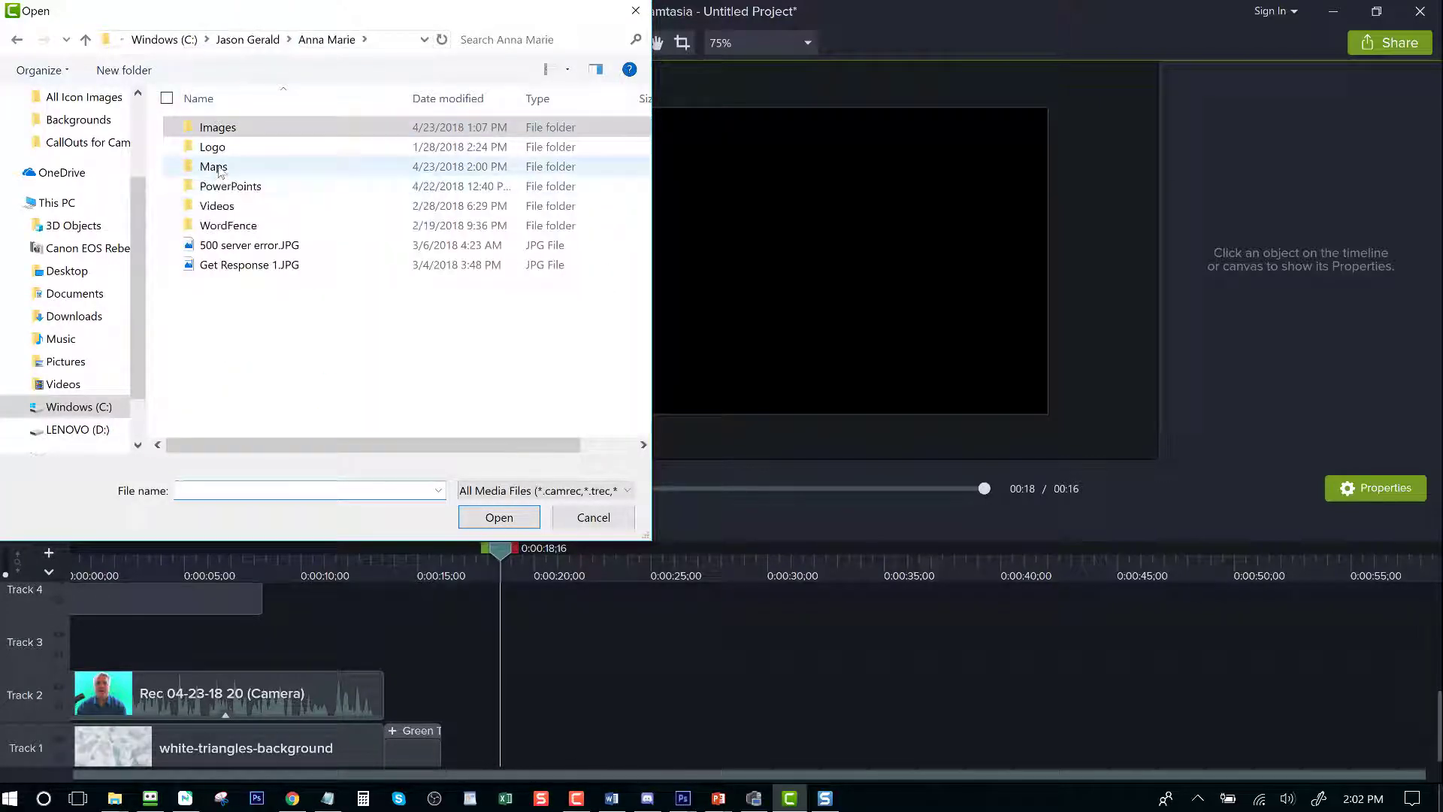
pyautogui.doubleClick(220, 172)
pyautogui.click(218, 286)
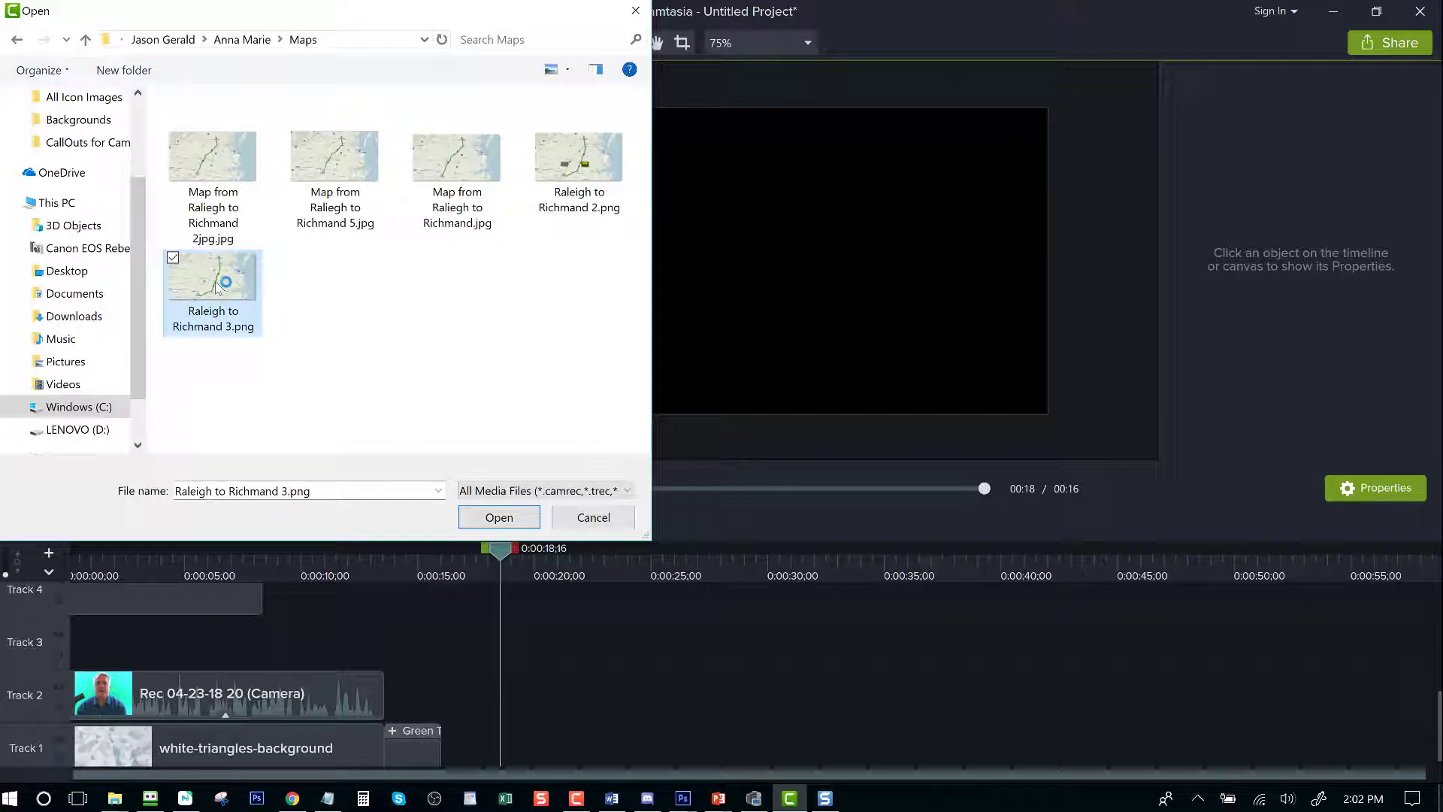
pyautogui.click(340, 192)
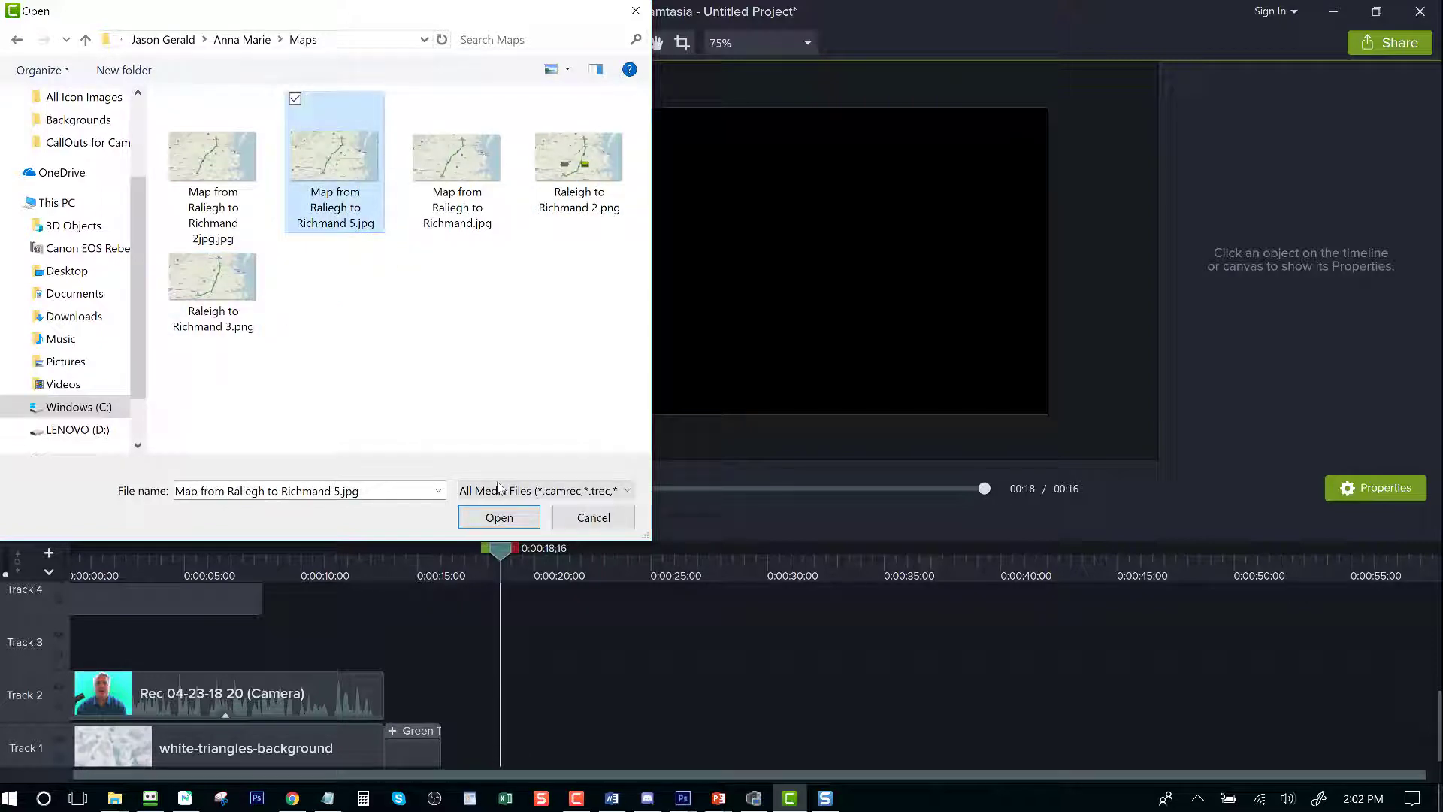
pyautogui.click(522, 517)
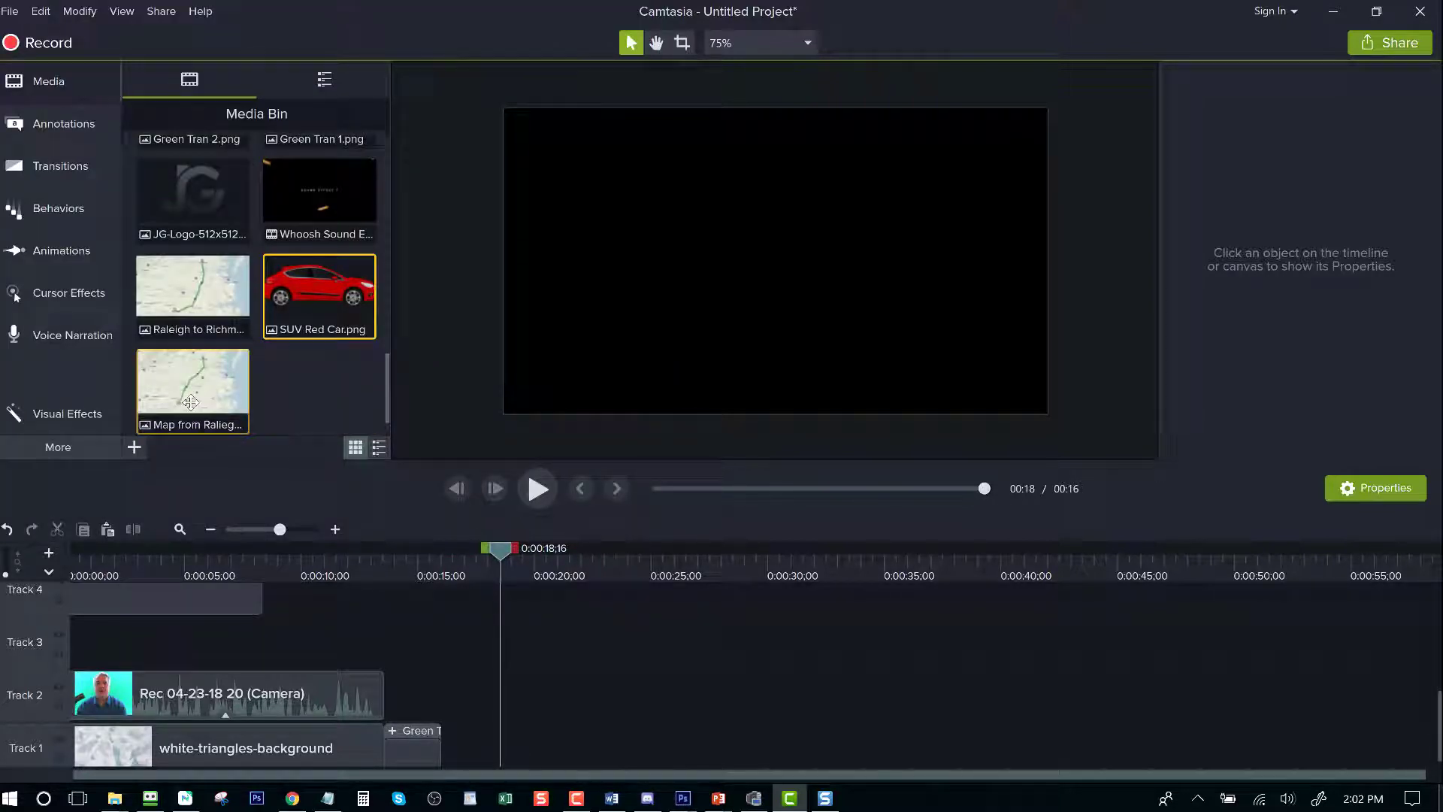
# Step: Add the map to Track 1 at the playhead and lengthen the clip to 00:40
pyautogui.rightClick(191, 402)
pyautogui.click(225, 420)
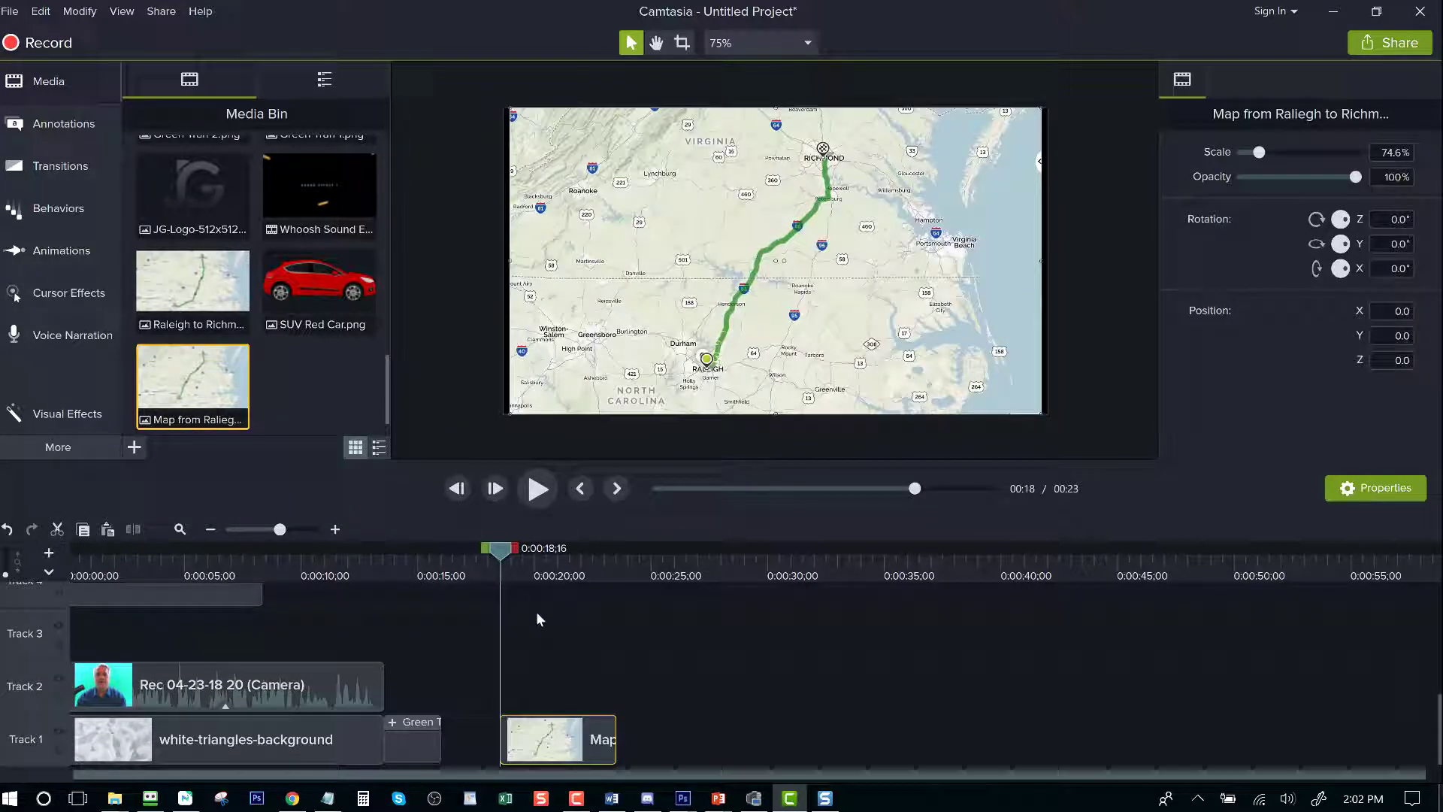
pyautogui.moveTo(615, 744); pyautogui.dragTo(1019, 747)
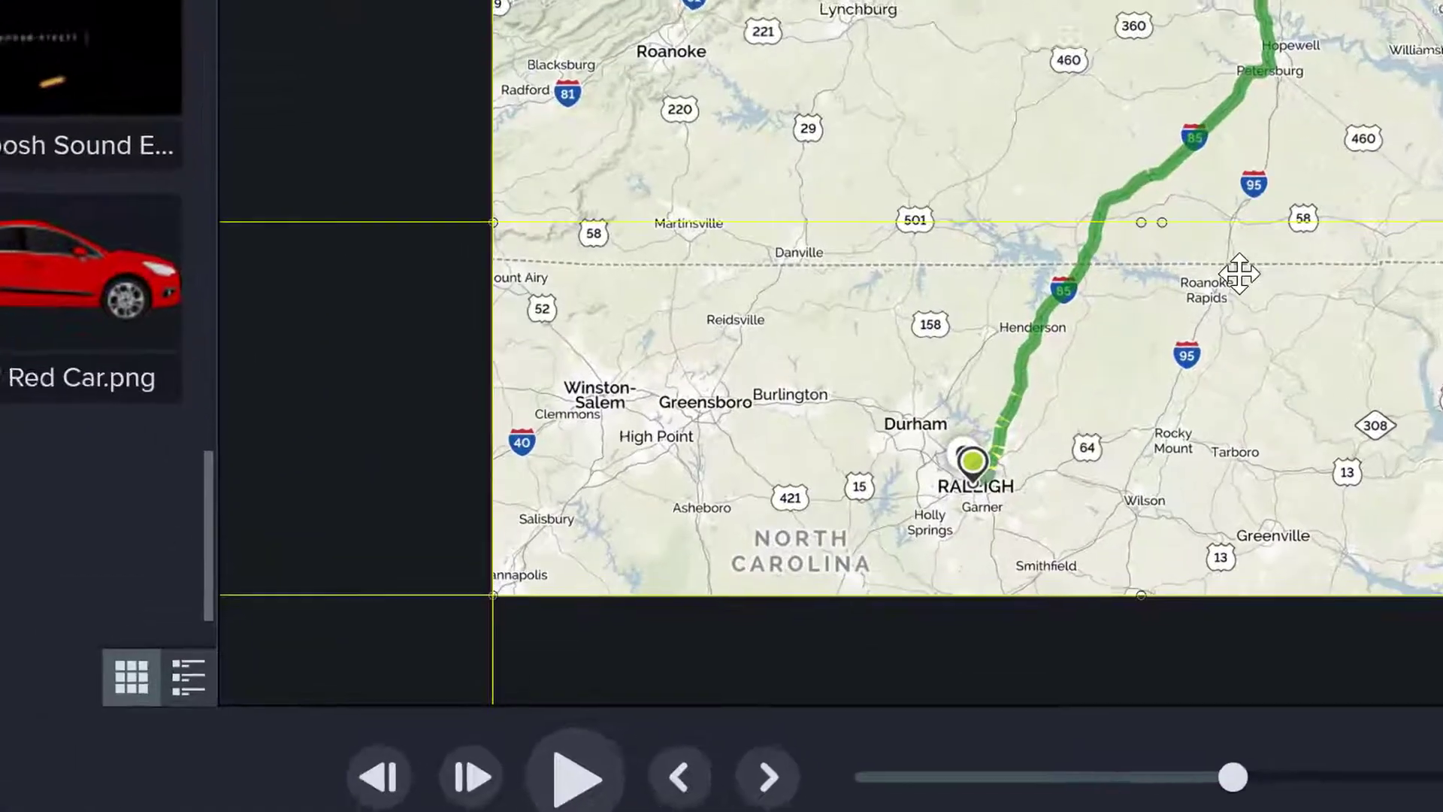
# Step: Center the map on the canvas and enlarge it to 76.3%
pyautogui.moveTo(1267, 261)
pyautogui.mouseDown()
pyautogui.moveTo(1272, 283)
pyautogui.moveTo(1260, 283)
pyautogui.mouseUp()
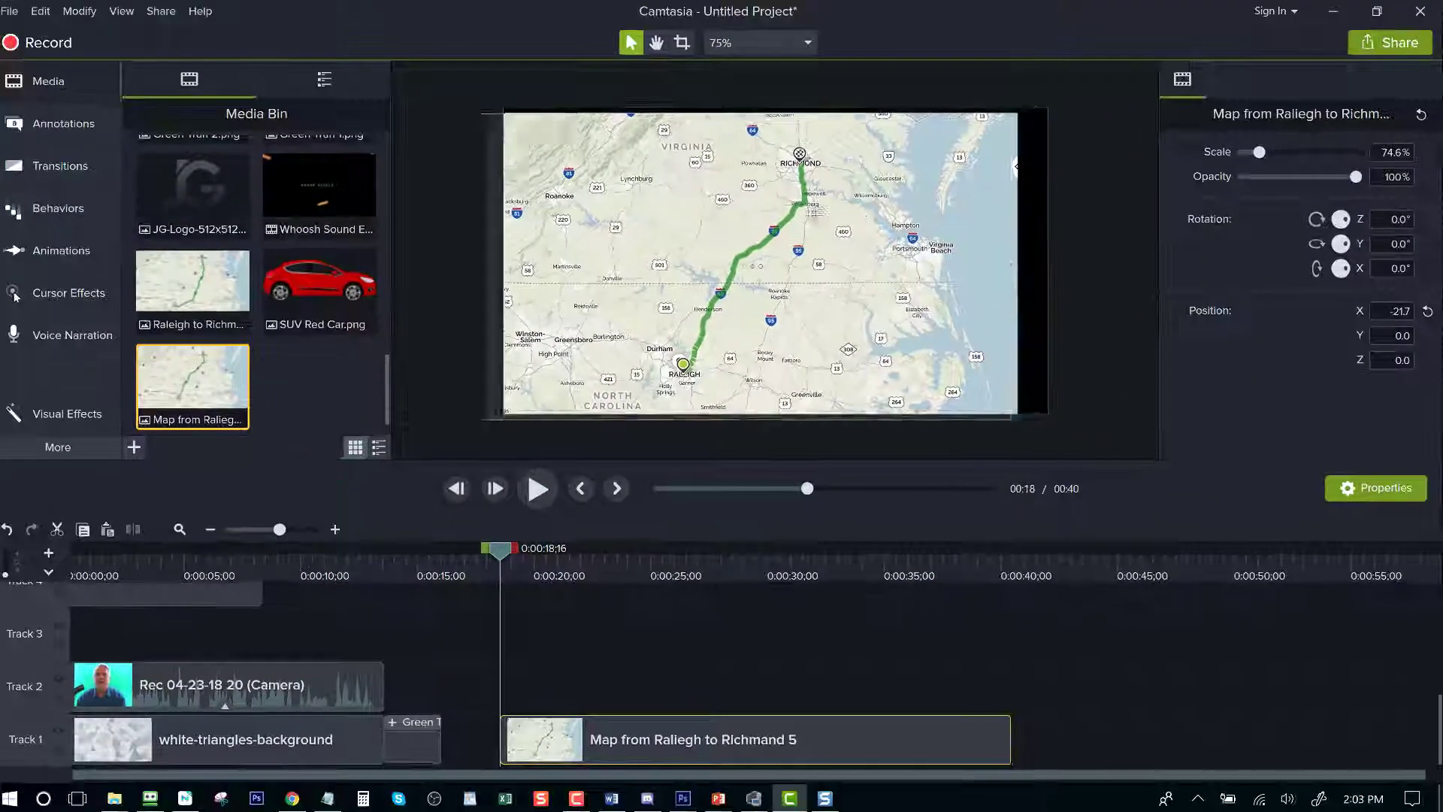
pyautogui.moveTo(782, 271); pyautogui.dragTo(598, 271)
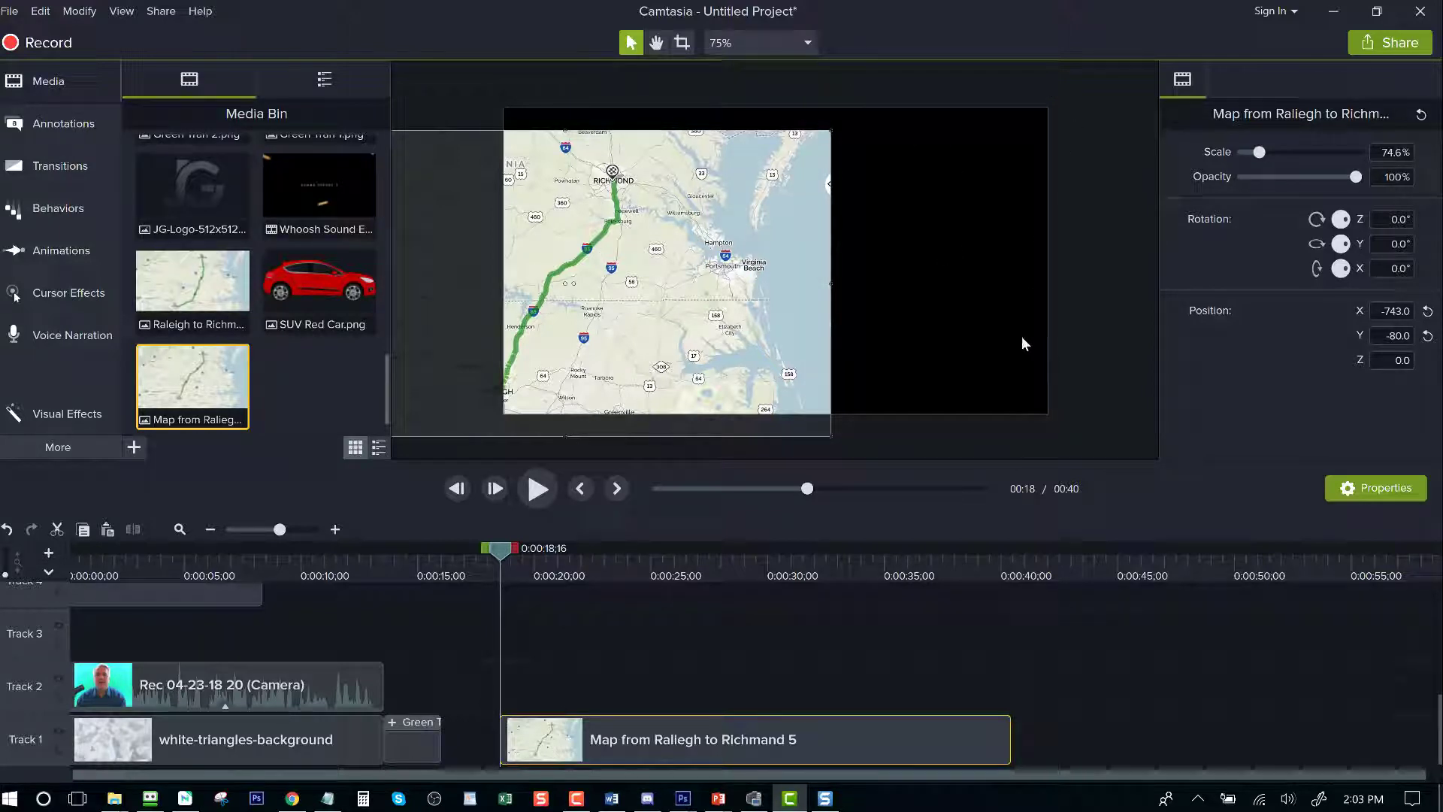
pyautogui.moveTo(678, 302); pyautogui.dragTo(882, 279)
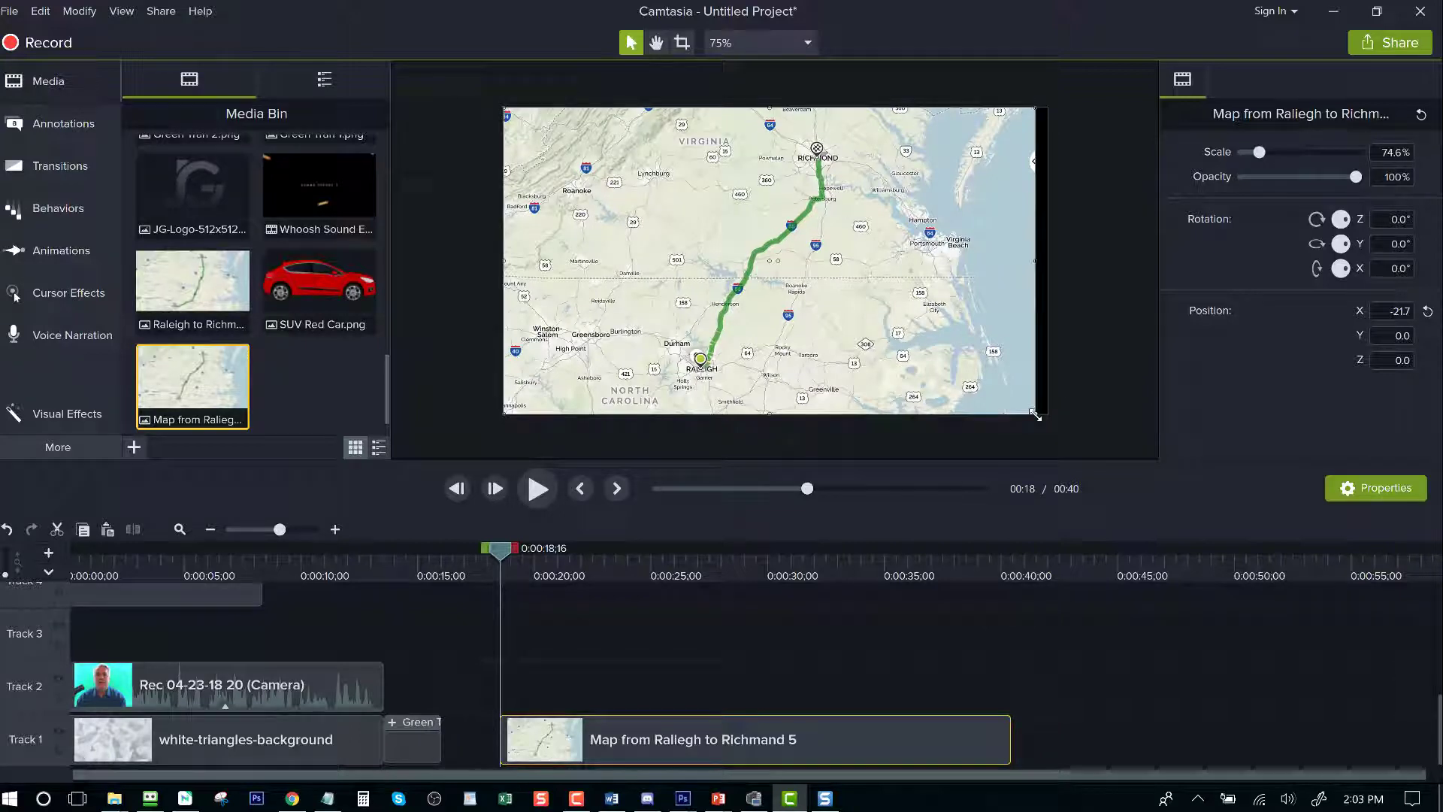
pyautogui.moveTo(1035, 414); pyautogui.dragTo(1047, 420)
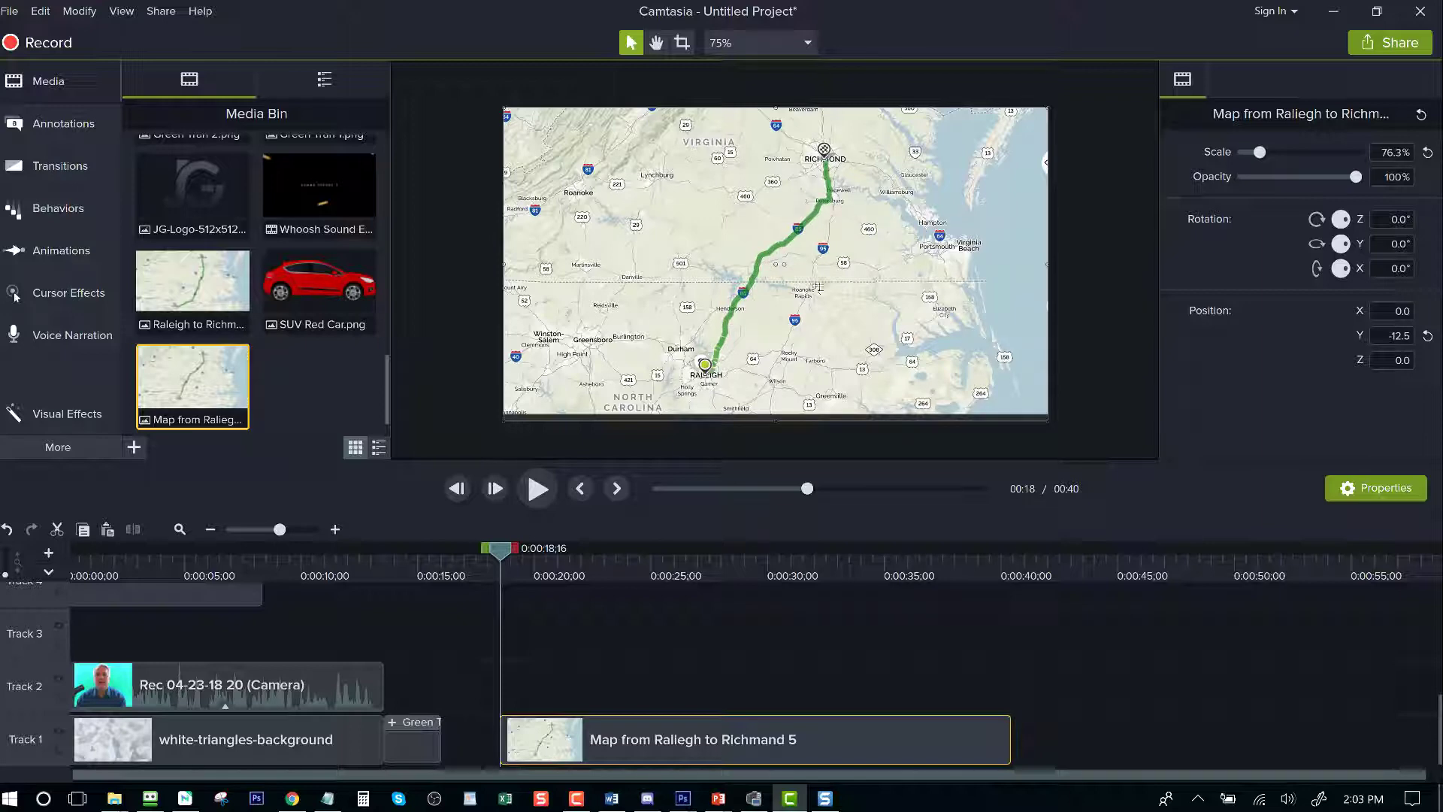
pyautogui.click(1070, 251)
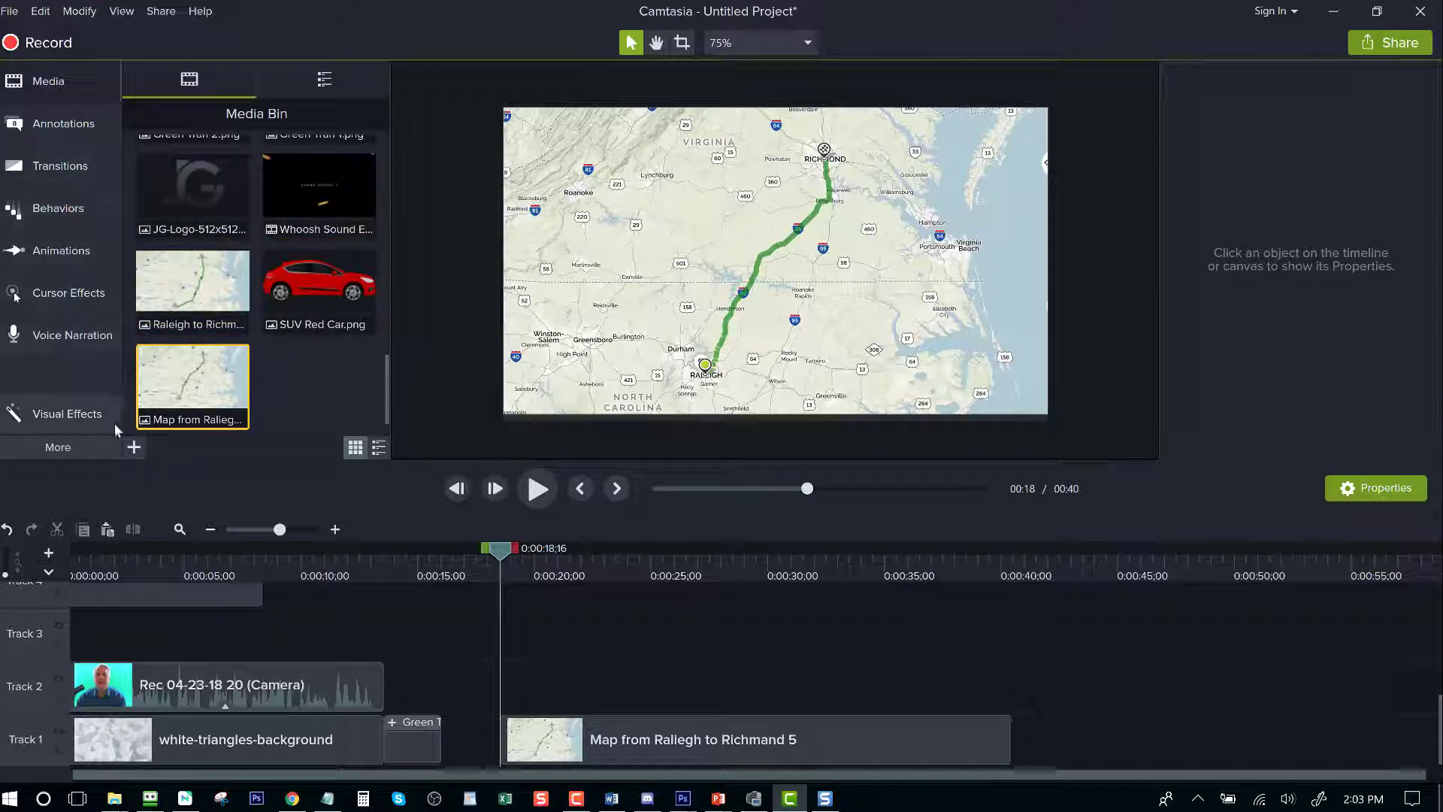
# Step: Import Red SUV.png from the Images folder and add it to the timeline at the playhead
pyautogui.click(133, 446)
pyautogui.click(150, 389)
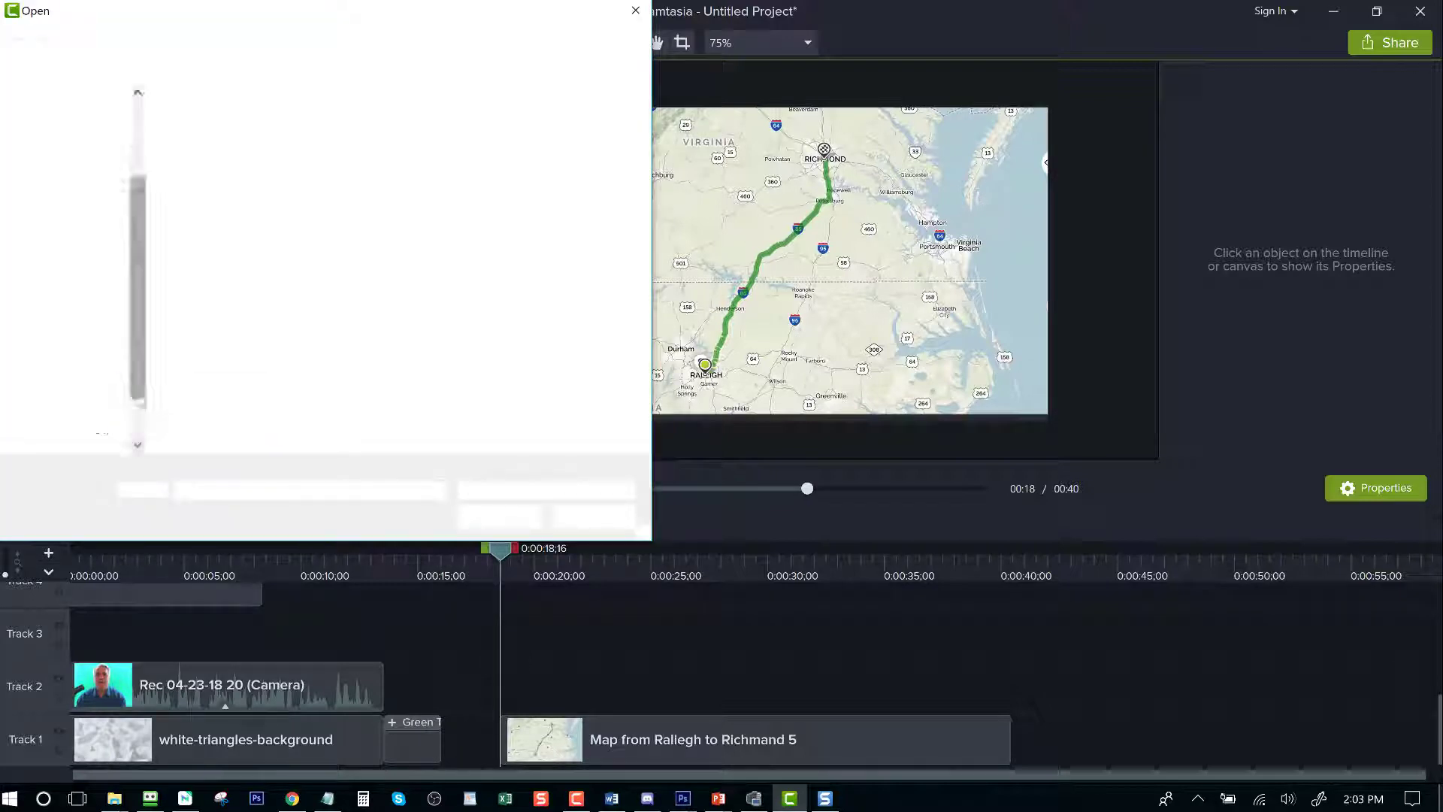
pyautogui.click(243, 41)
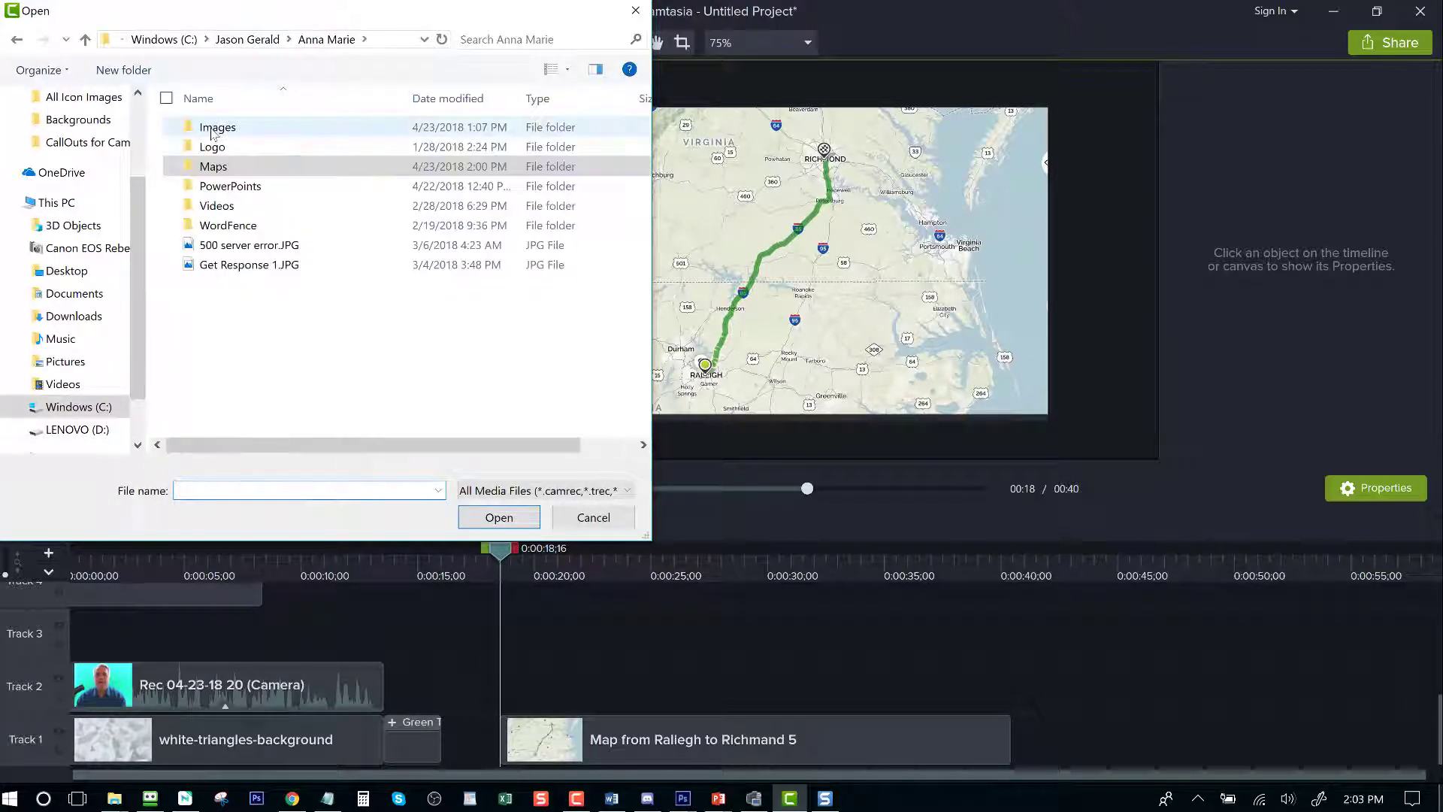
pyautogui.doubleClick(224, 129)
pyautogui.scroll(-5, 454, 289)
pyautogui.click(329, 365)
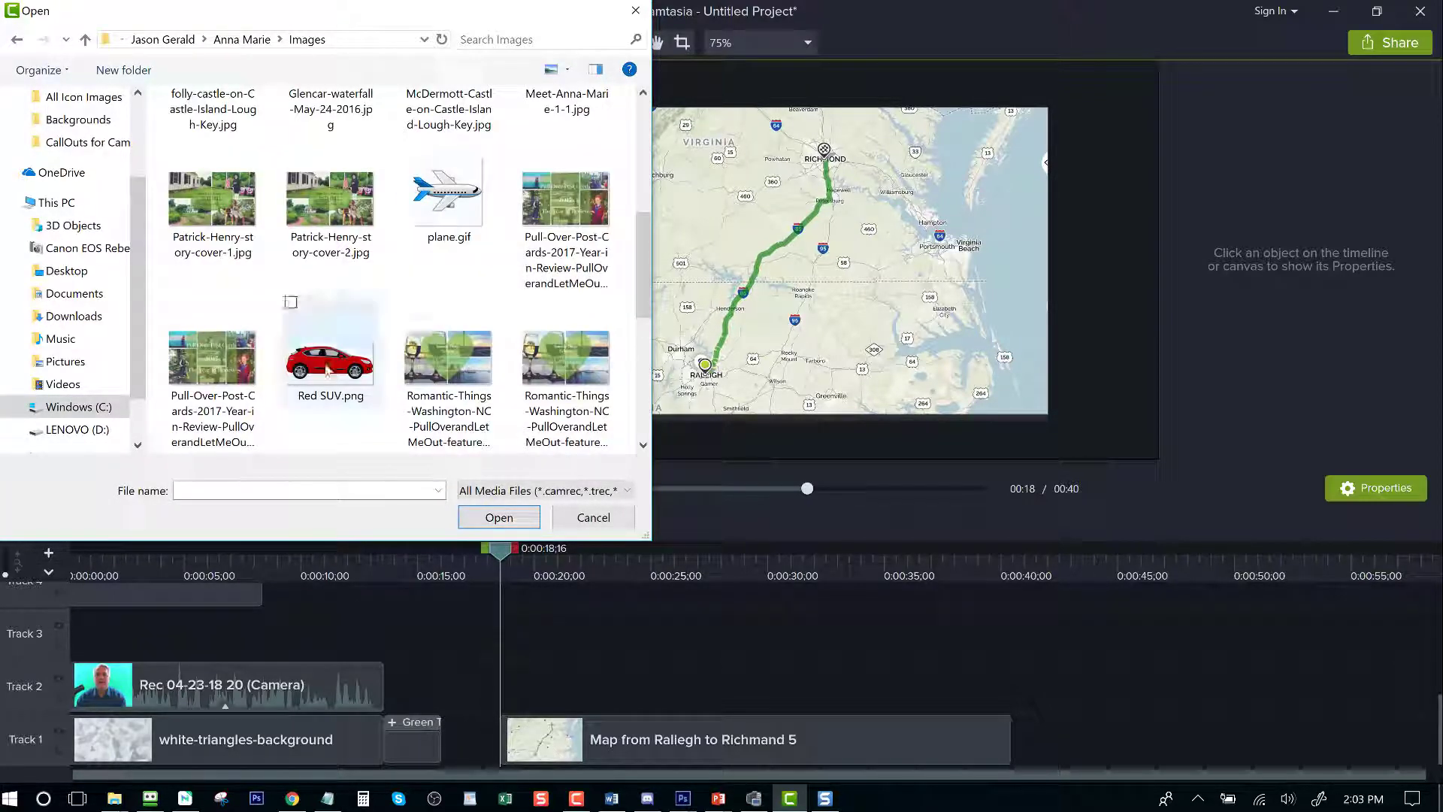
pyautogui.click(500, 517)
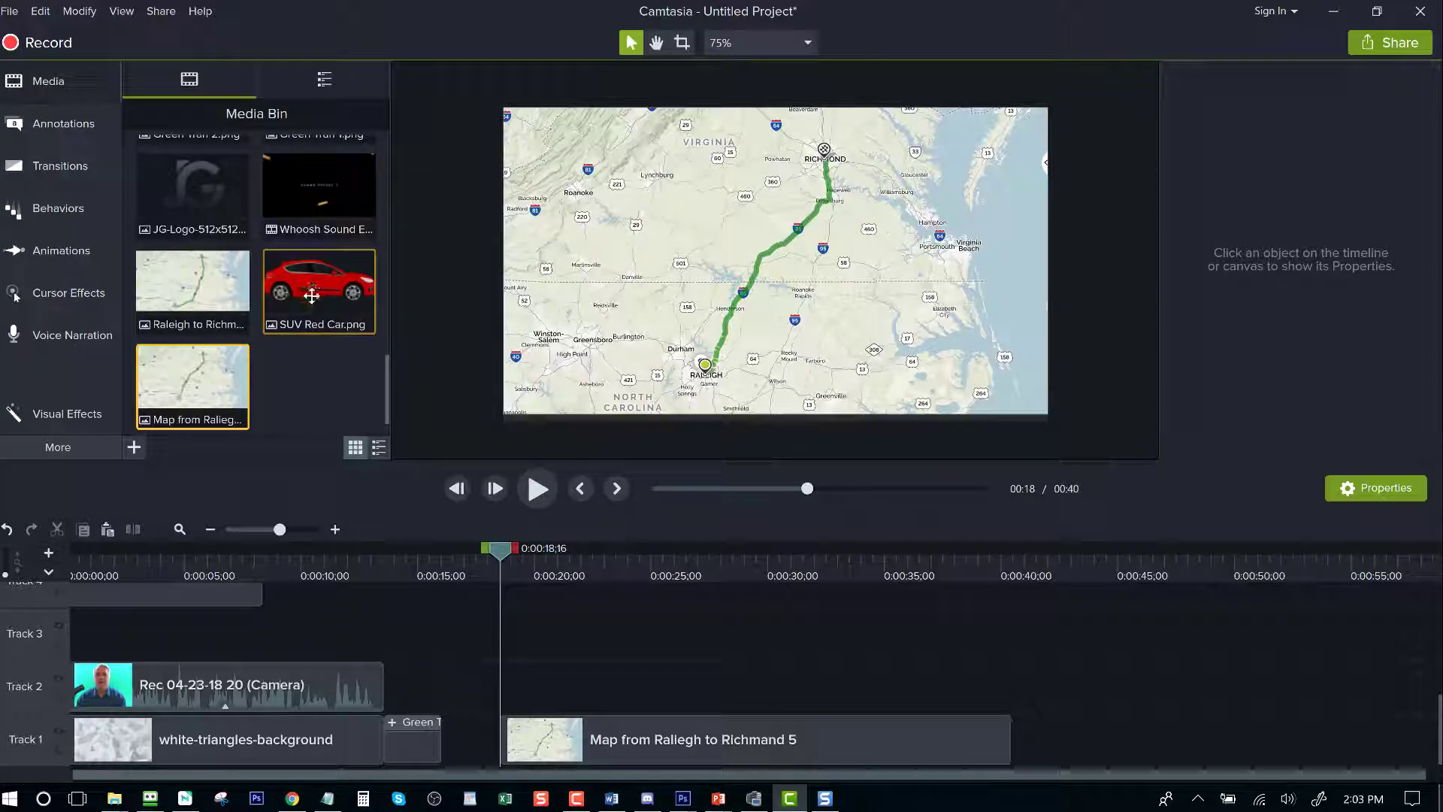
pyautogui.rightClick(304, 293)
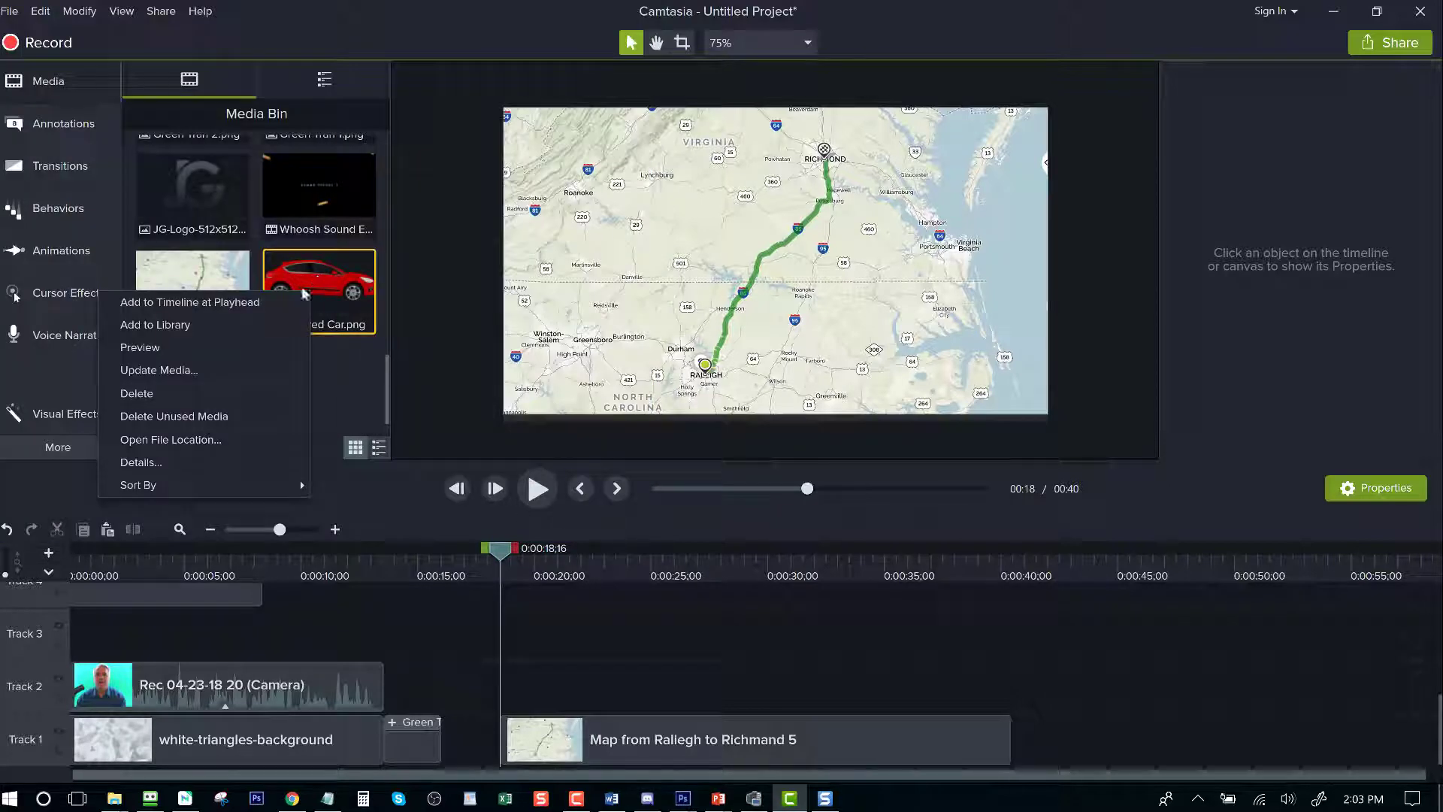
pyautogui.click(233, 302)
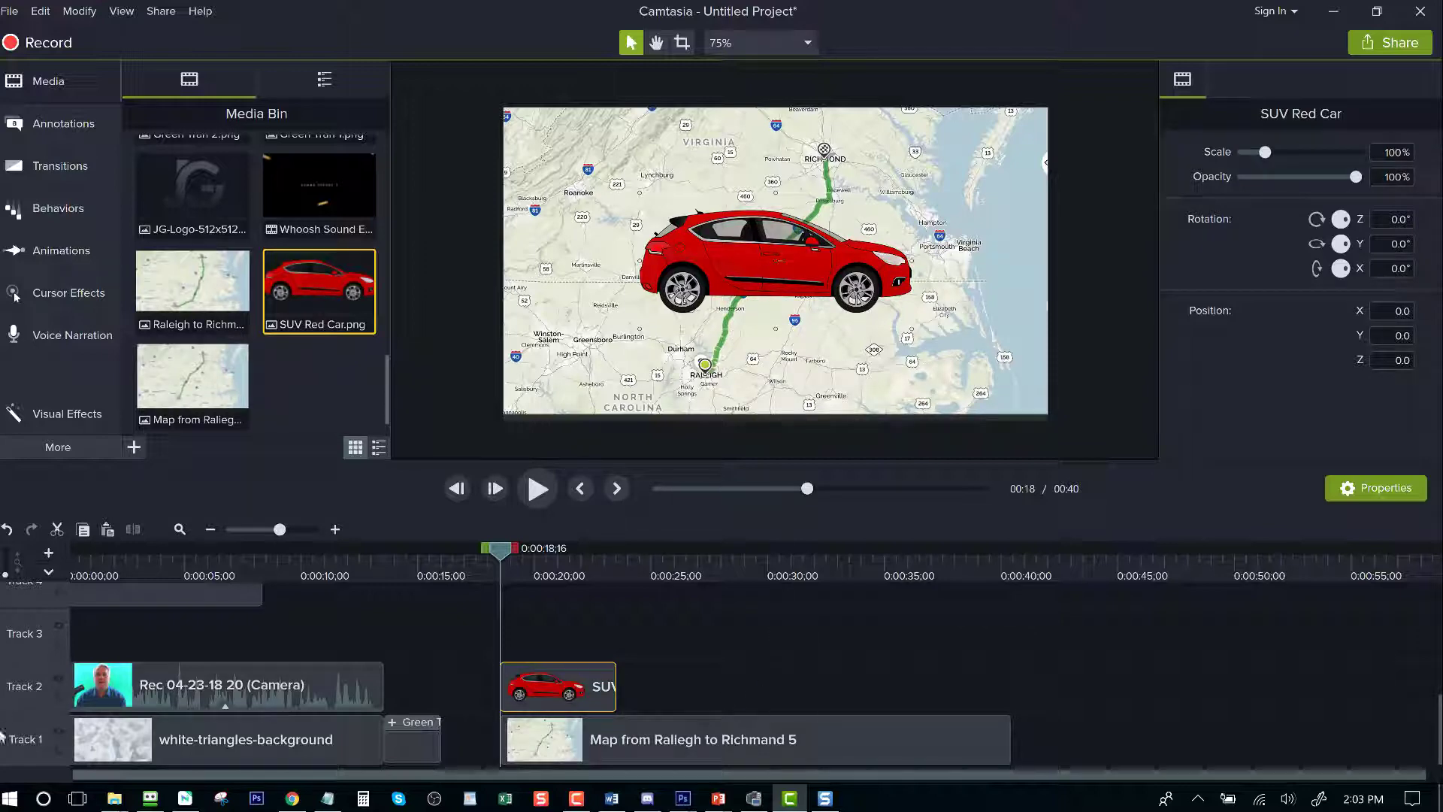
# Step: Move the map clip up to Track 3 and back down beneath the car clip
pyautogui.click(577, 744)
pyautogui.moveTo(576, 643); pyautogui.dragTo(577, 639)
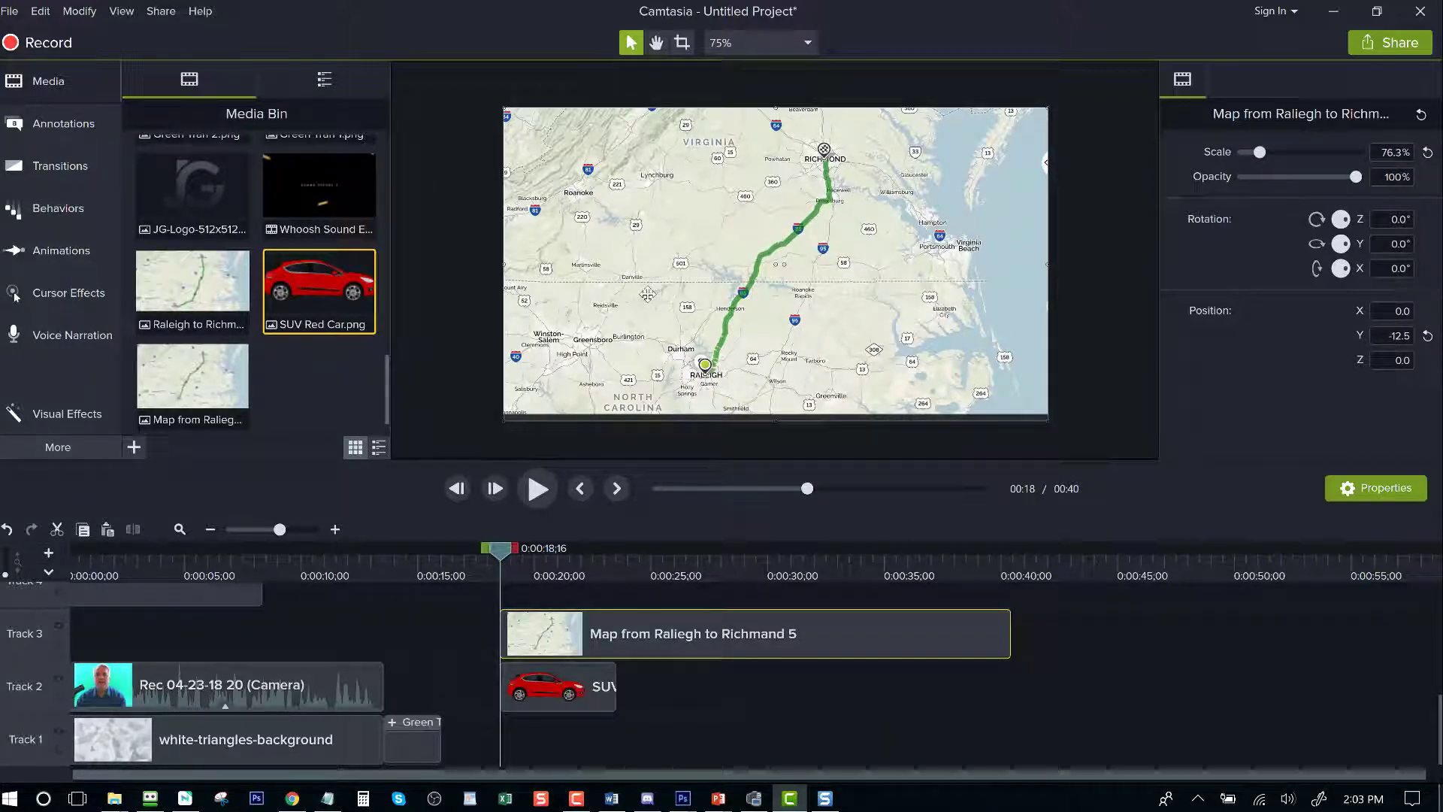
pyautogui.moveTo(654, 634); pyautogui.dragTo(628, 748)
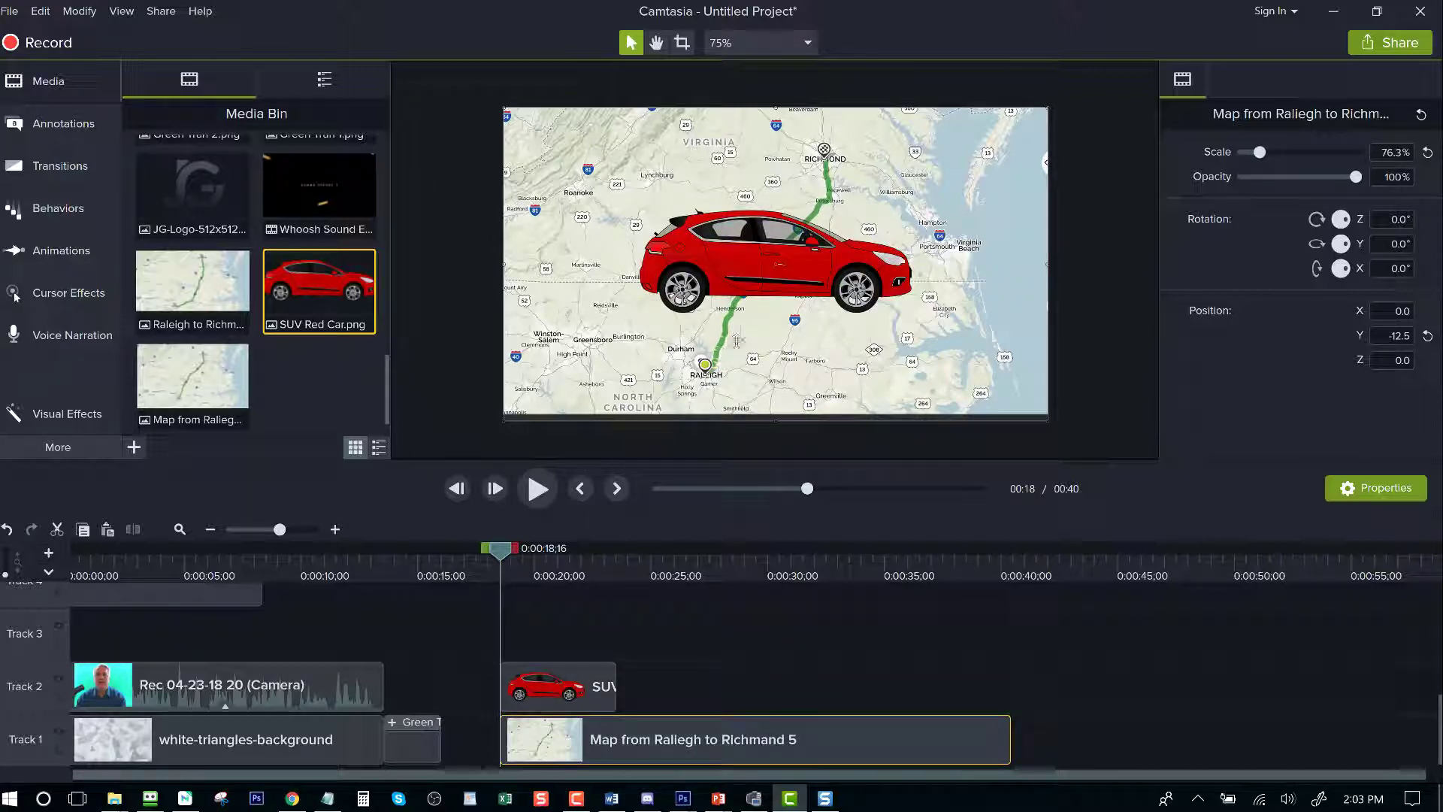
# Step: Extend the SUV Red Car clip so it ends with the map clip
pyautogui.click(558, 676)
pyautogui.click(557, 676)
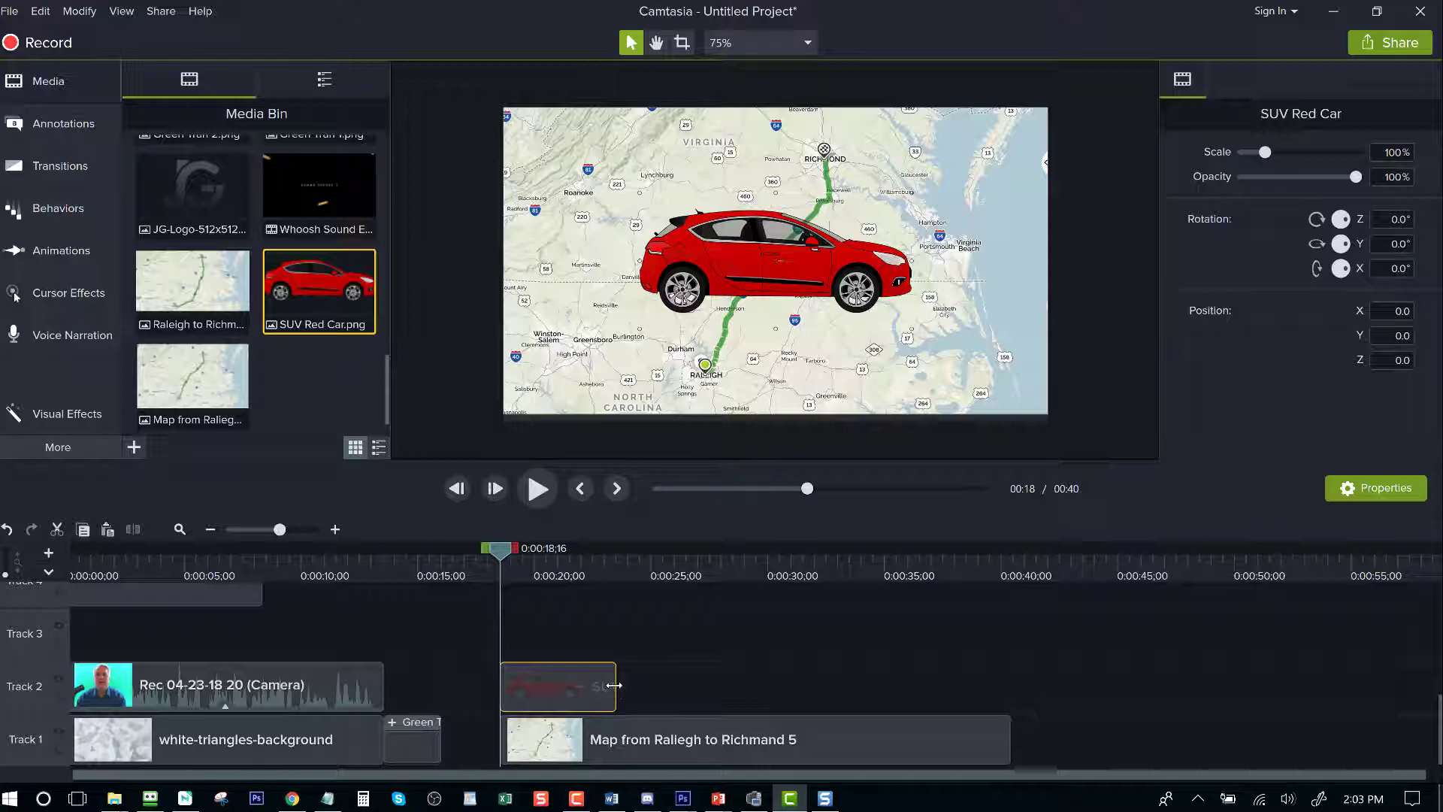
pyautogui.moveTo(615, 686); pyautogui.dragTo(1011, 699)
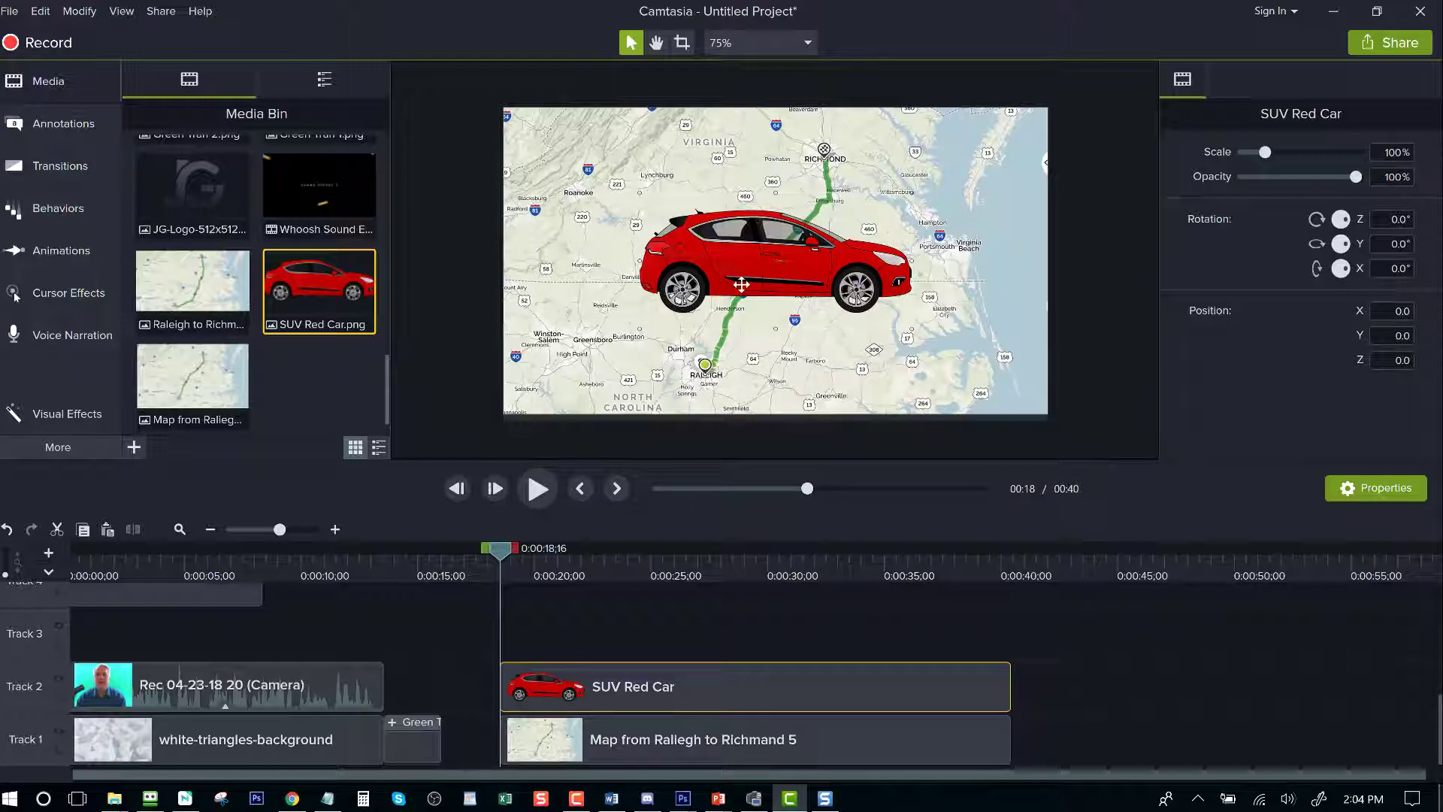
# Step: Shrink the car to 50.4% and place it at the map's lower left near Raleigh
pyautogui.moveTo(739, 281); pyautogui.dragTo(675, 317)
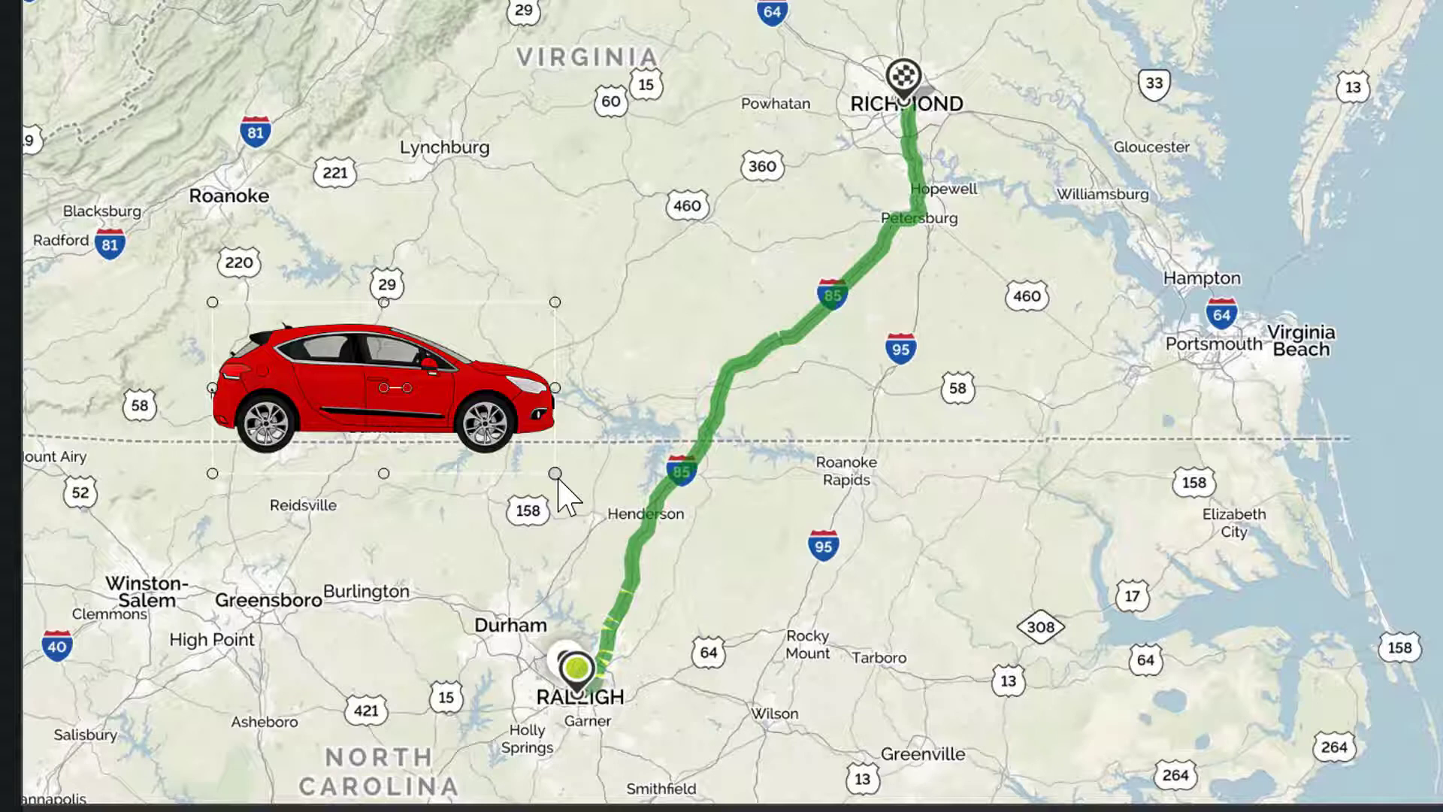
pyautogui.moveTo(555, 473); pyautogui.dragTo(589, 490)
pyautogui.moveTo(394, 435); pyautogui.dragTo(398, 772)
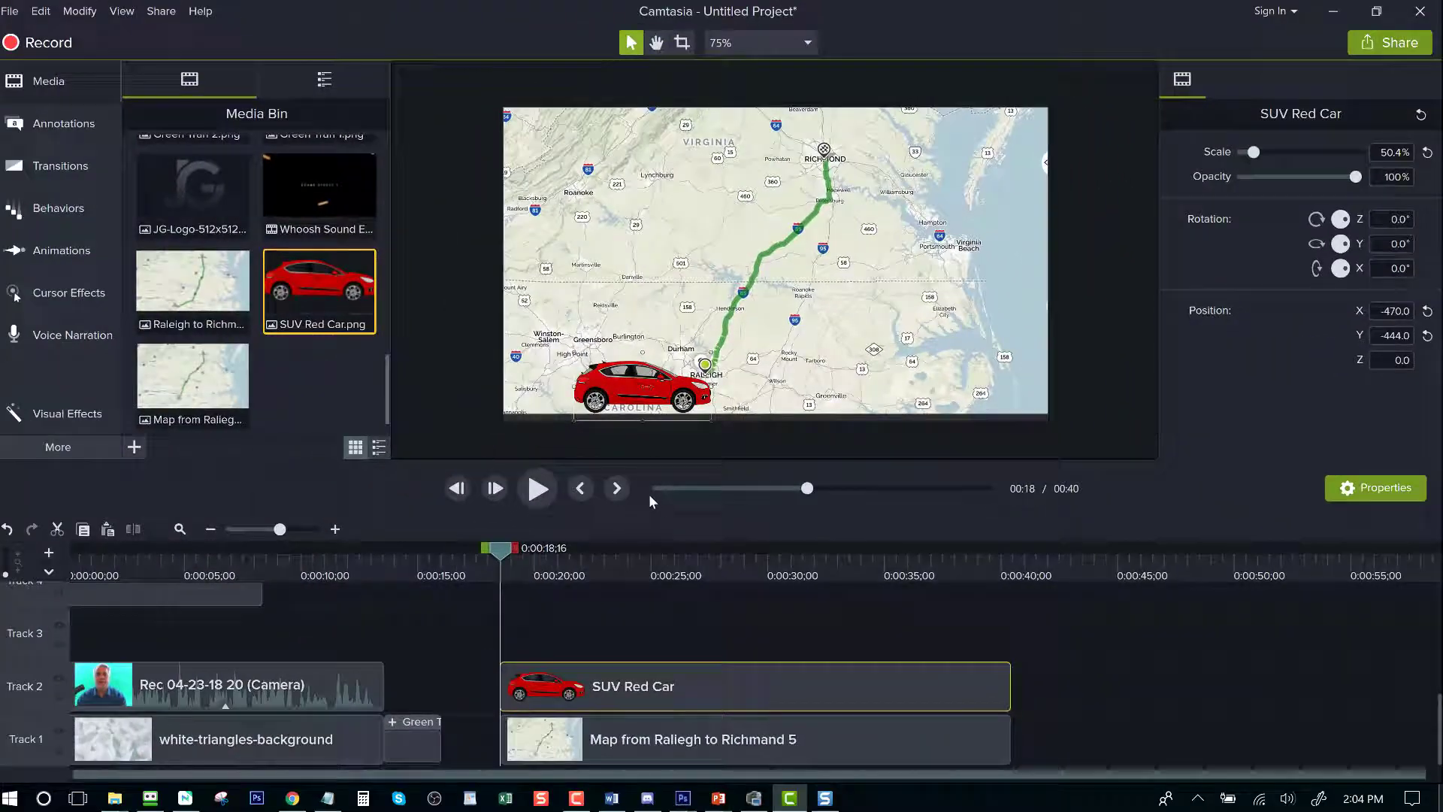
# Step: Add a Custom animation to the car clip that tilts the car up the route
pyautogui.click(65, 251)
pyautogui.moveTo(182, 141); pyautogui.dragTo(513, 684)
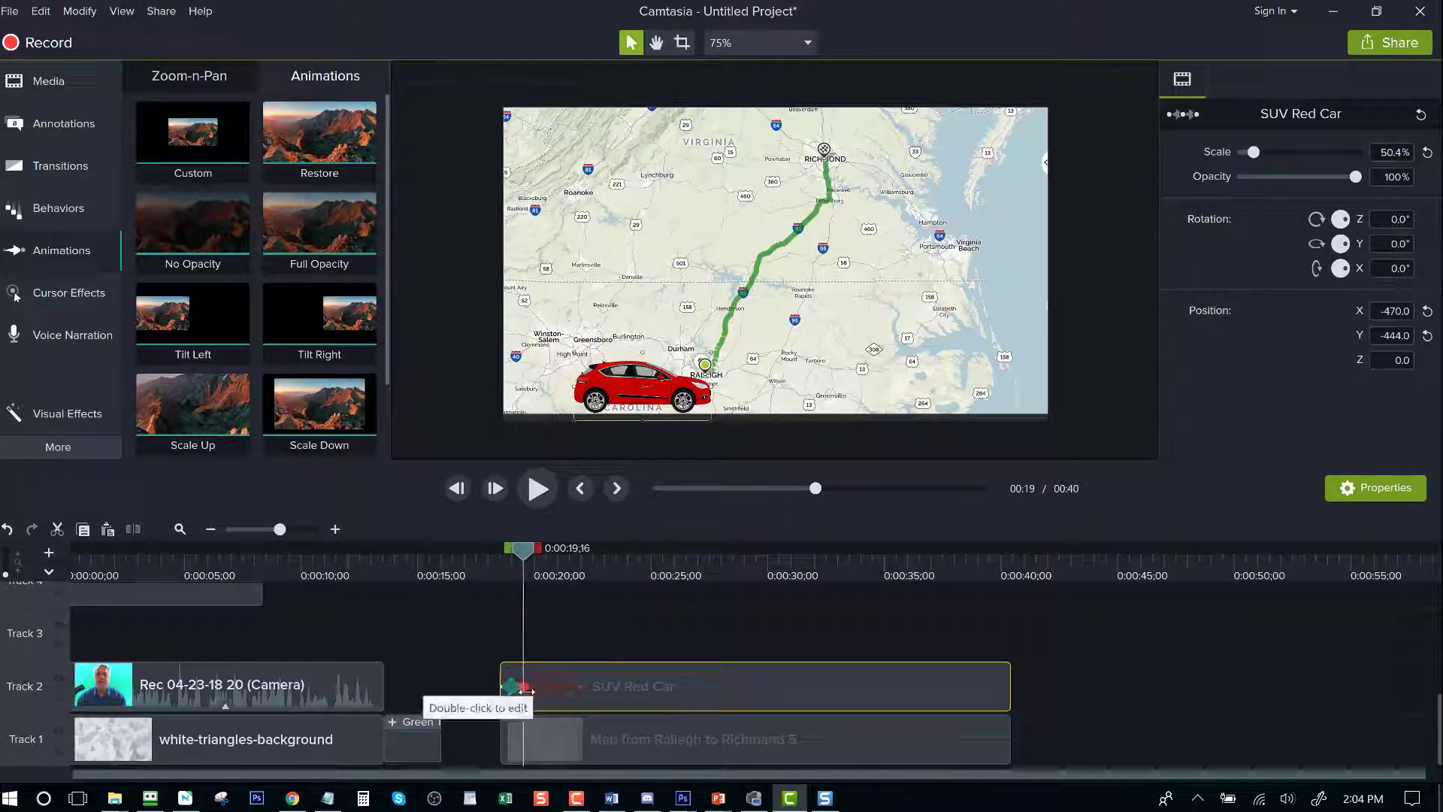
pyautogui.click(524, 554)
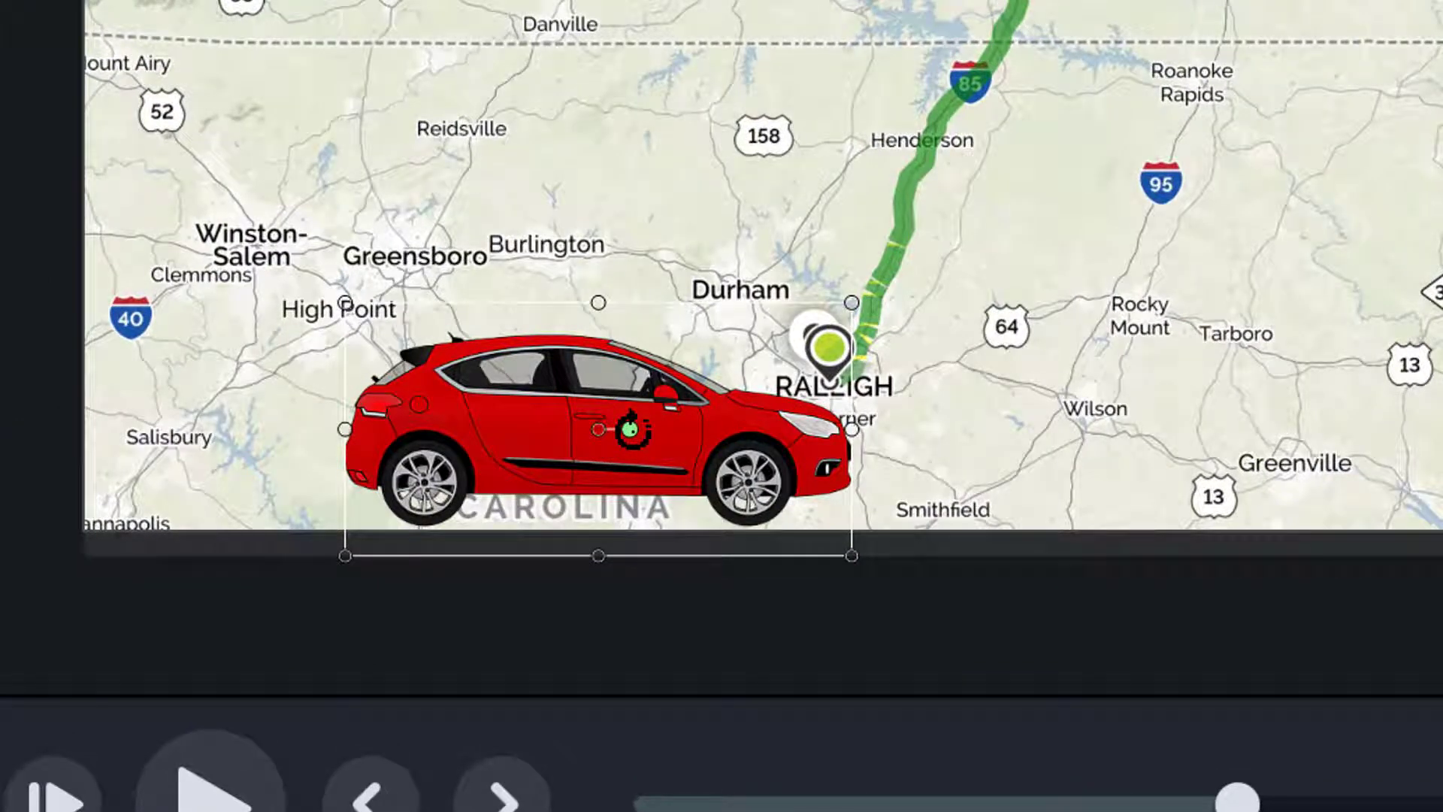
pyautogui.moveTo(630, 430); pyautogui.dragTo(681, 359)
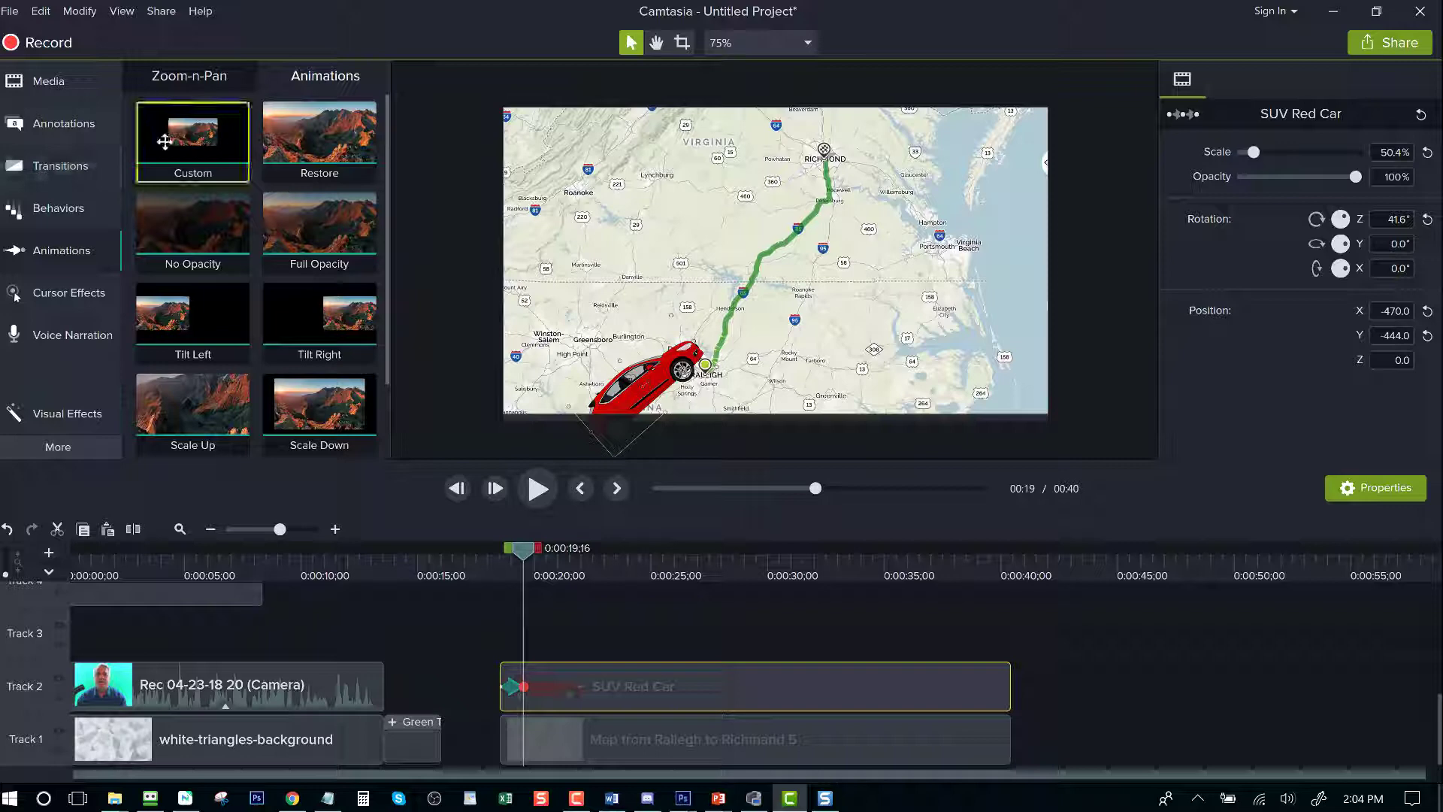
# Step: Add a second Custom animation moving the car up along the green route
pyautogui.moveTo(156, 155); pyautogui.dragTo(579, 670)
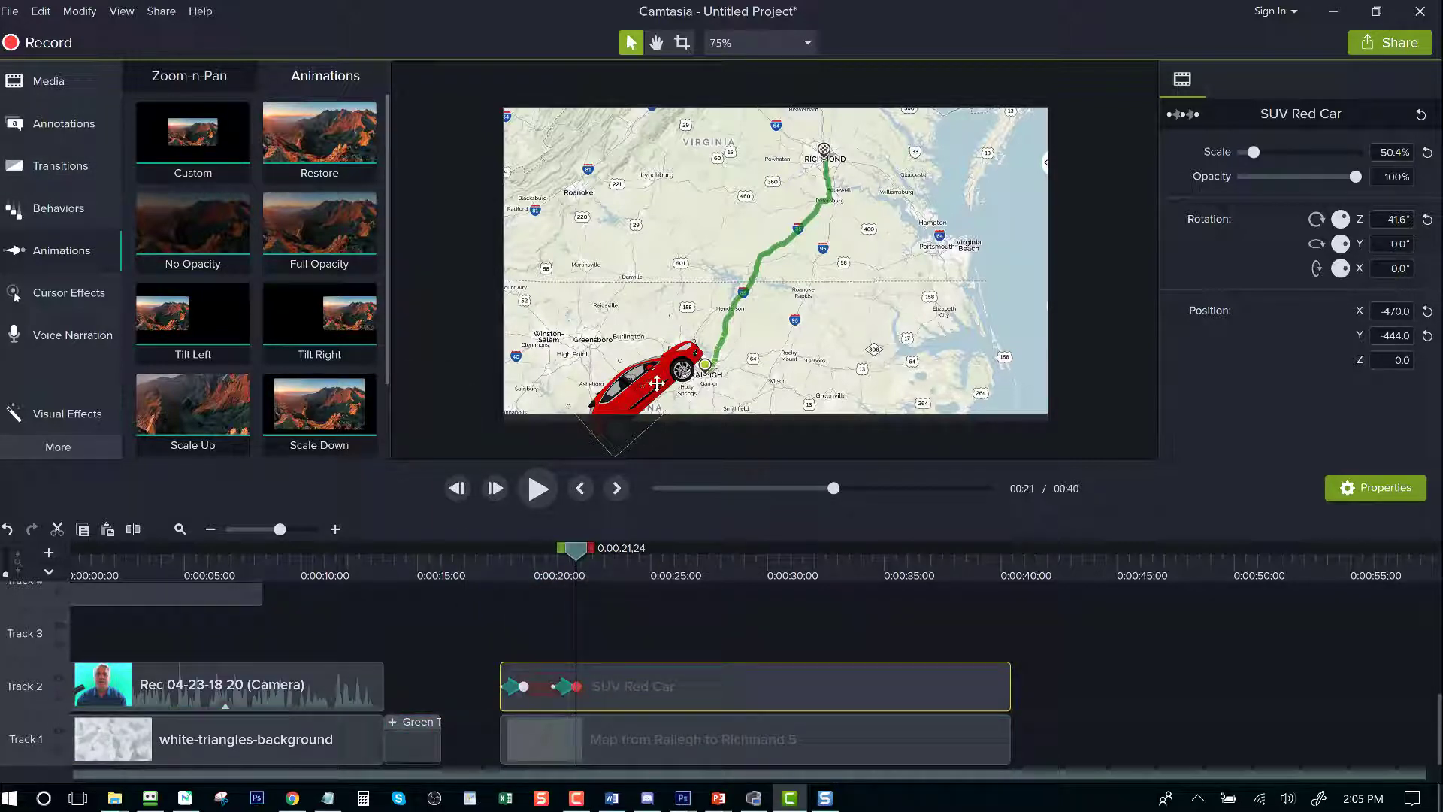
pyautogui.moveTo(657, 384); pyautogui.dragTo(735, 281)
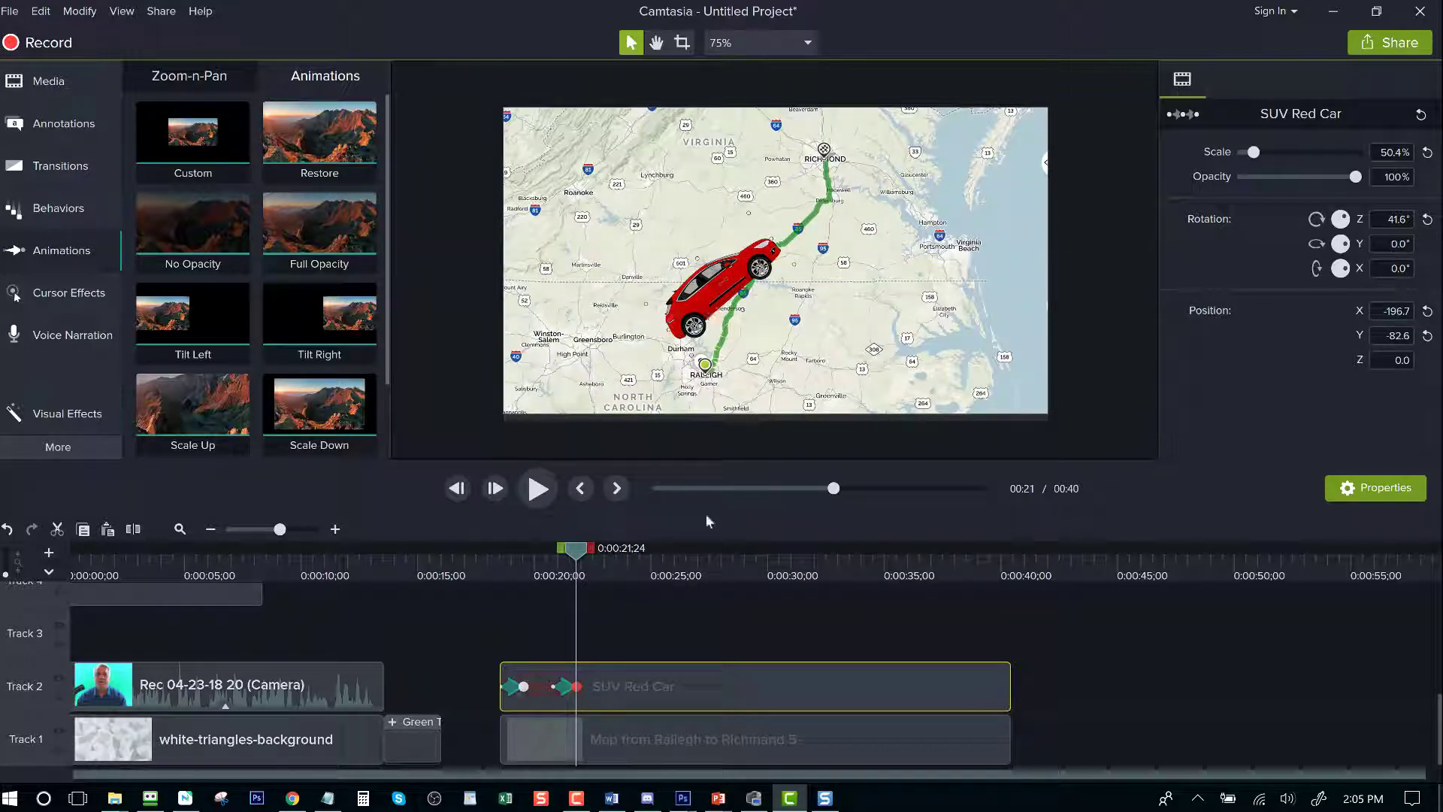
pyautogui.moveTo(581, 569); pyautogui.dragTo(596, 558)
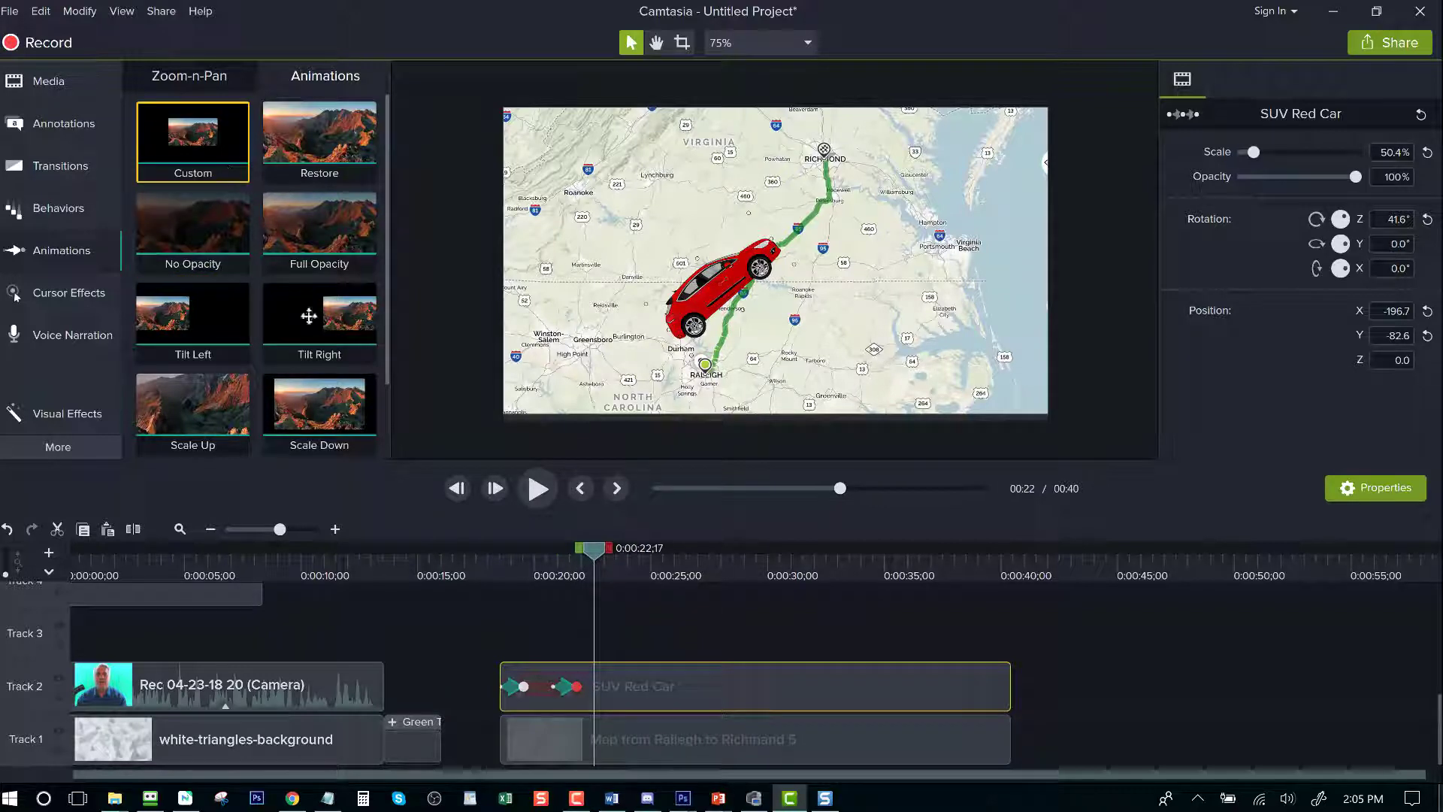
# Step: Add a third Custom animation at 0:23 leveling the car at X -347.3, Y 0
pyautogui.moveTo(193, 141); pyautogui.dragTo(609, 698)
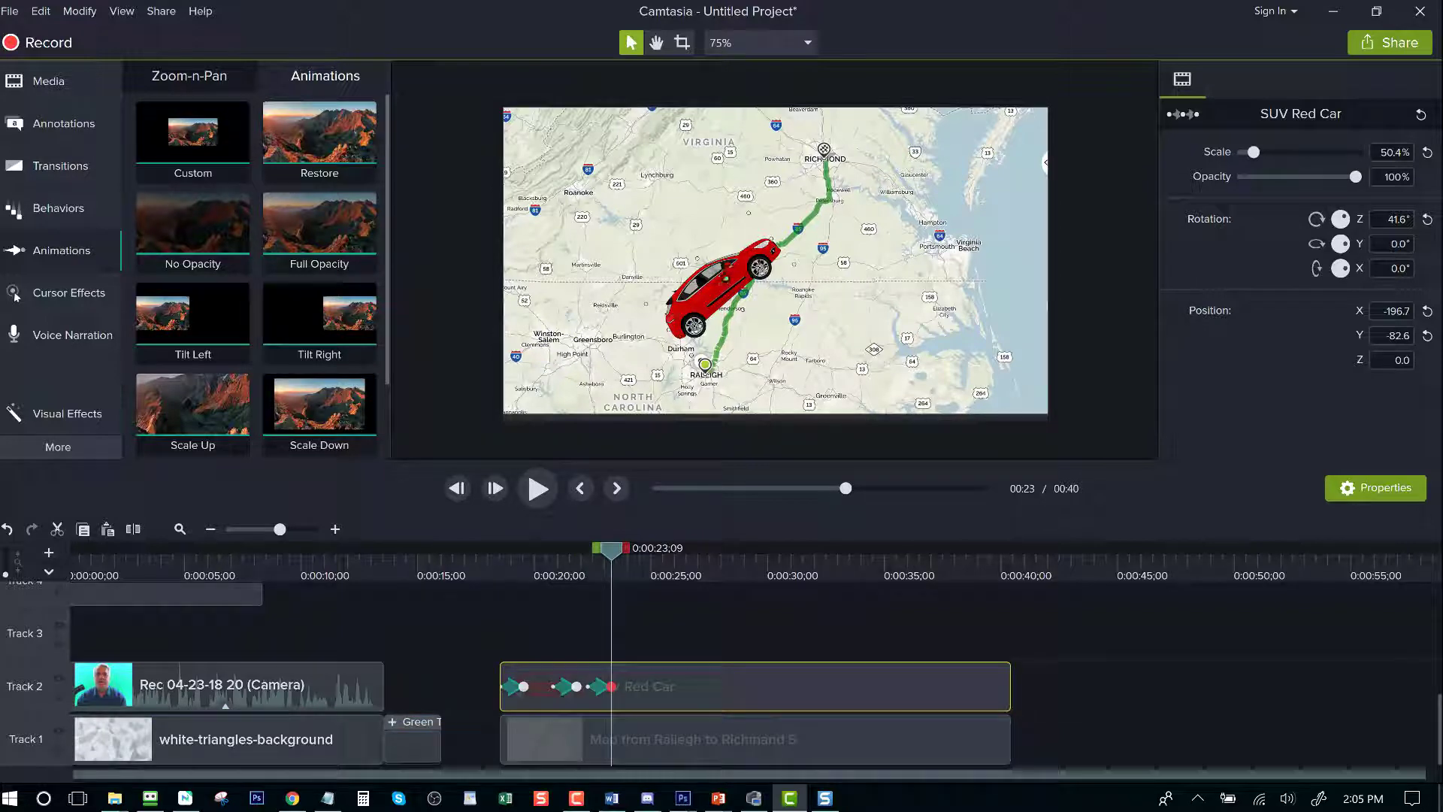
pyautogui.moveTo(1403, 219); pyautogui.dragTo(1392, 219)
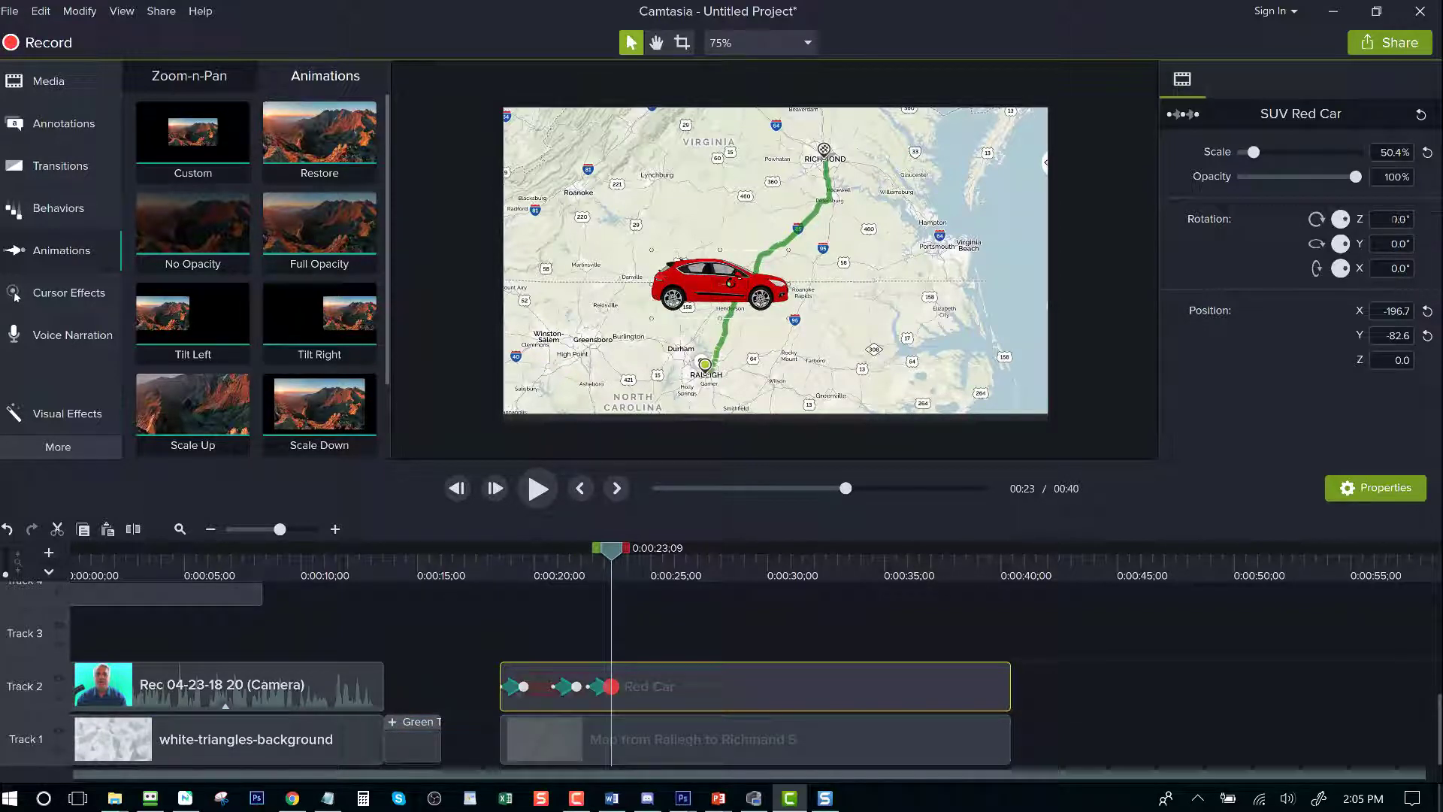
pyautogui.moveTo(729, 291); pyautogui.dragTo(687, 266)
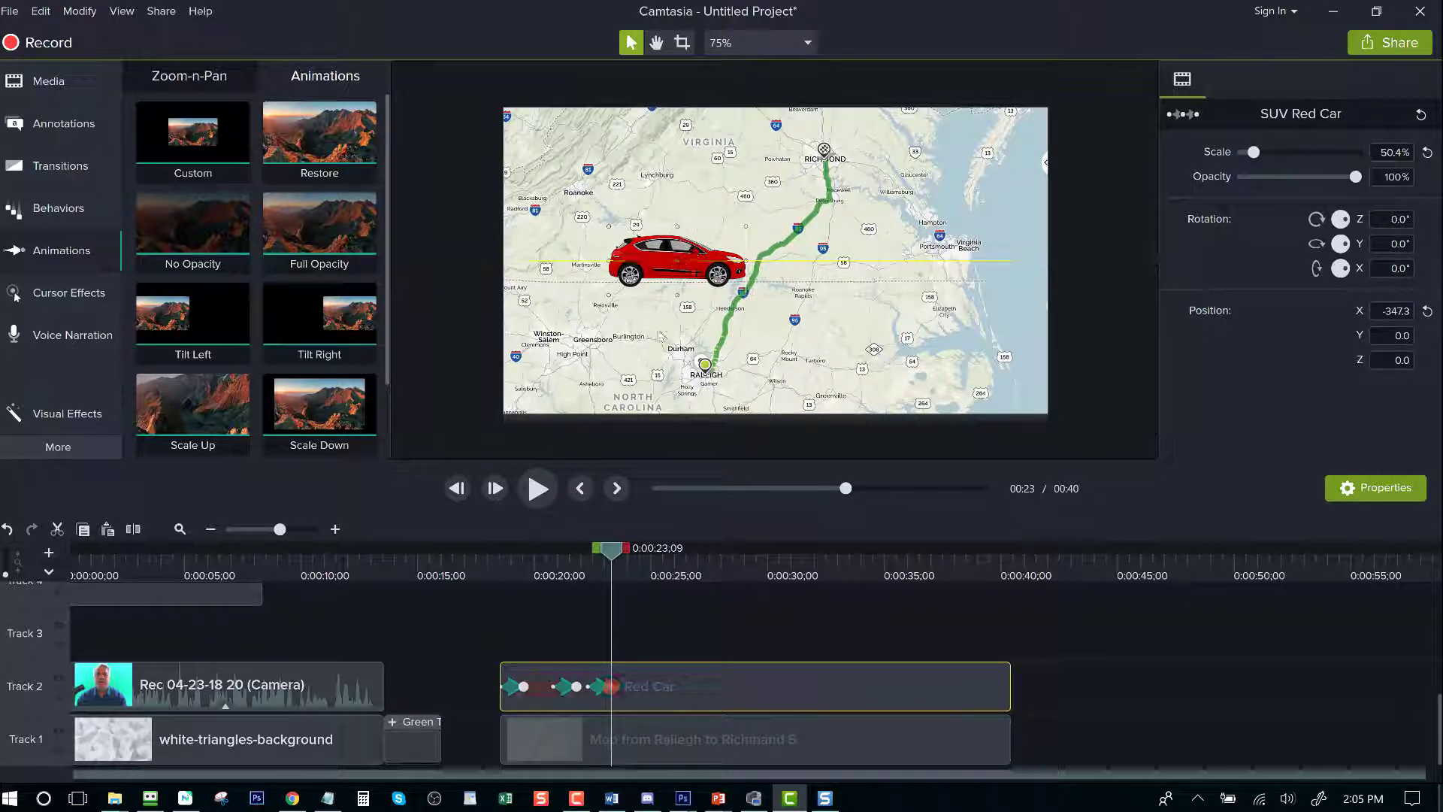
pyautogui.click(555, 686)
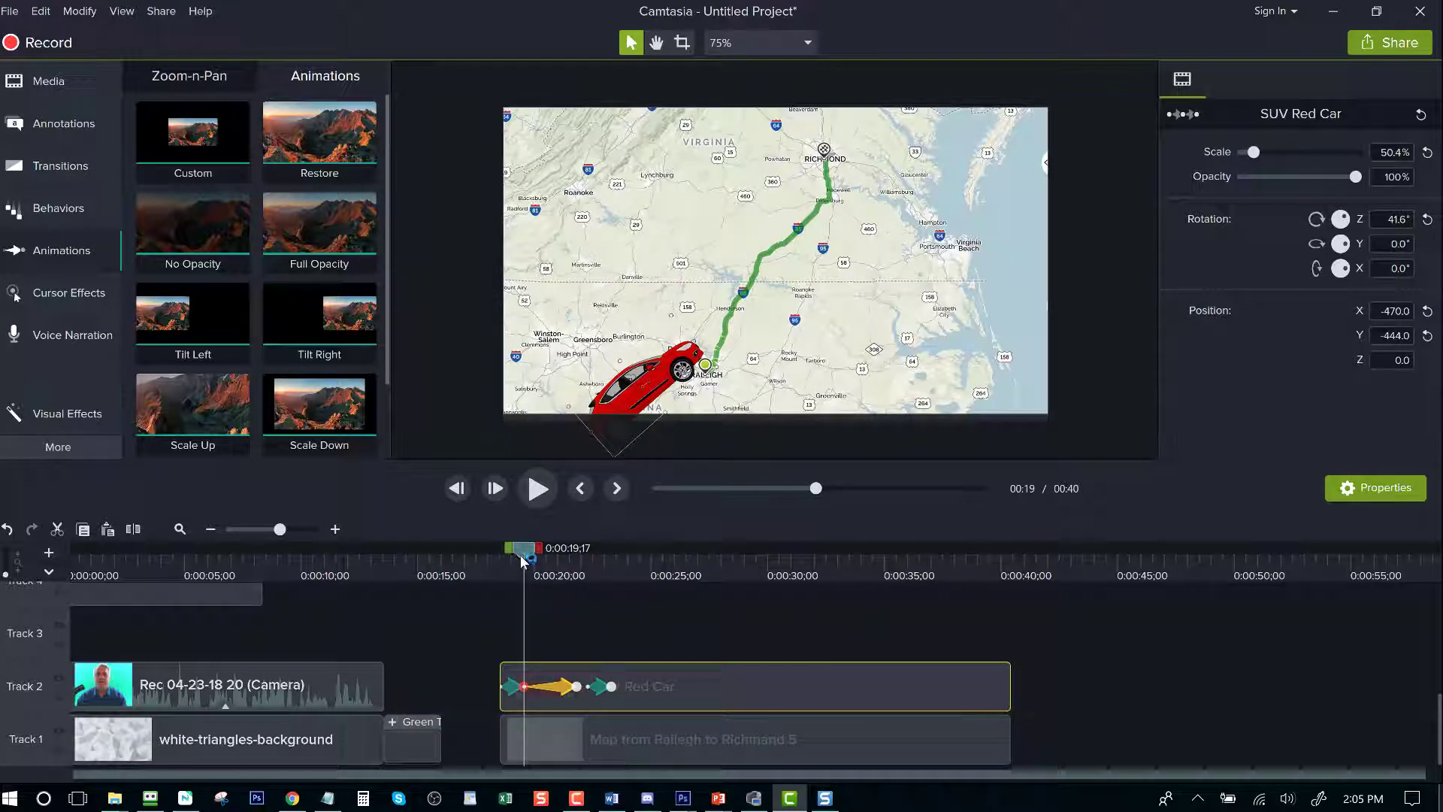
pyautogui.moveTo(524, 560); pyautogui.dragTo(499, 560)
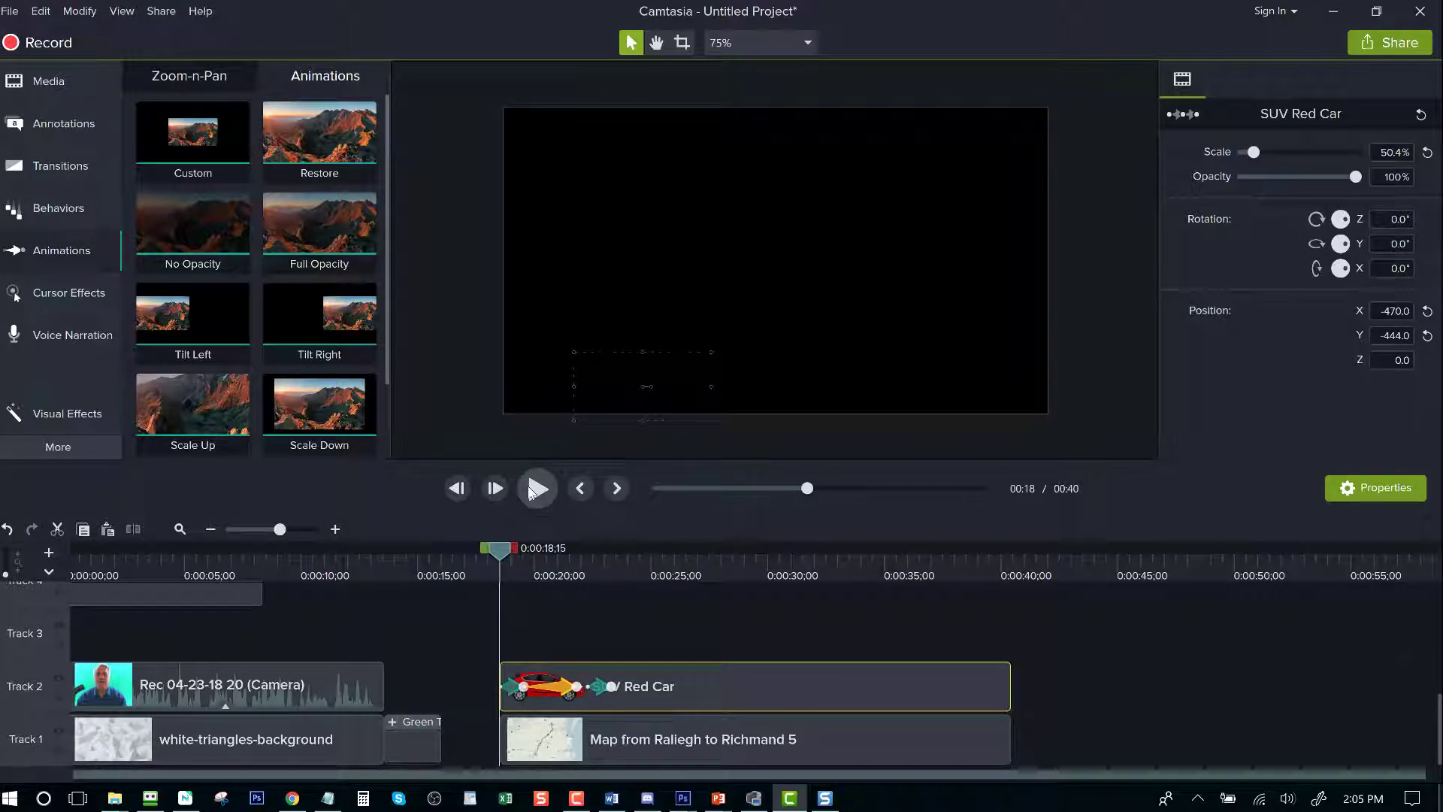
pyautogui.click(531, 491)
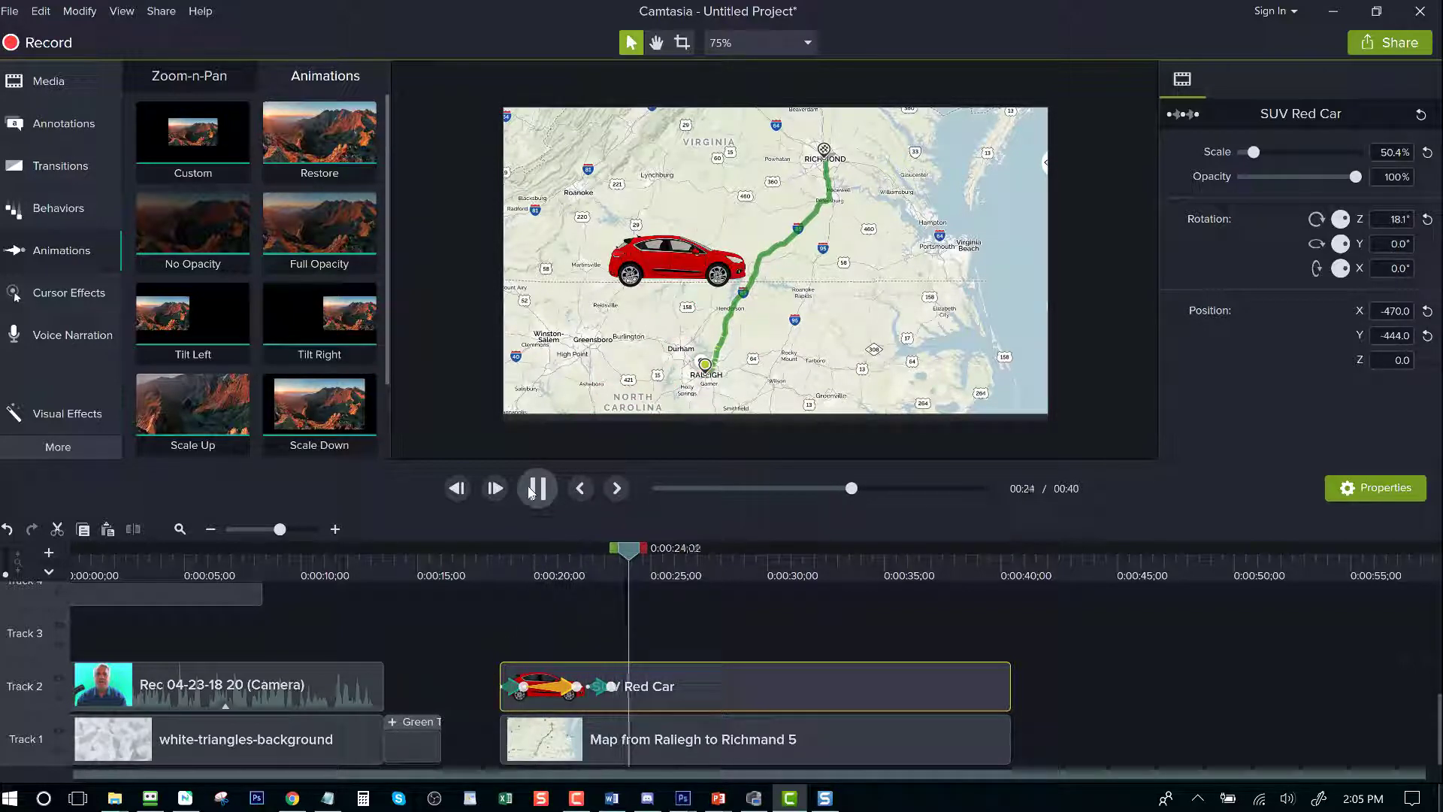
pyautogui.click(535, 488)
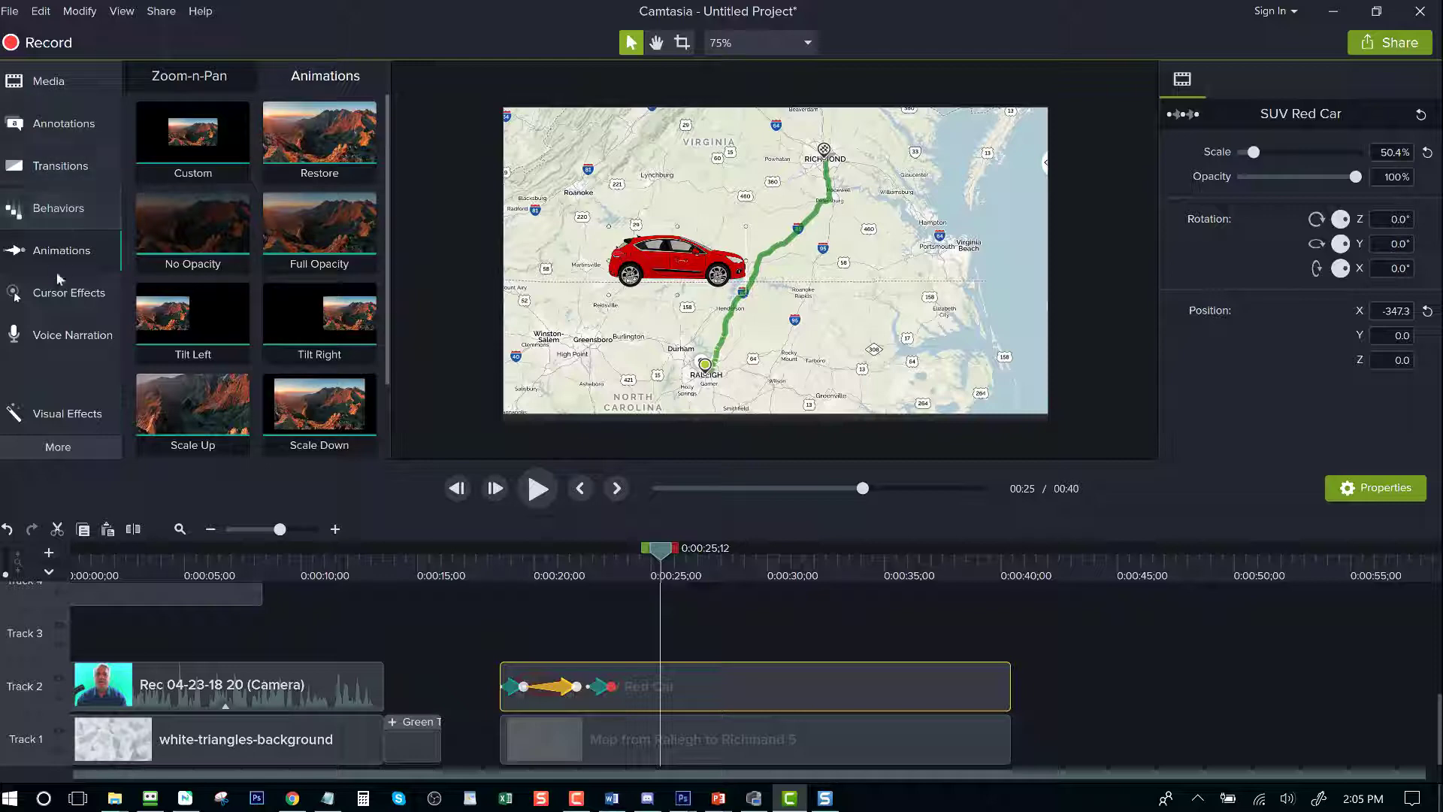
# Step: Place a red speech-bubble callout pointing at the car, reading 'Stopped At Rest Room!'
pyautogui.click(49, 131)
pyautogui.moveTo(222, 203); pyautogui.dragTo(759, 291)
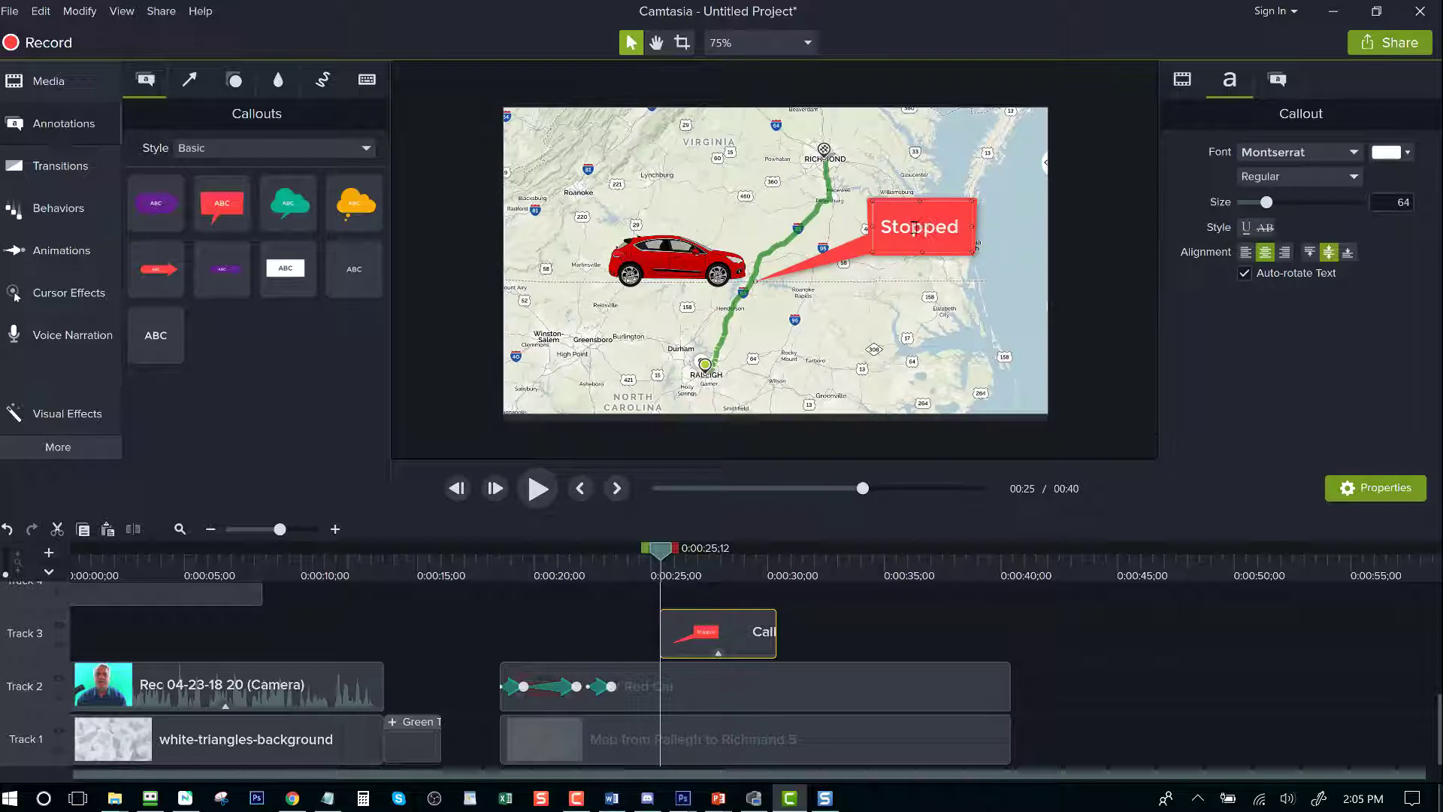
pyautogui.write('At Res')
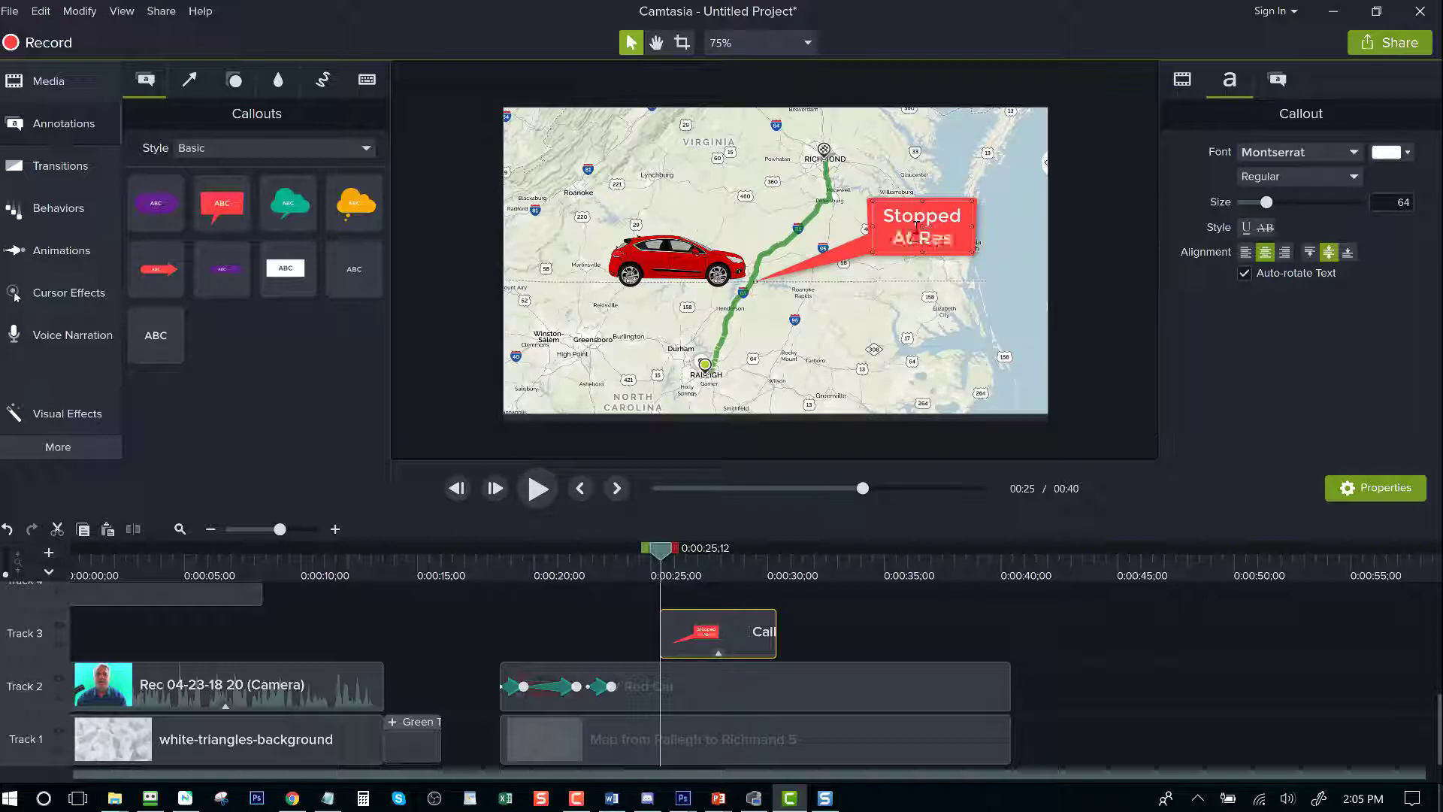
pyautogui.write('t Room')
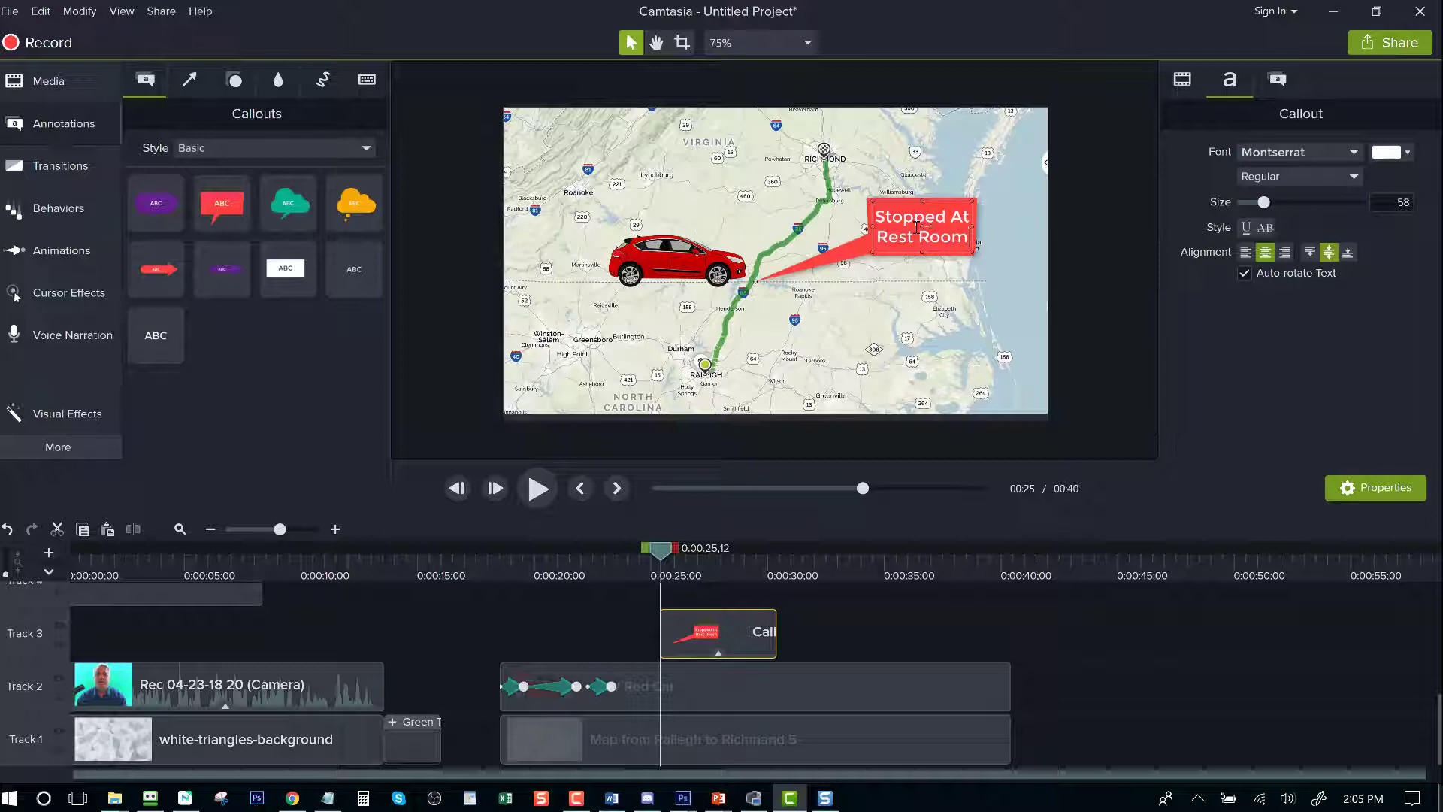
pyautogui.write('!')
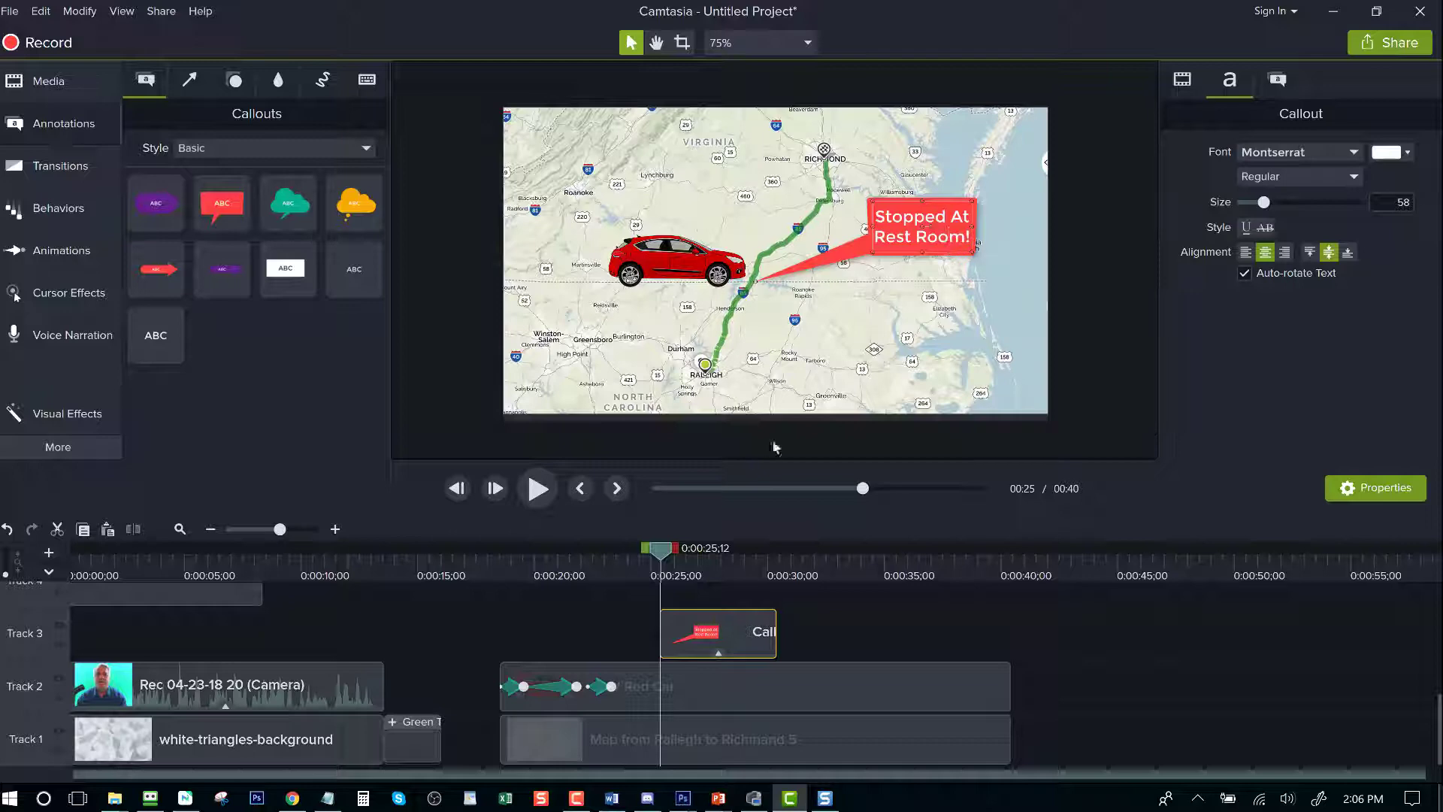
# Step: Move the callout clip earlier so it appears near 0:23 as the car halts
pyautogui.moveTo(660, 560); pyautogui.dragTo(497, 560)
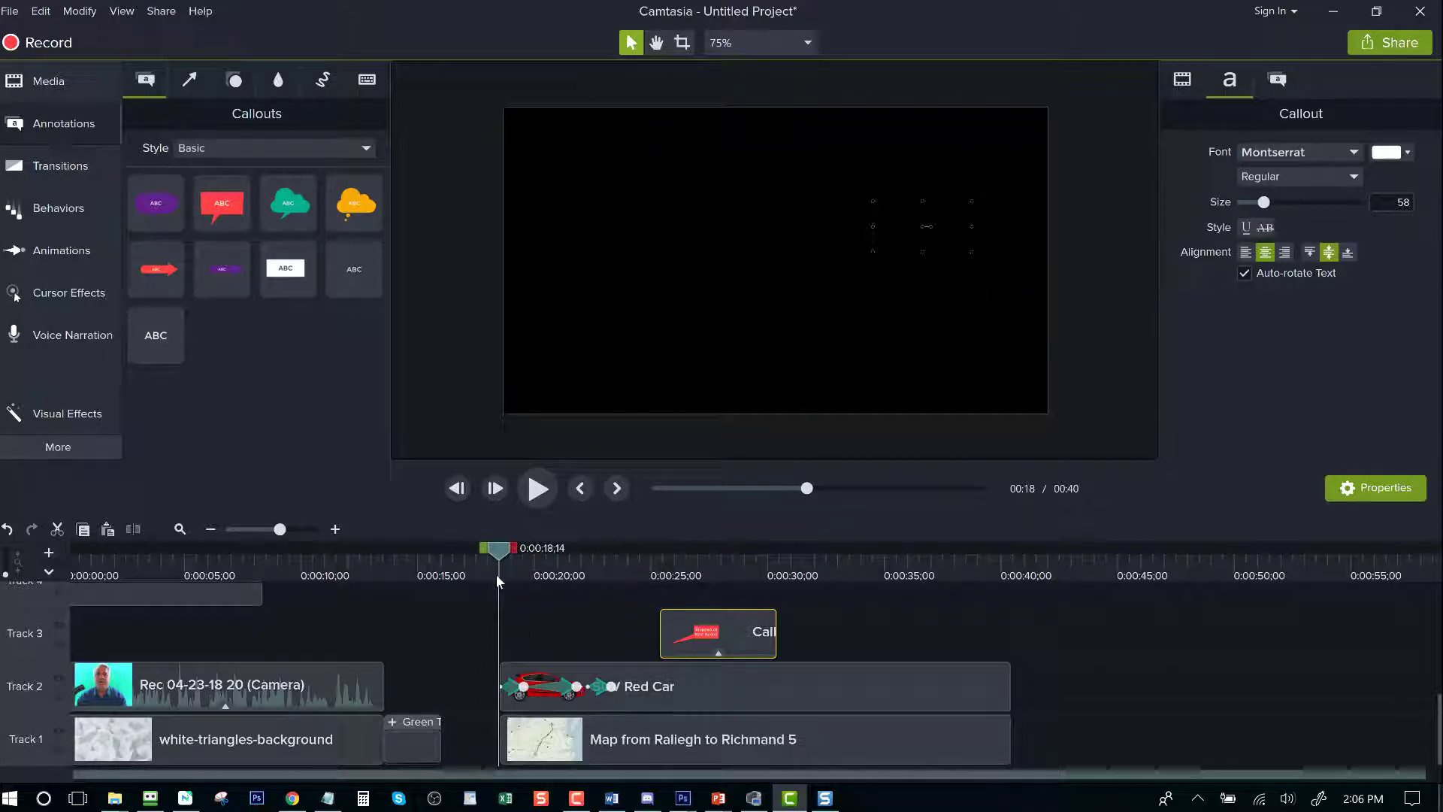
pyautogui.click(538, 488)
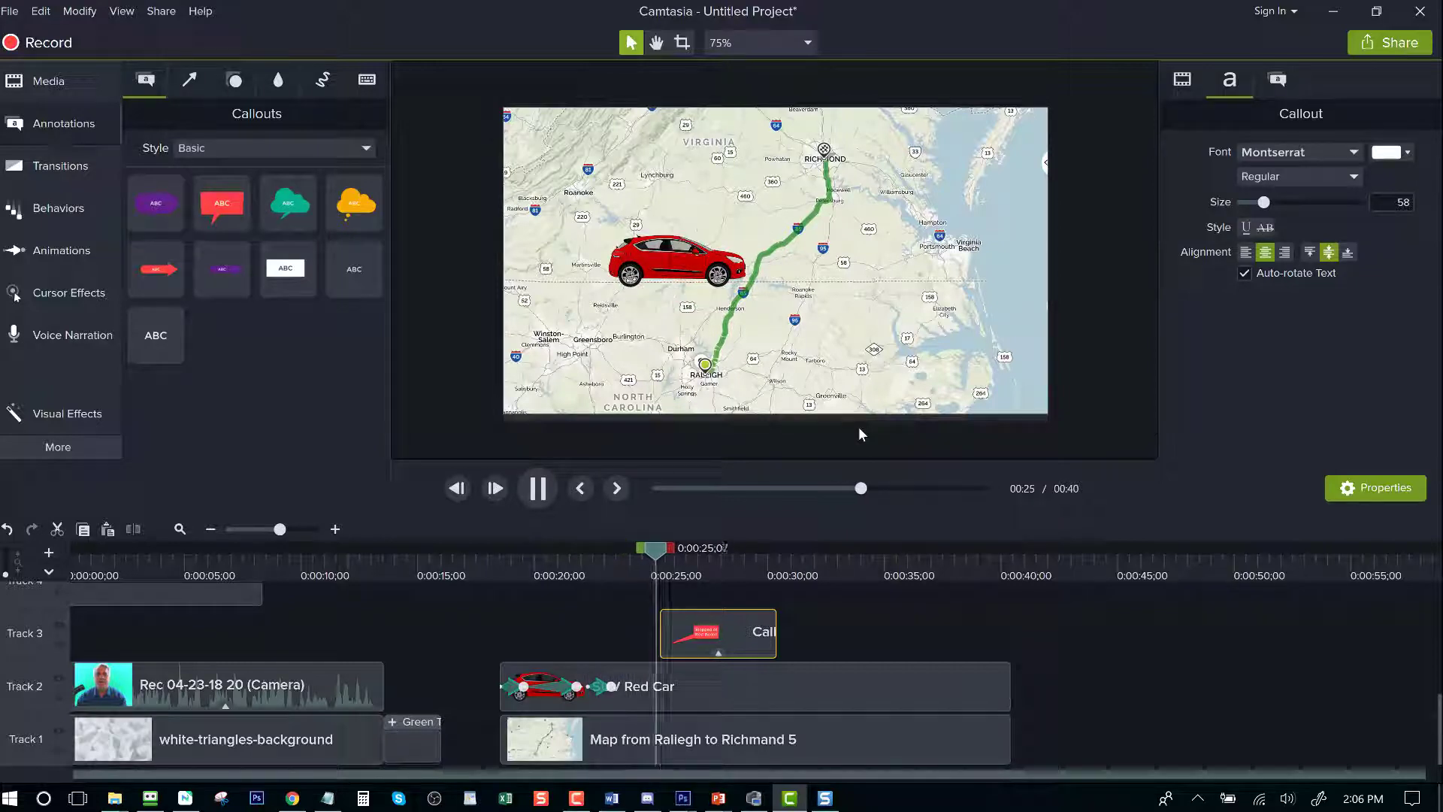
pyautogui.moveTo(703, 632); pyautogui.dragTo(654, 630)
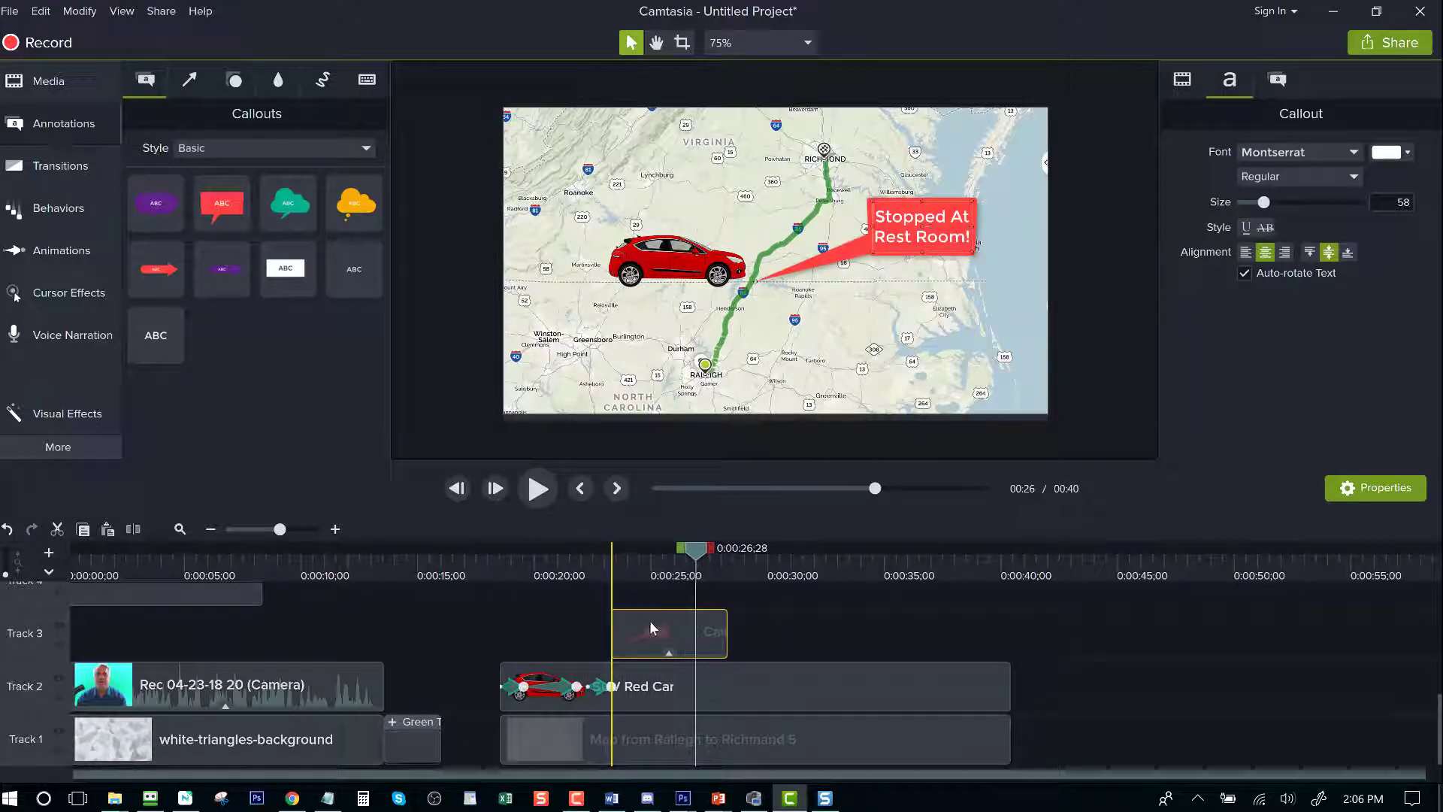
pyautogui.moveTo(674, 557); pyautogui.dragTo(560, 577)
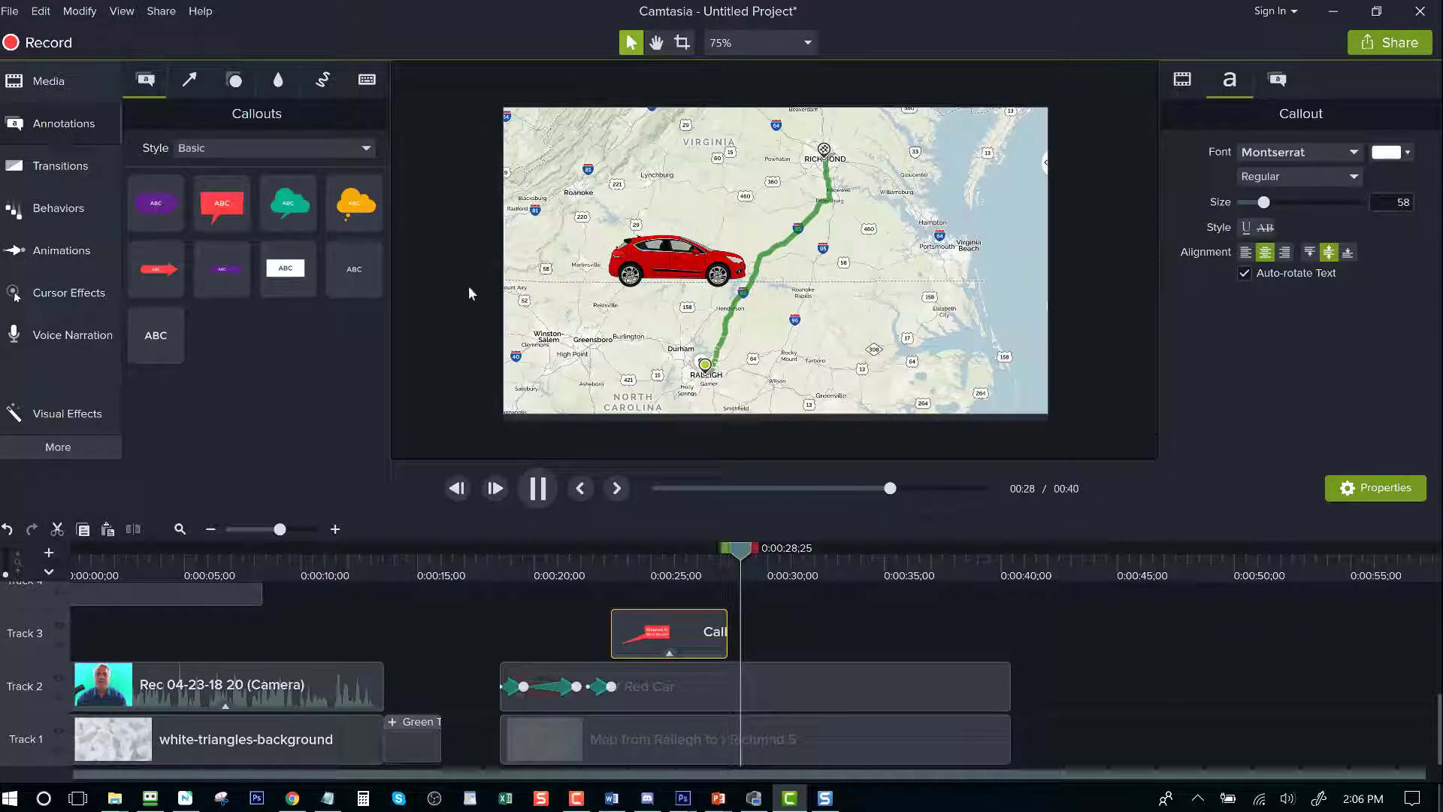
# Step: Add a Fade transition to the callout clip and preview the result
pyautogui.click(65, 165)
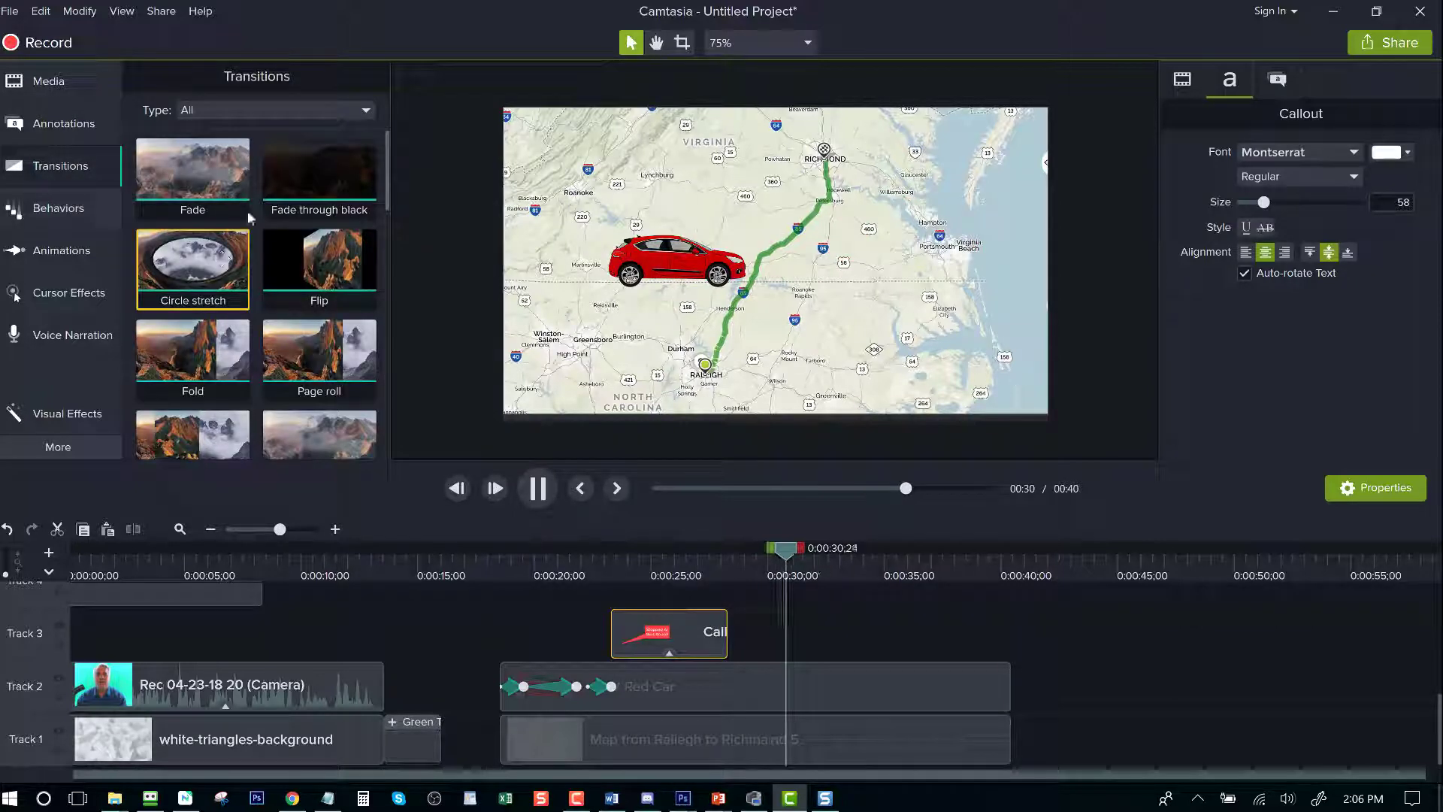
pyautogui.moveTo(192, 169); pyautogui.dragTo(658, 640)
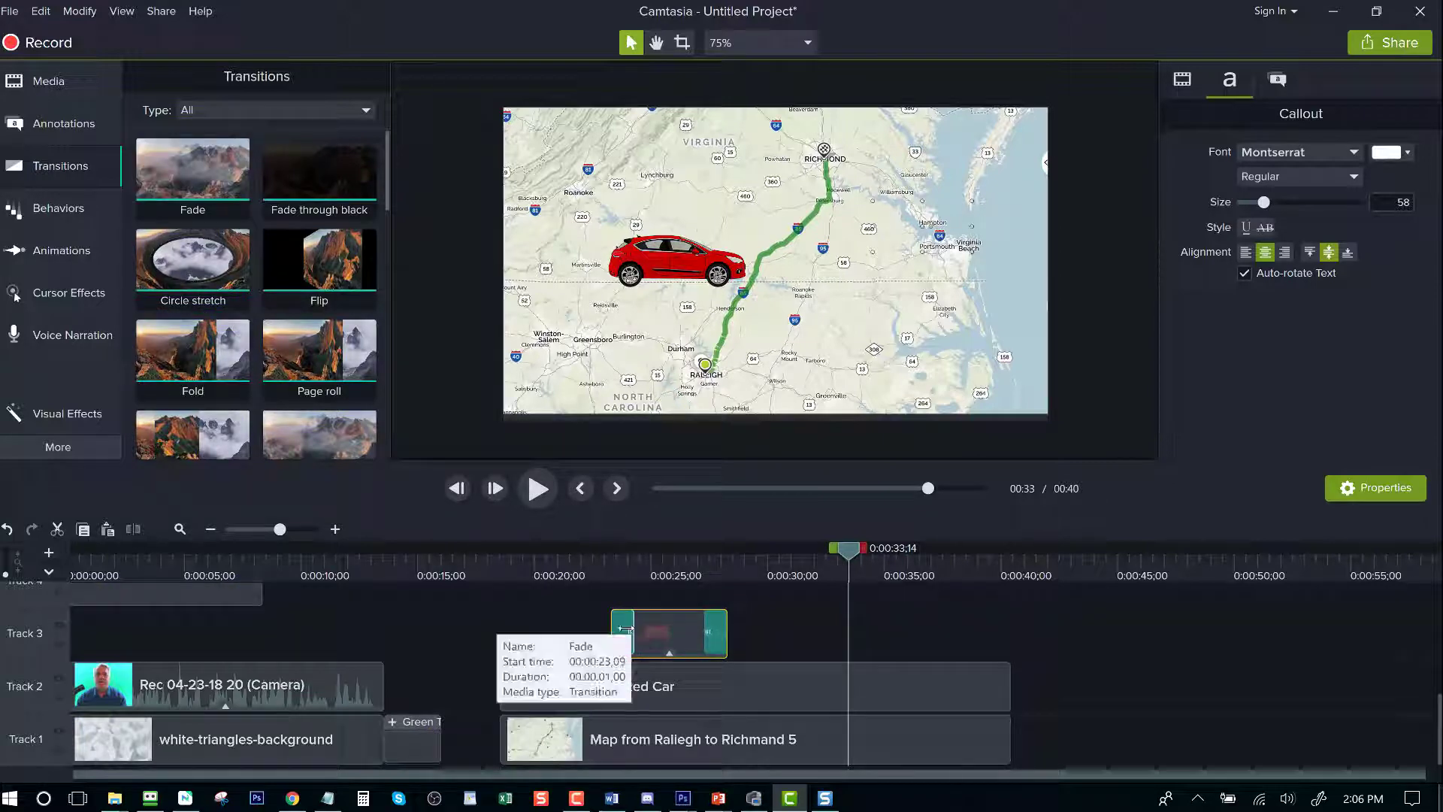
pyautogui.moveTo(843, 556); pyautogui.dragTo(583, 556)
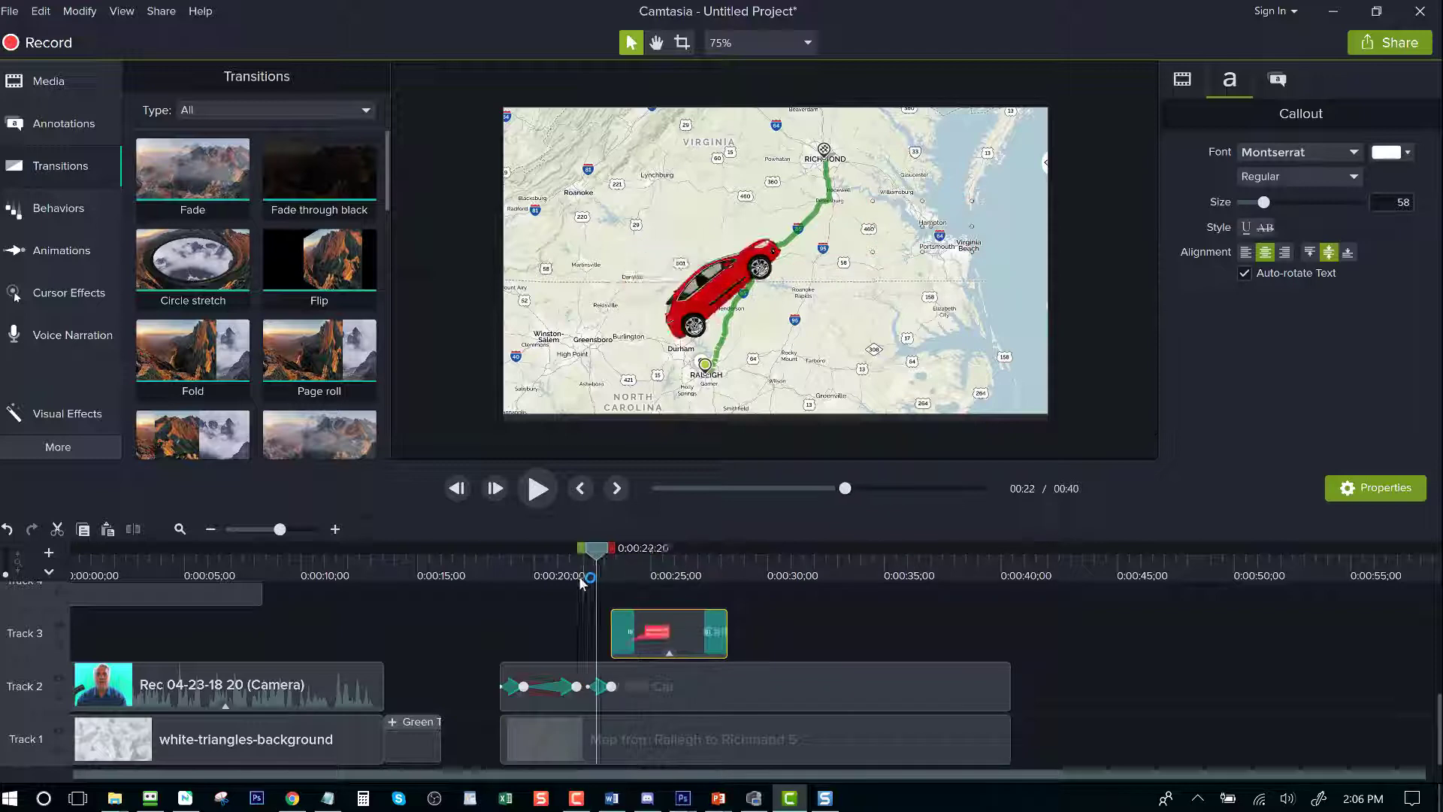
pyautogui.click(538, 488)
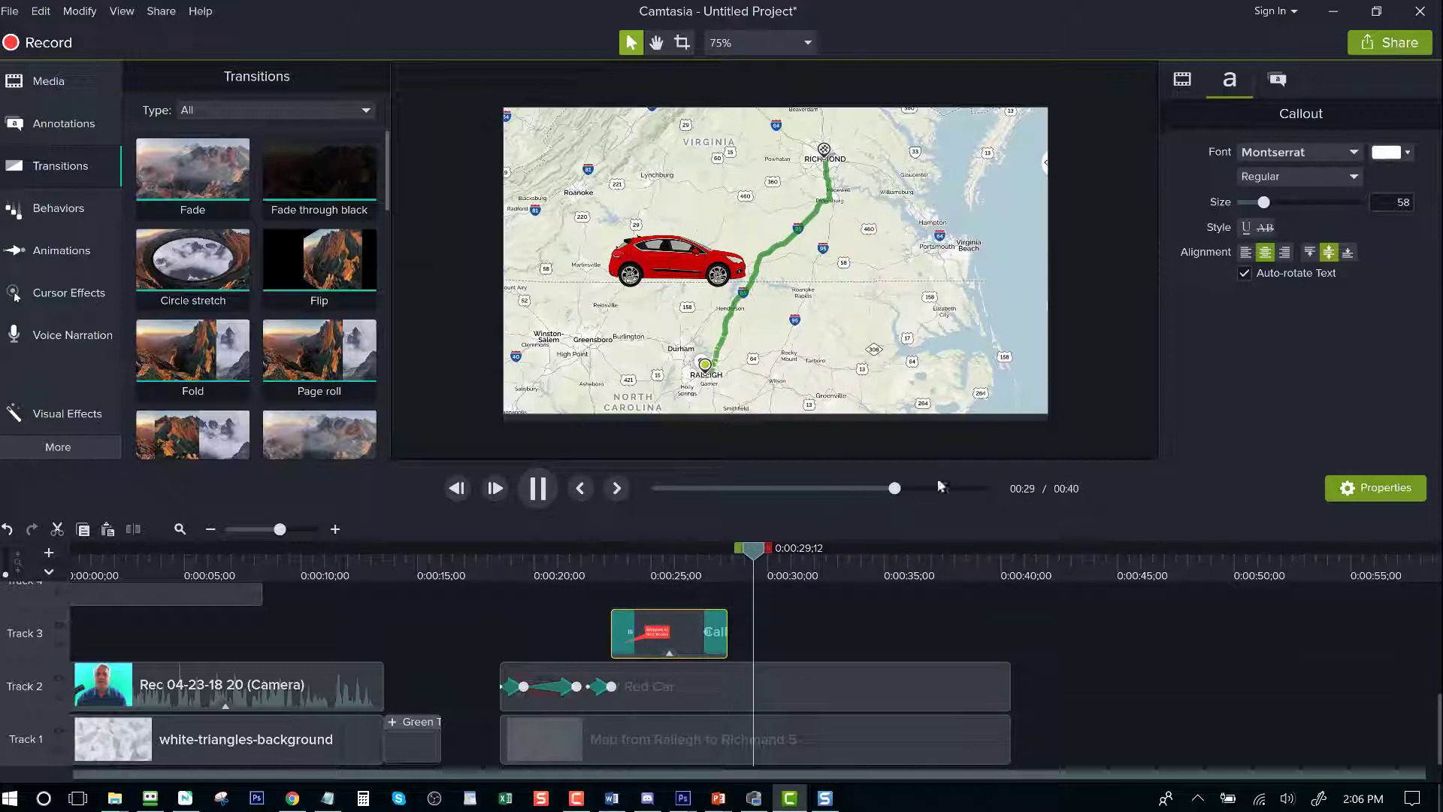
# Step: Shorten the callout clip so it ends sooner, returning to about 0:27
pyautogui.click(724, 630)
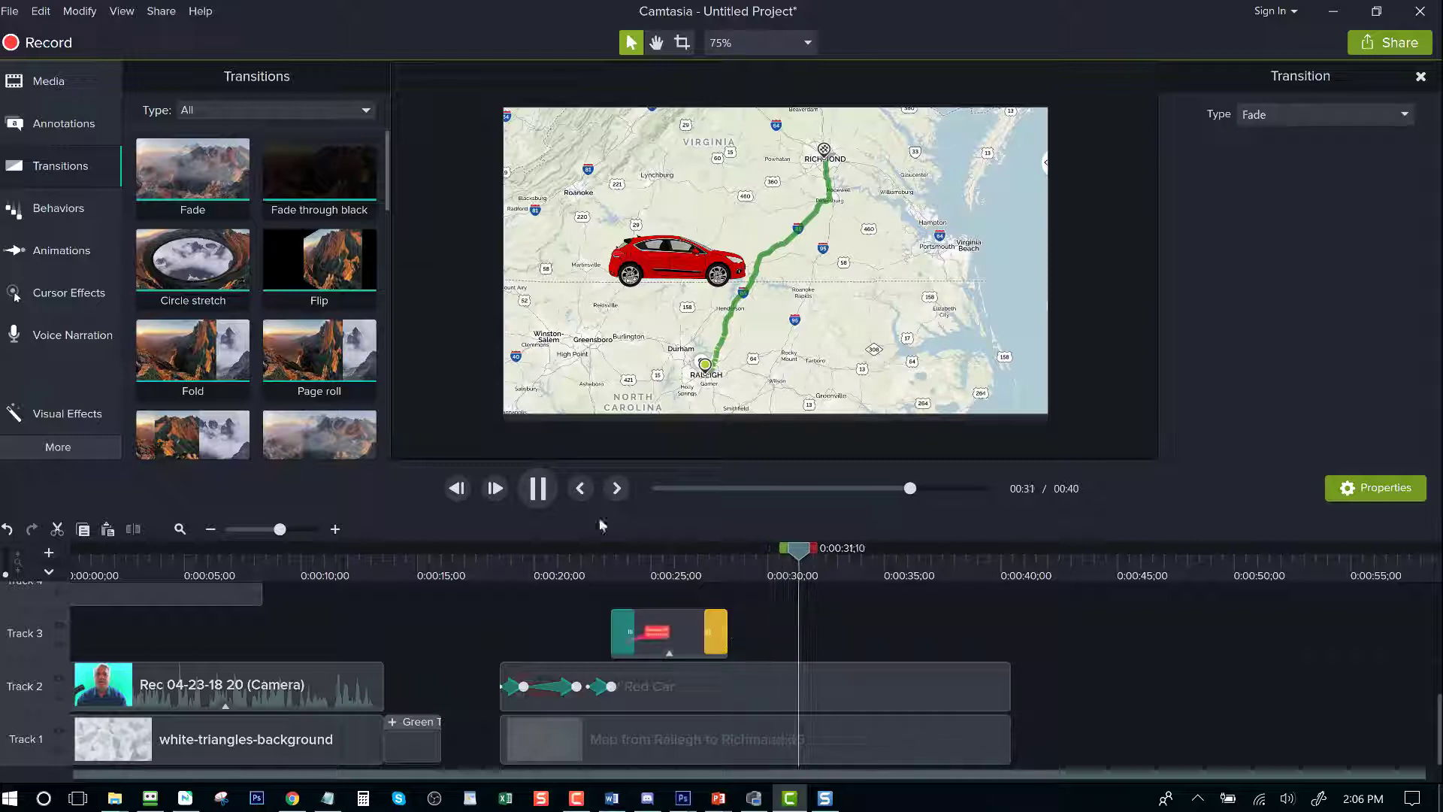
pyautogui.press('space')
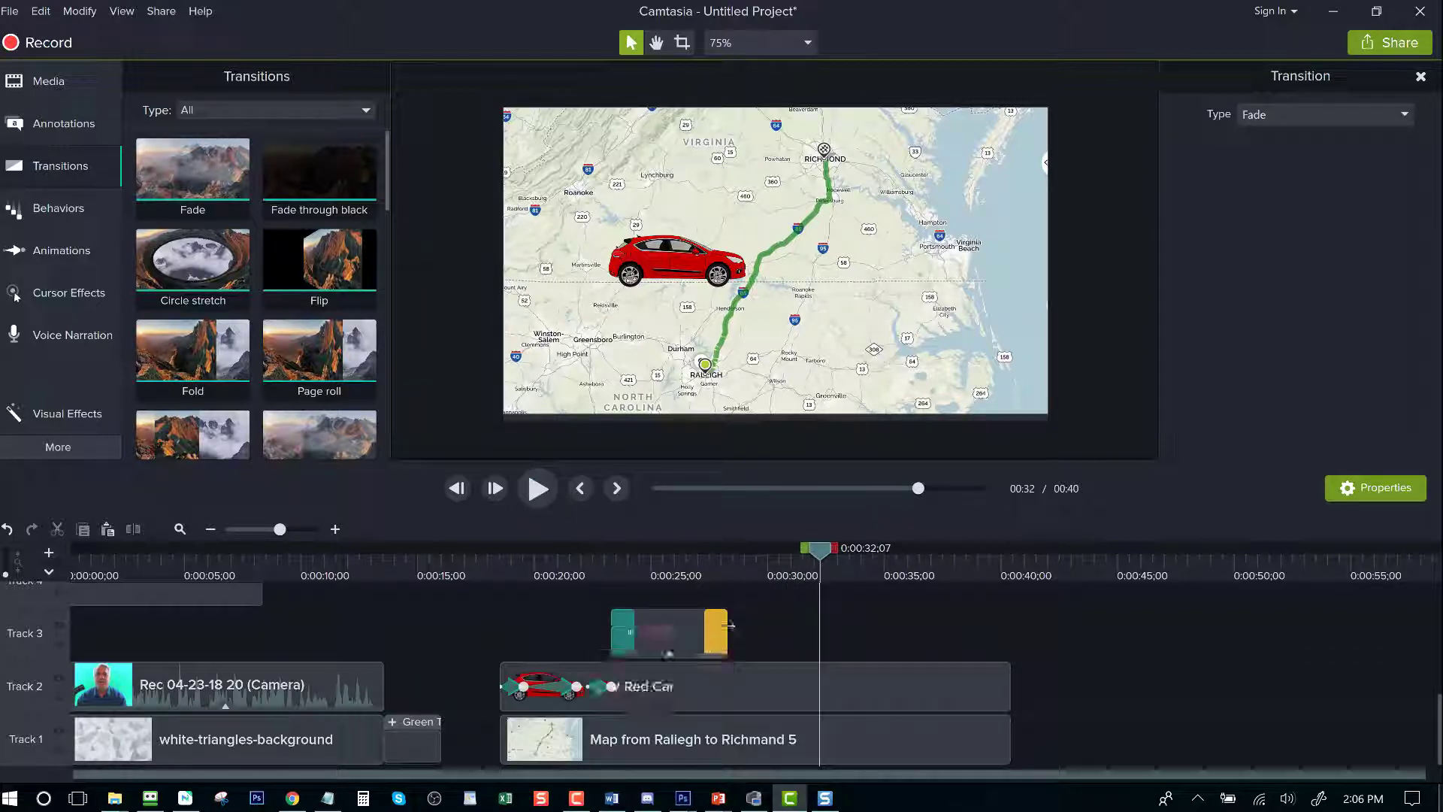
pyautogui.moveTo(726, 630); pyautogui.dragTo(696, 626)
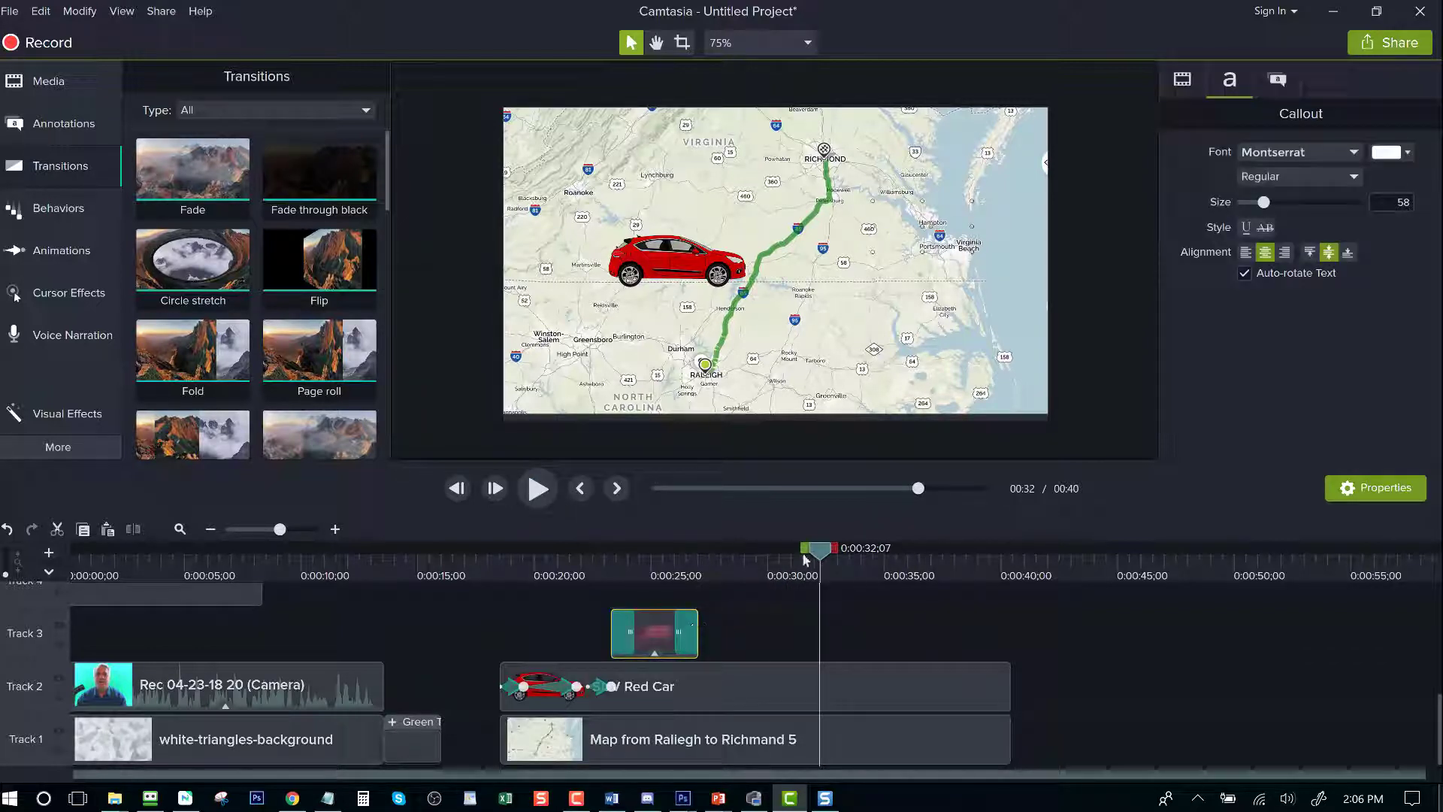
pyautogui.click(705, 574)
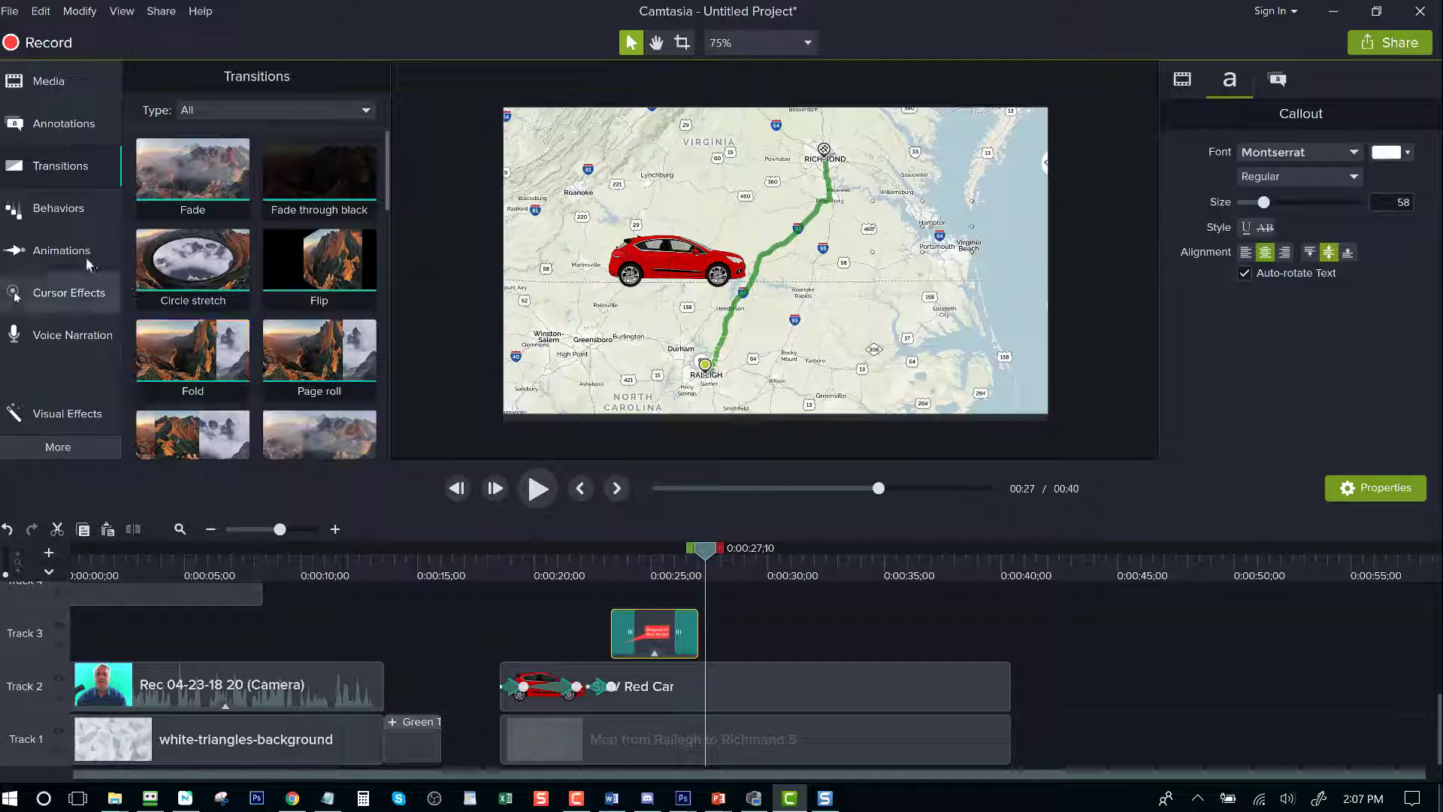
# Step: Add an animation to the Red Car clip and tilt the car about 42° along the route
pyautogui.click(61, 250)
pyautogui.moveTo(201, 190)
pyautogui.mouseDown()
pyautogui.moveTo(306, 258)
pyautogui.moveTo(709, 724)
pyautogui.moveTo(728, 688)
pyautogui.mouseUp()
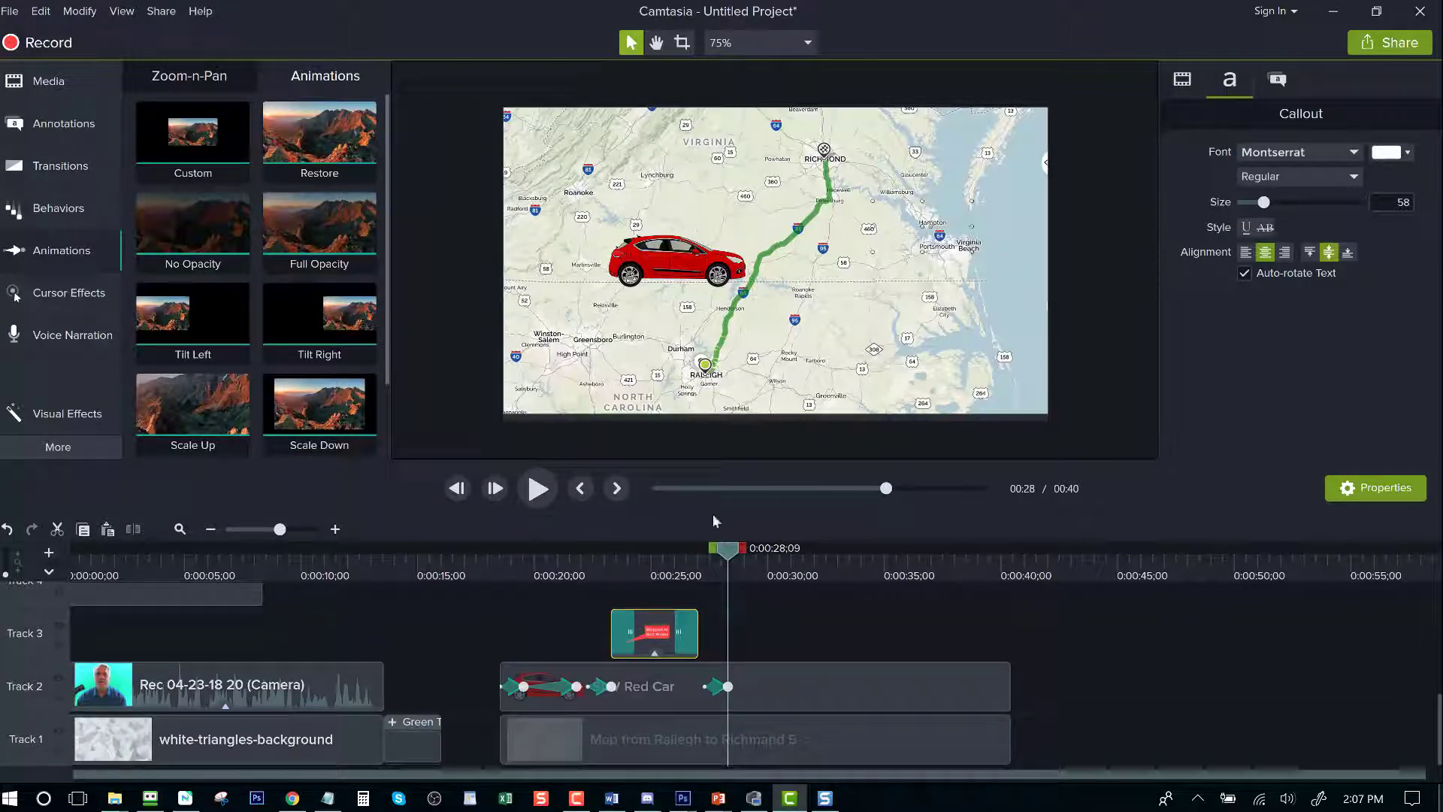
pyautogui.click(675, 259)
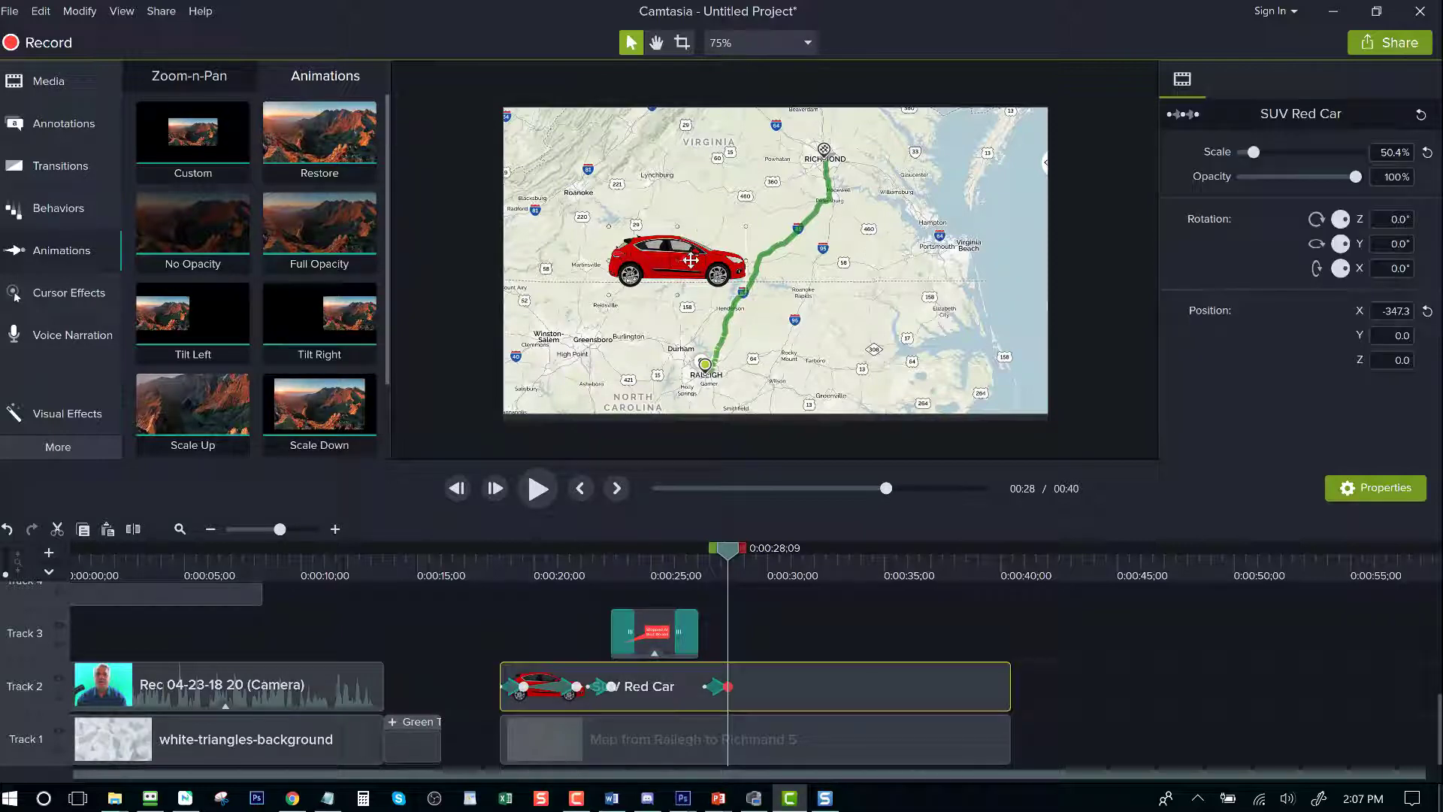
pyautogui.moveTo(686, 259); pyautogui.dragTo(742, 256)
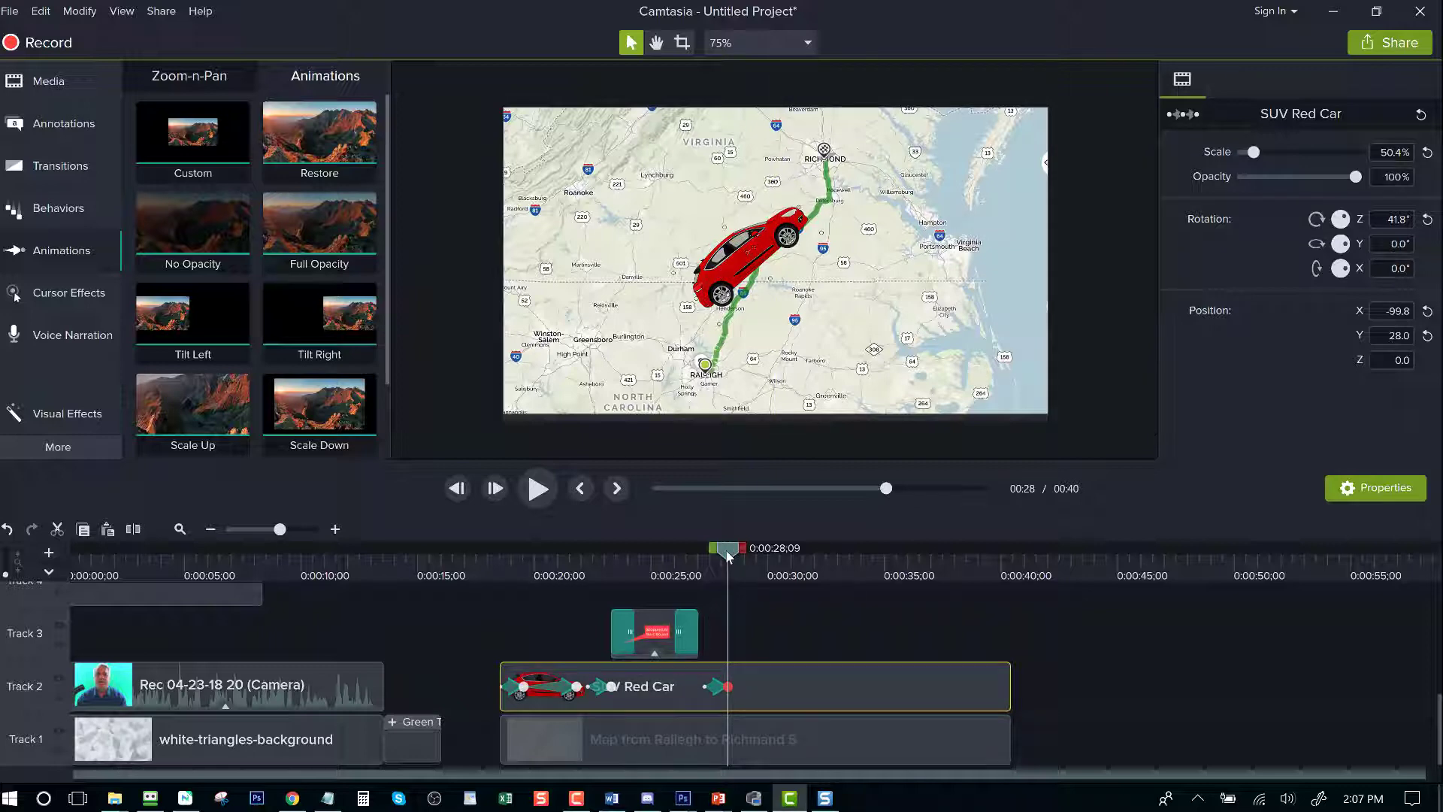
# Step: At 0:29, add another animation moving the car up the route to X 180.4, Y 251.5
pyautogui.moveTo(726, 555); pyautogui.dragTo(752, 555)
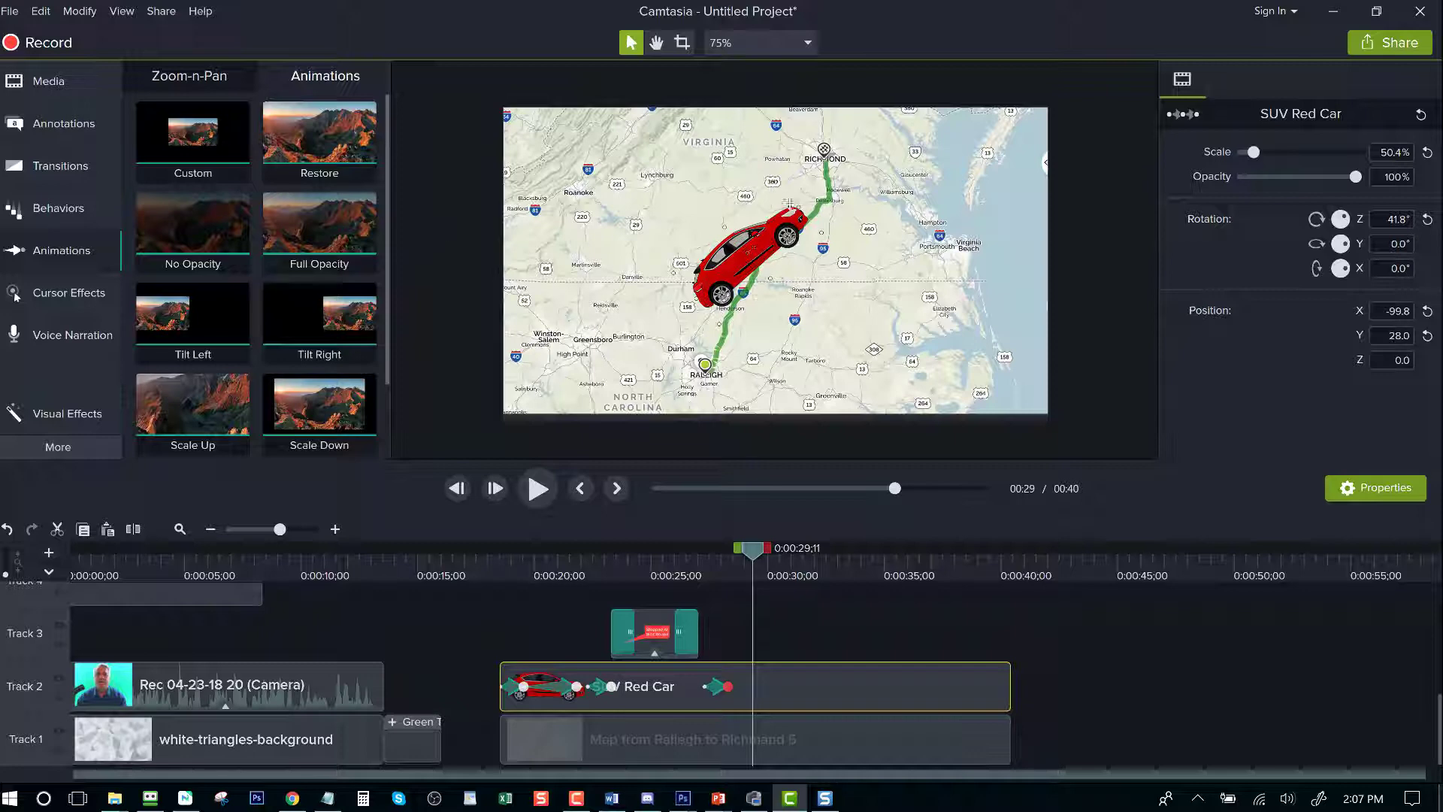
pyautogui.moveTo(210, 145); pyautogui.dragTo(752, 686)
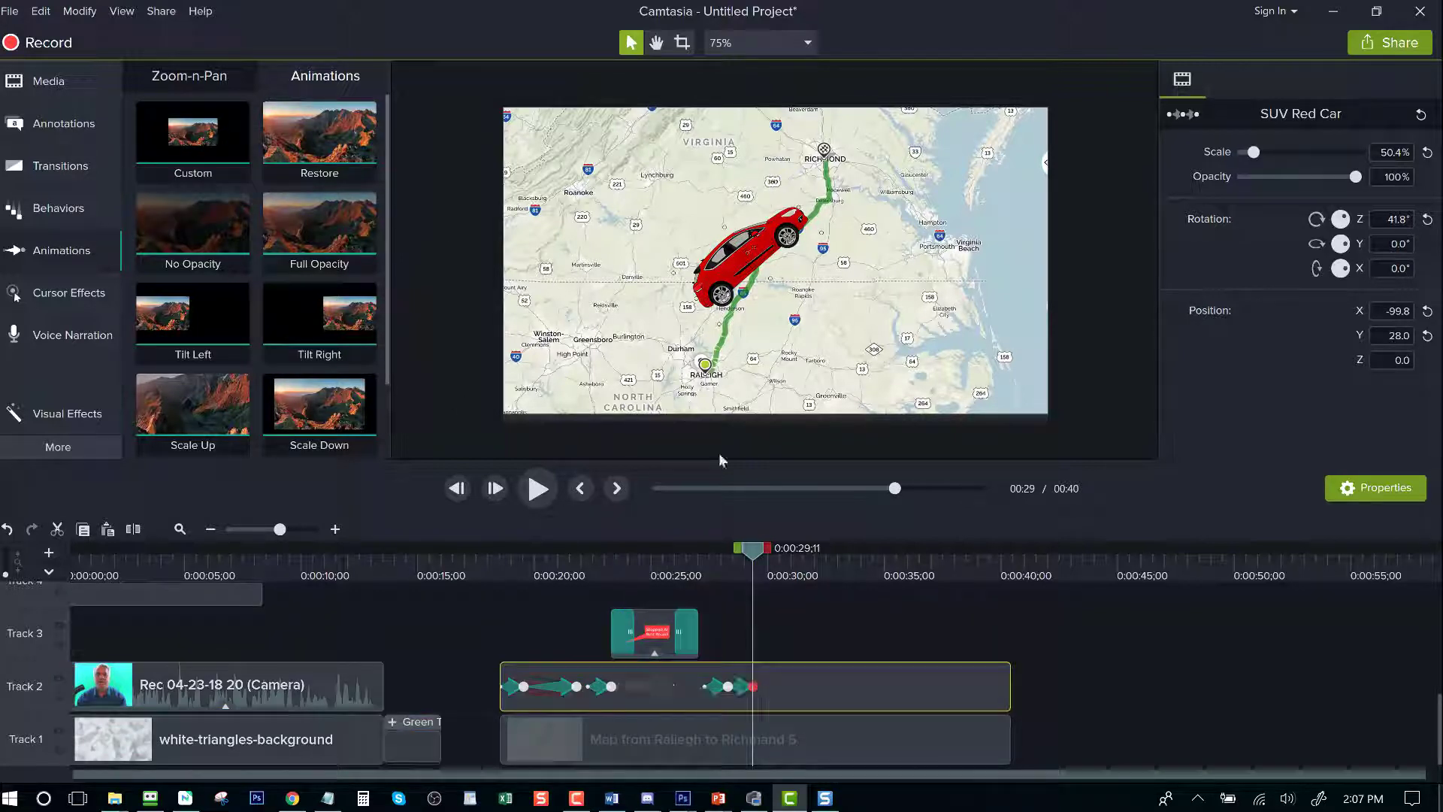
pyautogui.moveTo(727, 293); pyautogui.dragTo(805, 215)
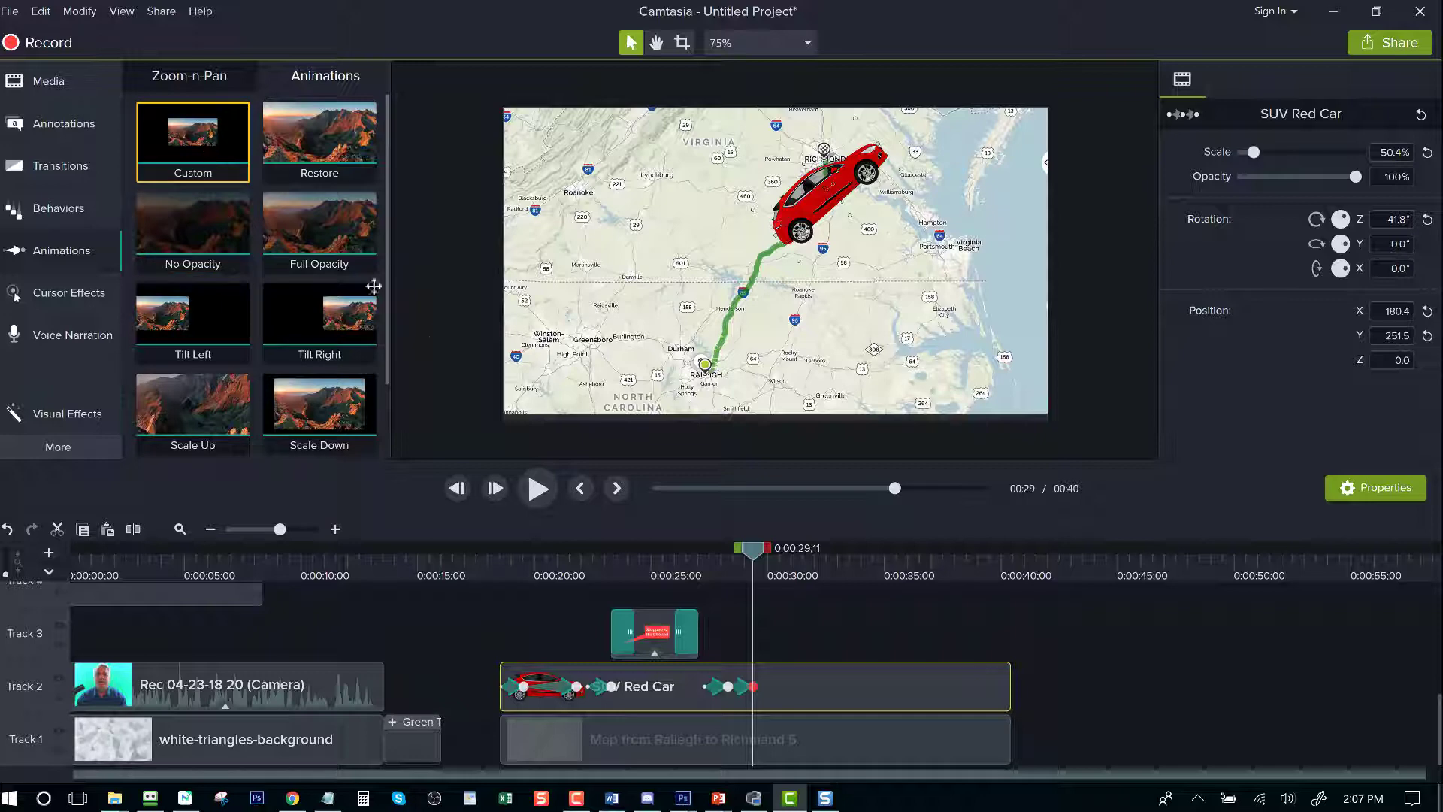
# Step: Add three car animations: rotate to 72.2°, move to Richmond (X -80.8, Y 451.5), level to 0°
pyautogui.moveTo(374, 287); pyautogui.dragTo(789, 704)
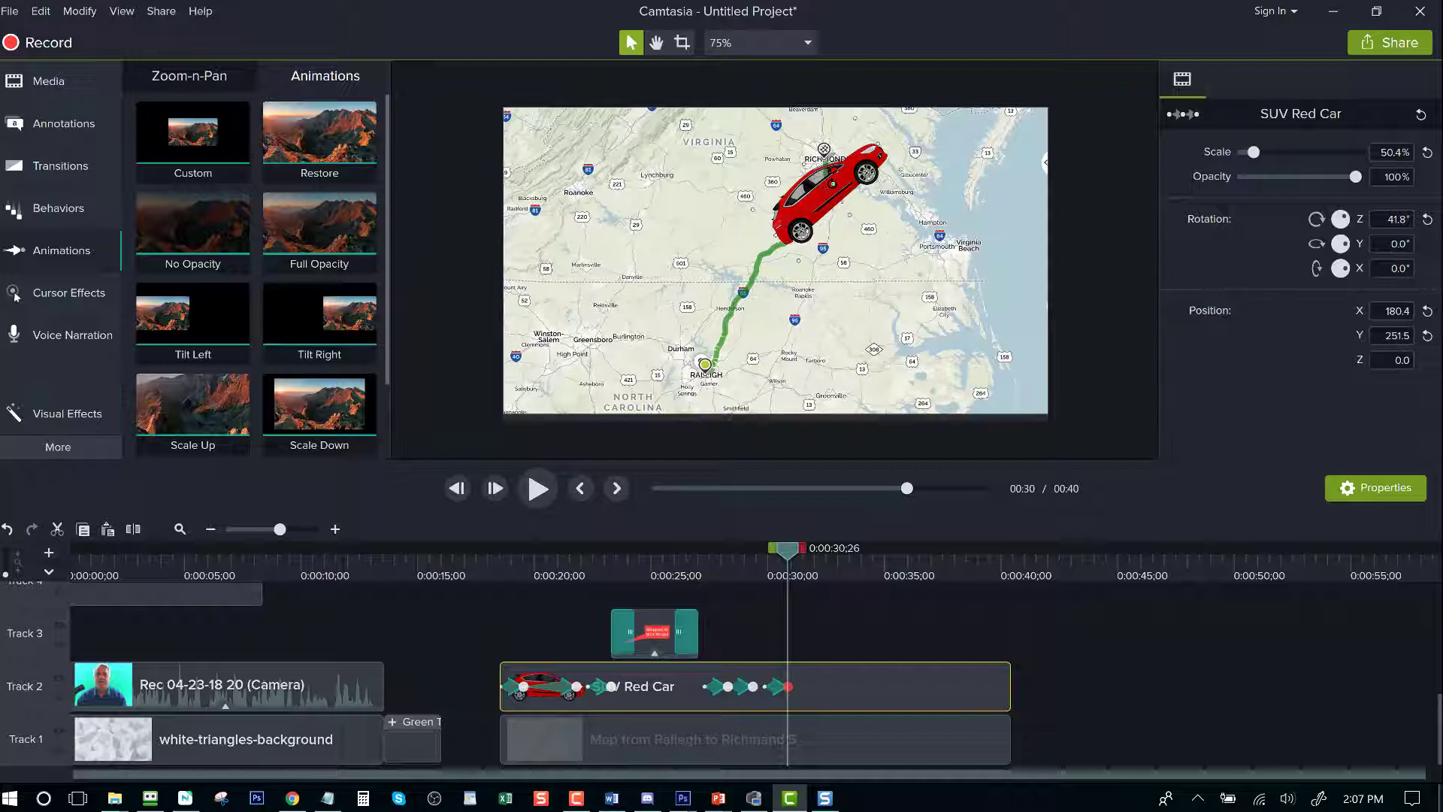
pyautogui.moveTo(833, 183); pyautogui.dragTo(839, 178)
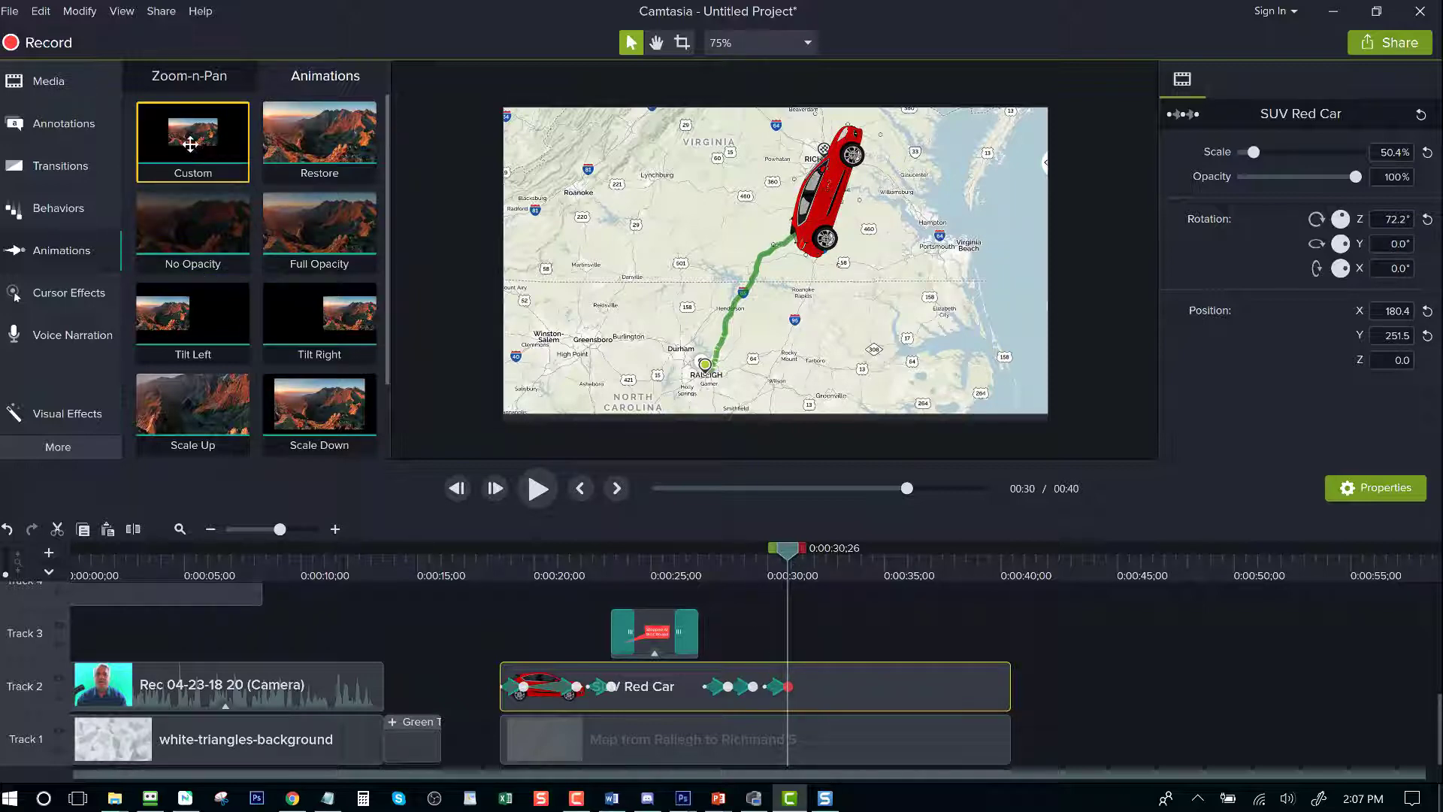
pyautogui.moveTo(191, 144); pyautogui.dragTo(823, 690)
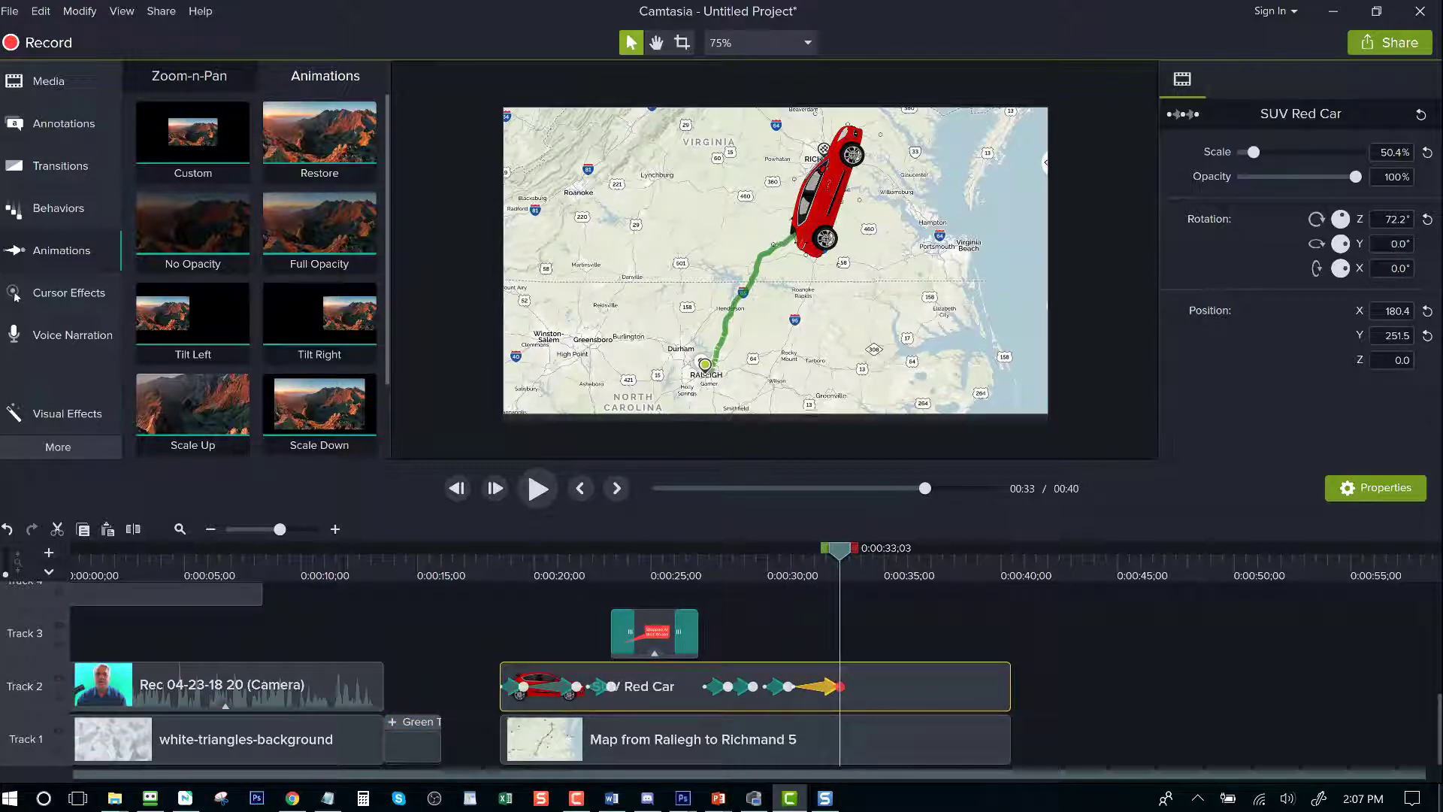
pyautogui.moveTo(823, 202); pyautogui.dragTo(809, 141)
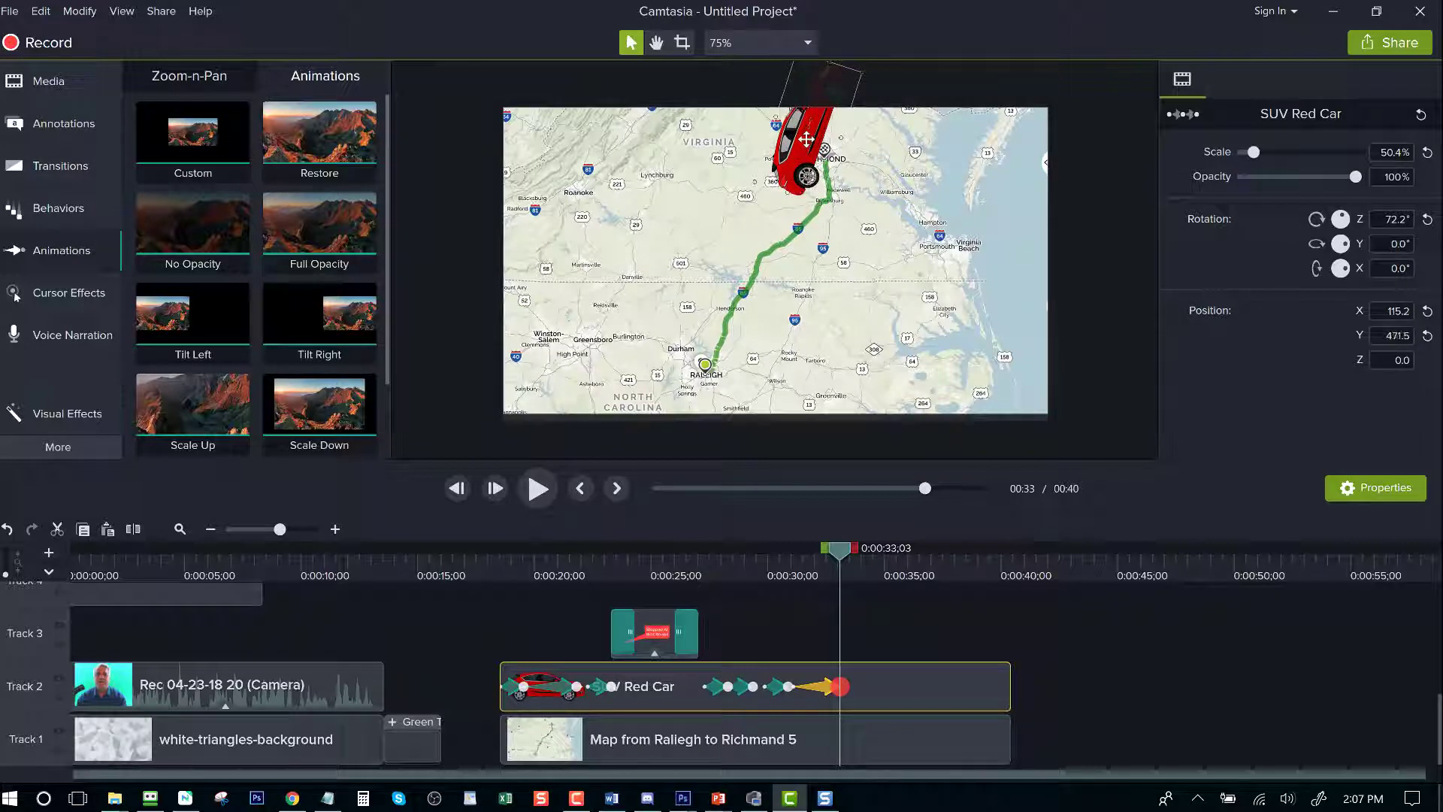
pyautogui.moveTo(193, 131); pyautogui.dragTo(862, 695)
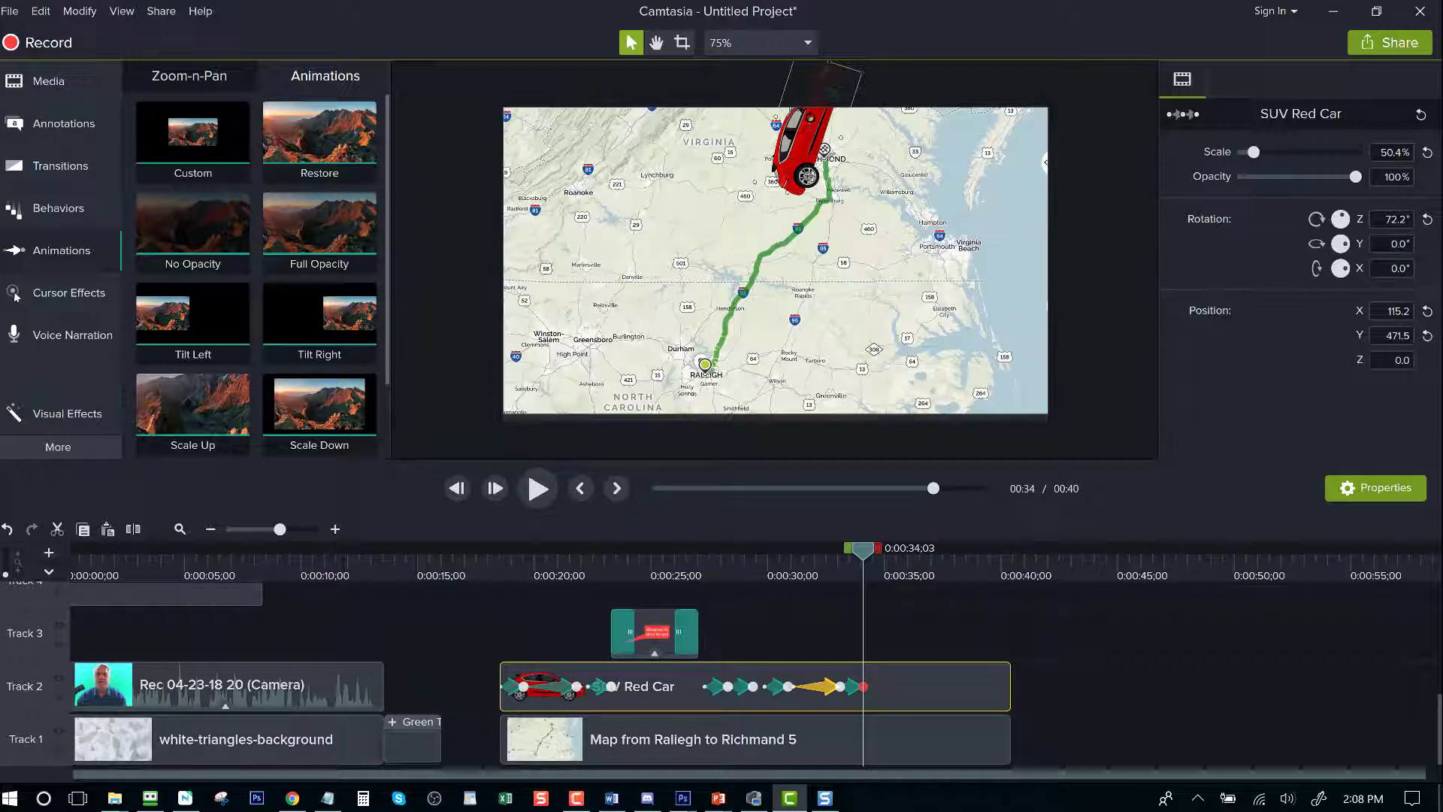
pyautogui.moveTo(824, 148); pyautogui.dragTo(748, 133)
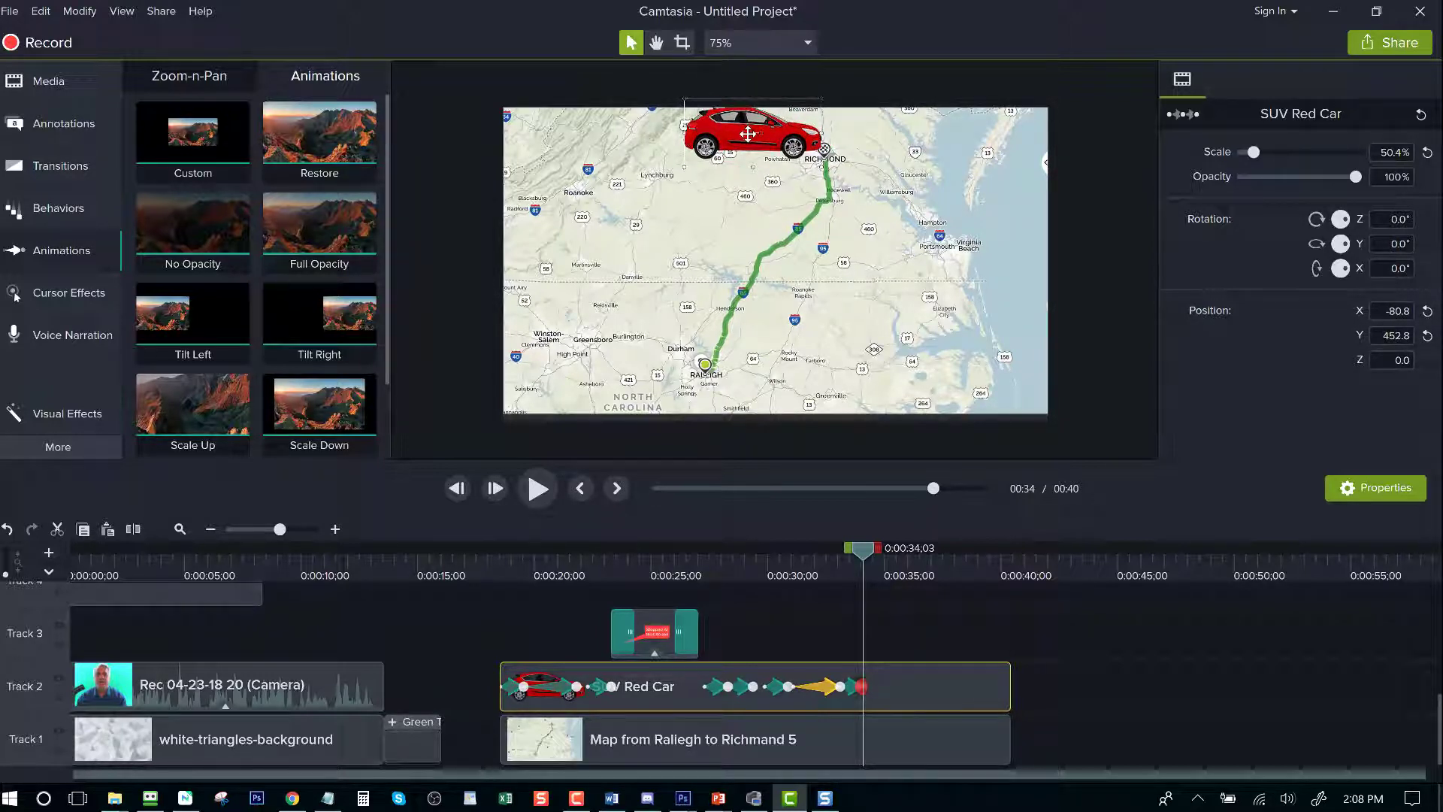
pyautogui.click(862, 688)
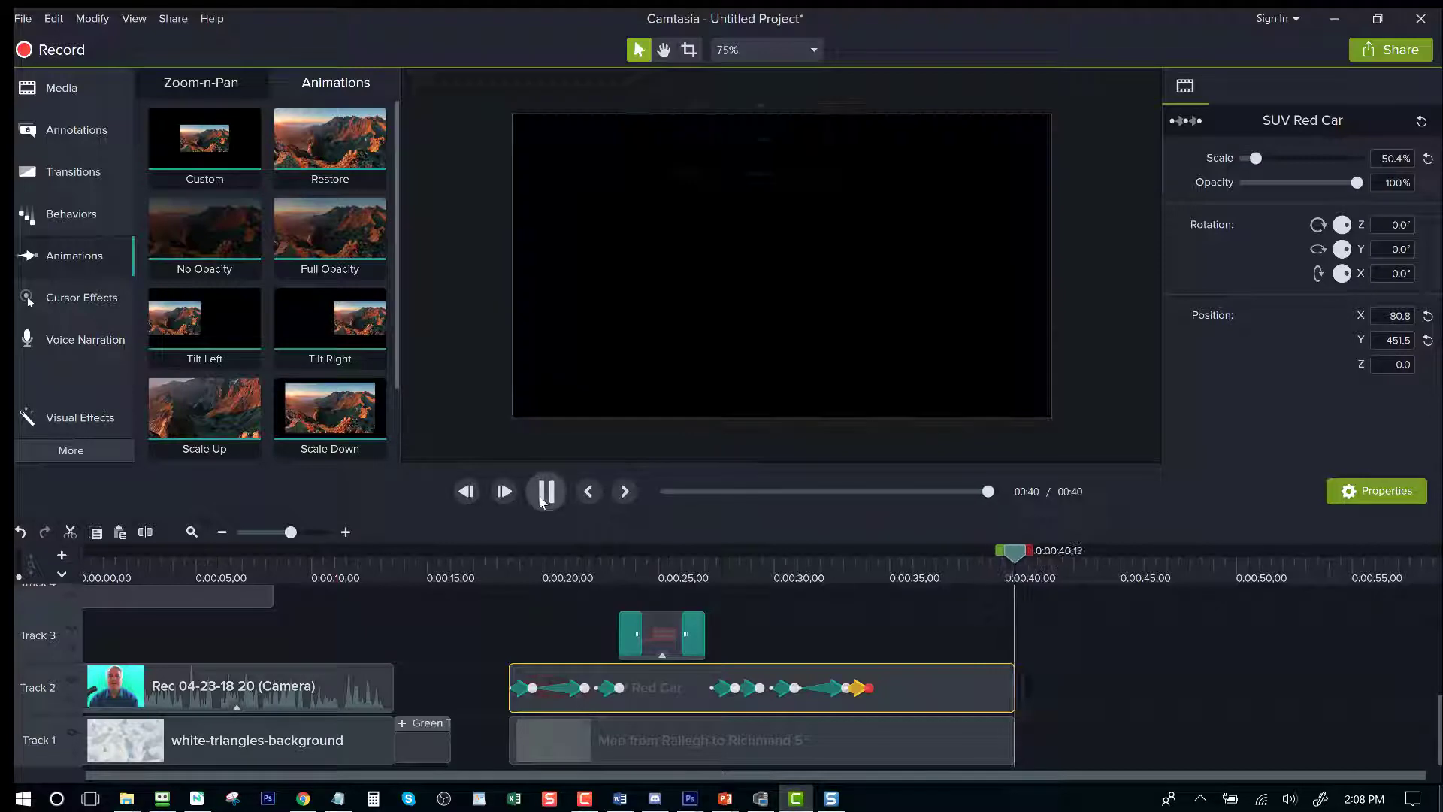
pyautogui.click(900, 572)
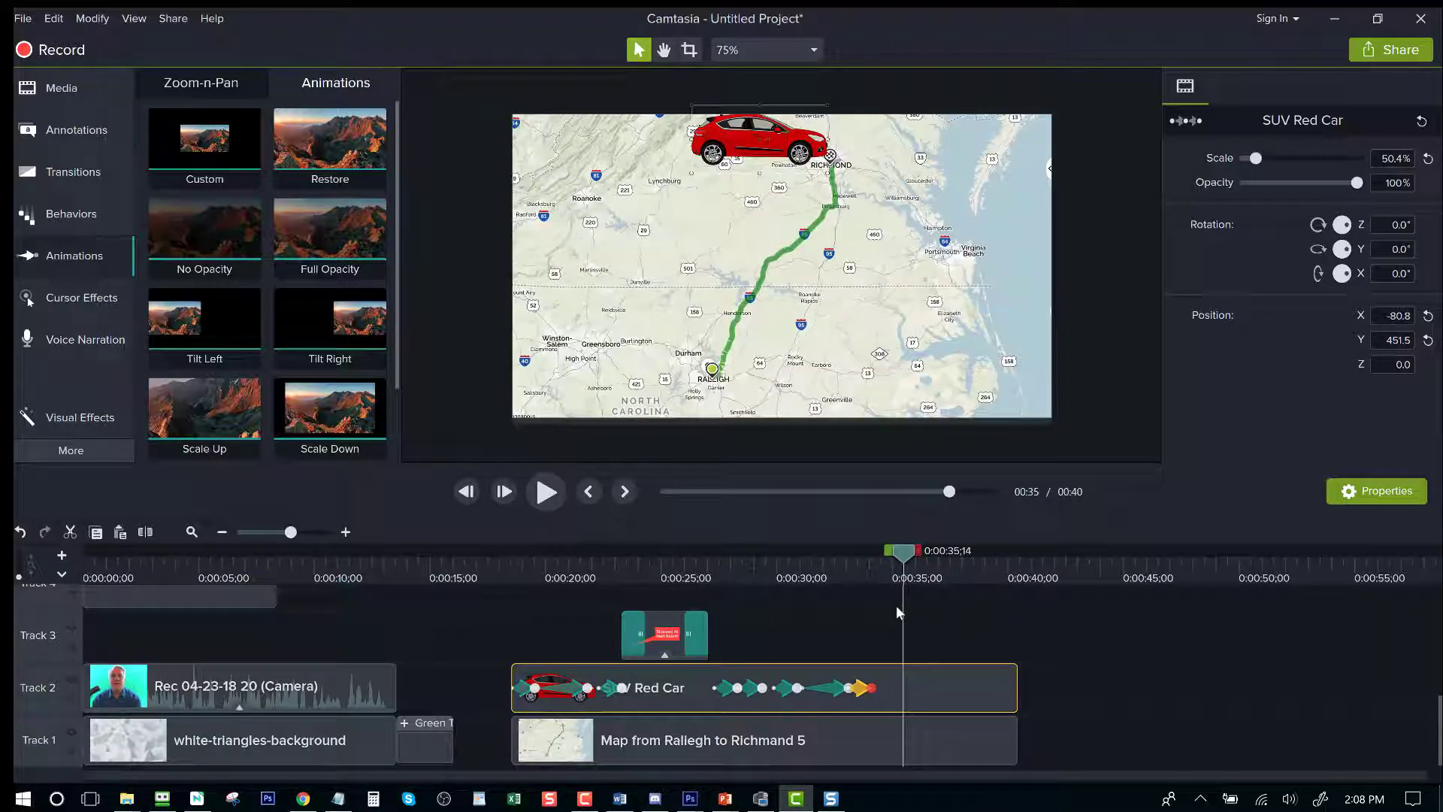
pyautogui.moveTo(903, 558); pyautogui.dragTo(517, 607)
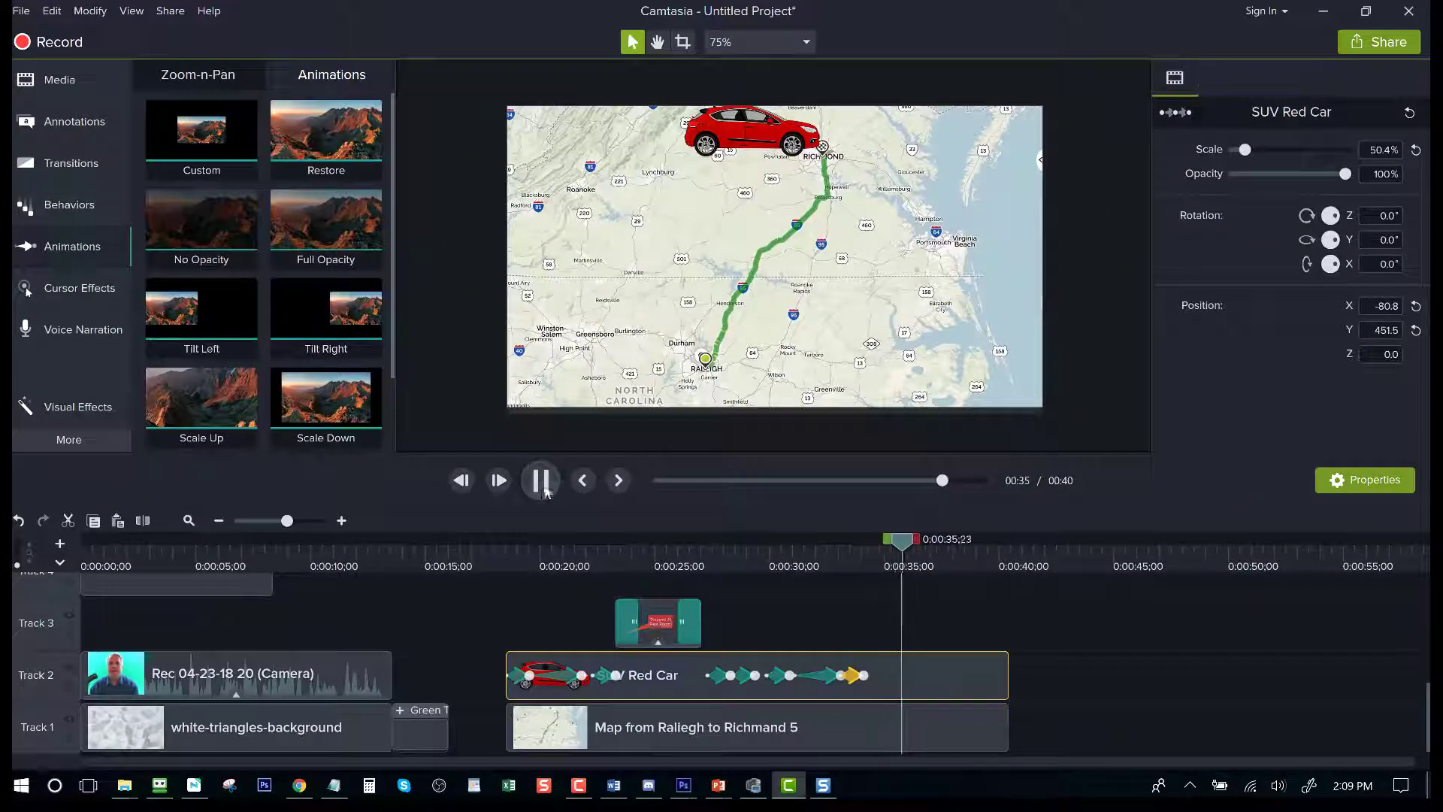
# Step: Shift the last car animation earlier and trim Red Car and map clips to end at 0:36
pyautogui.press('space')
pyautogui.moveTo(842, 675); pyautogui.dragTo(805, 681)
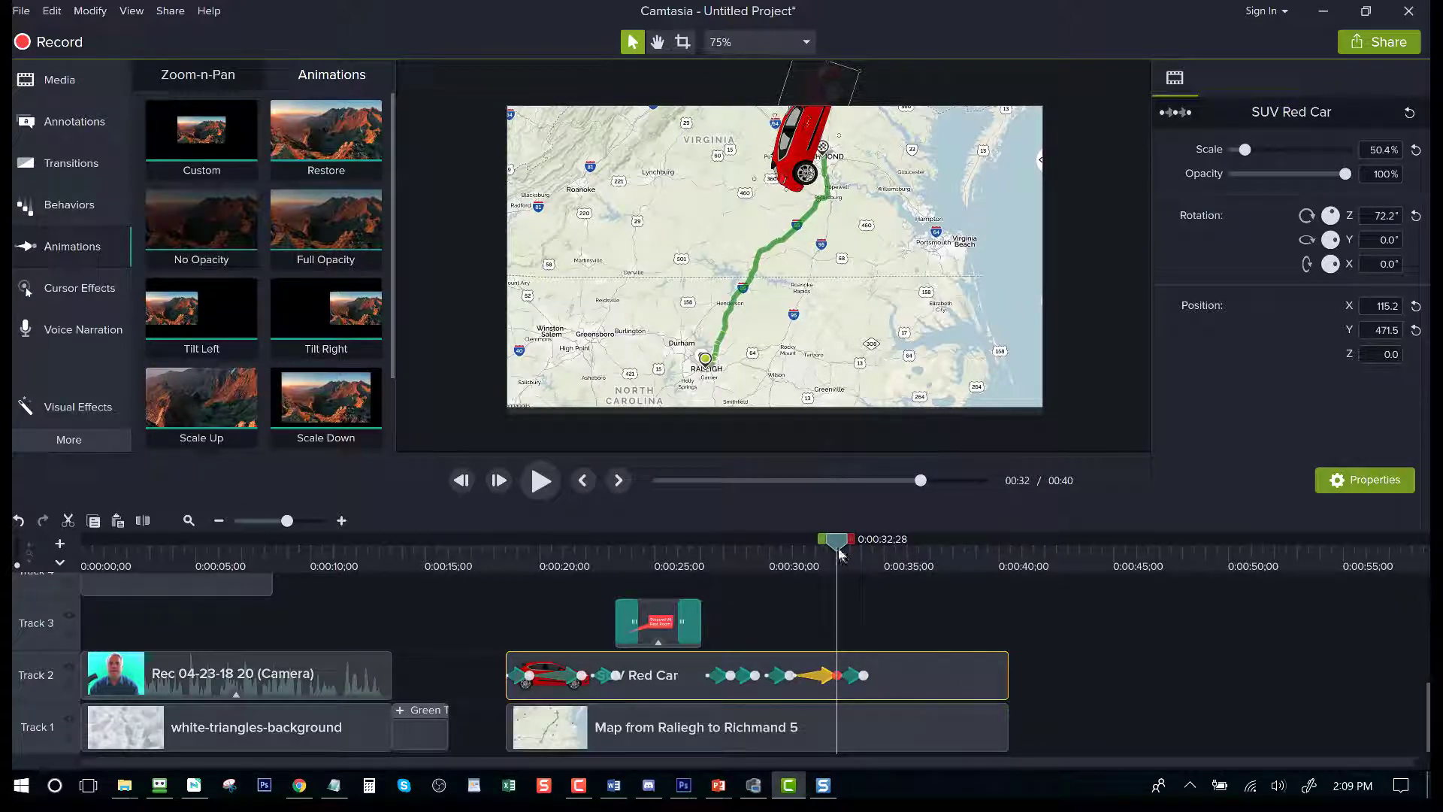
pyautogui.moveTo(836, 548); pyautogui.dragTo(637, 558)
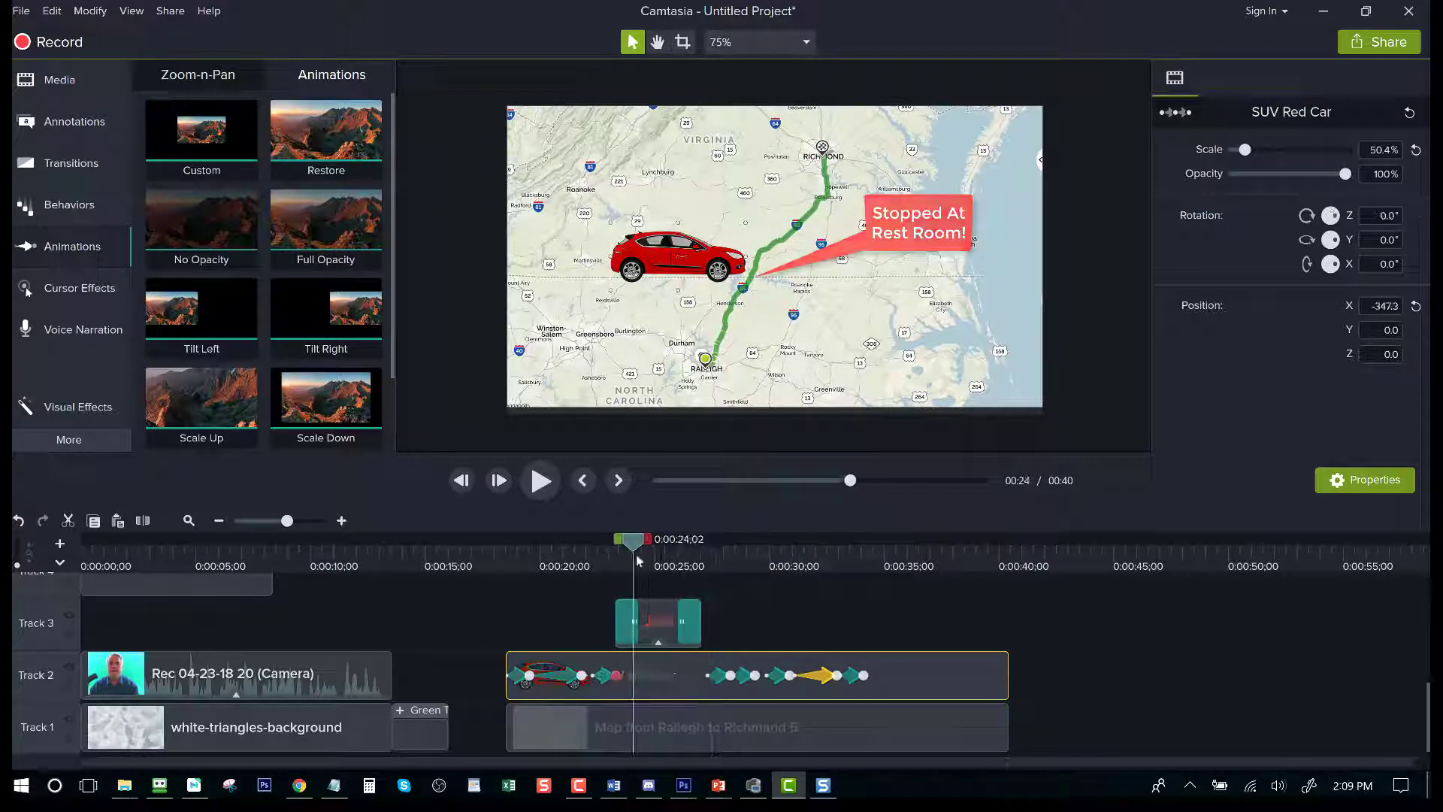
pyautogui.moveTo(1010, 684); pyautogui.dragTo(927, 681)
pyautogui.moveTo(1011, 735); pyautogui.dragTo(928, 740)
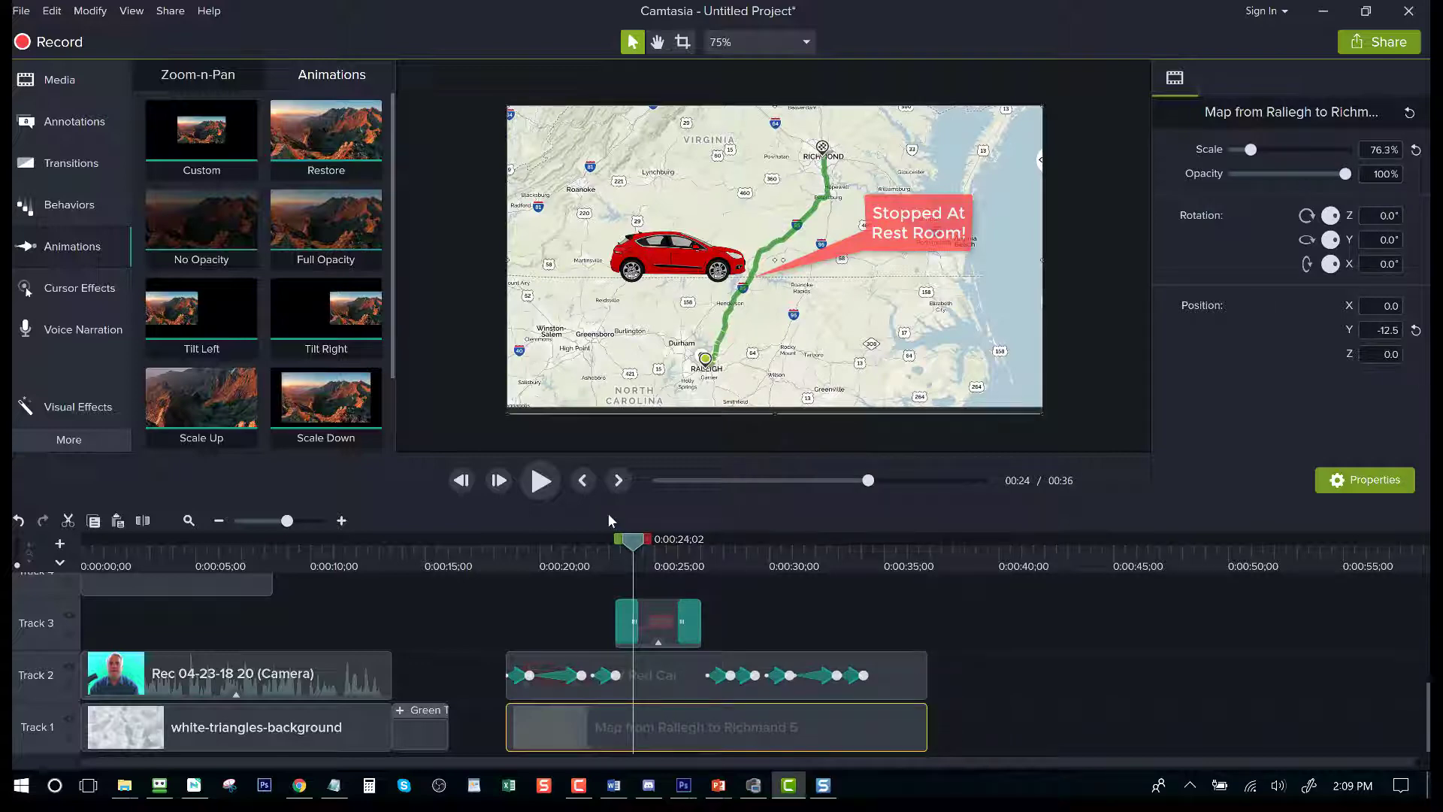
pyautogui.moveTo(632, 547); pyautogui.dragTo(503, 577)
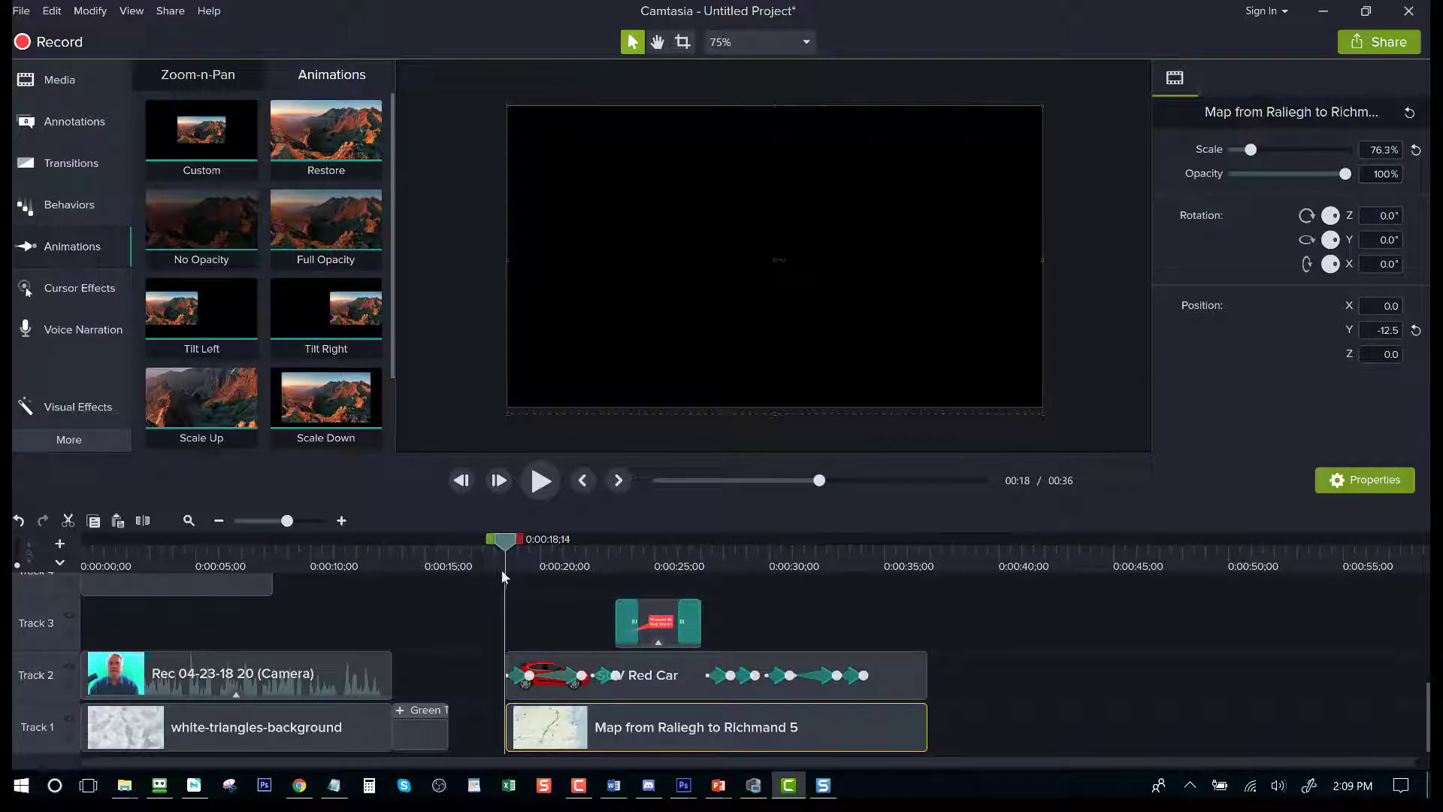
pyautogui.click(542, 481)
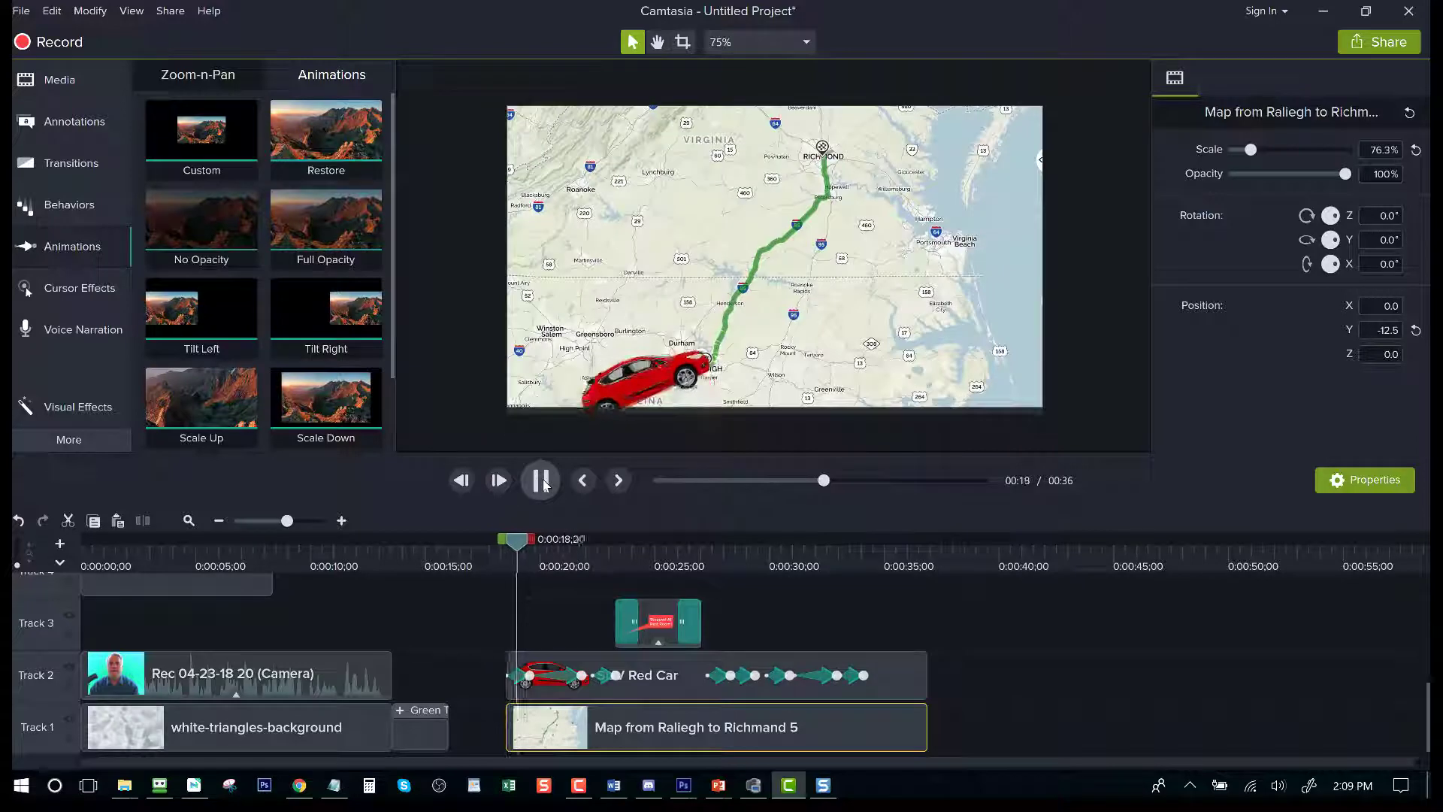